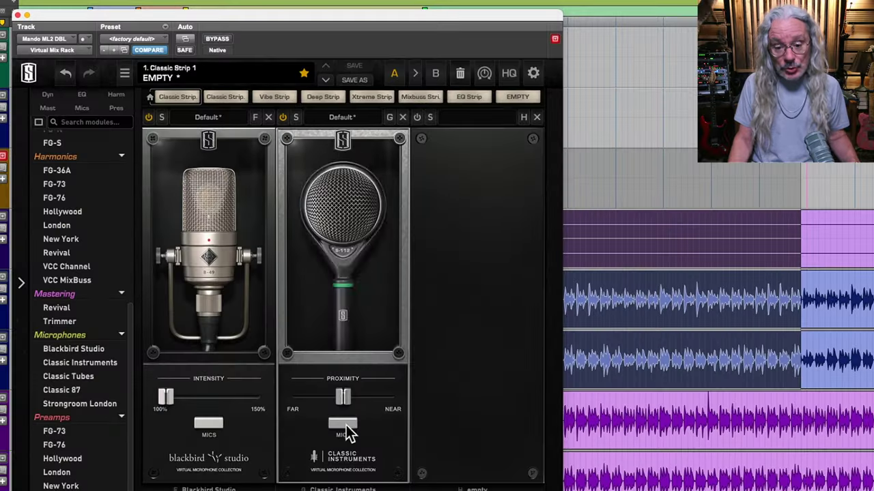
Cycle the first and third rack slots to different mic models.
{"action": "left_click", "coordinate": [343, 424]}
{"action": "left_click", "coordinate": [478, 425]}
{"action": "left_click", "coordinate": [478, 424]}
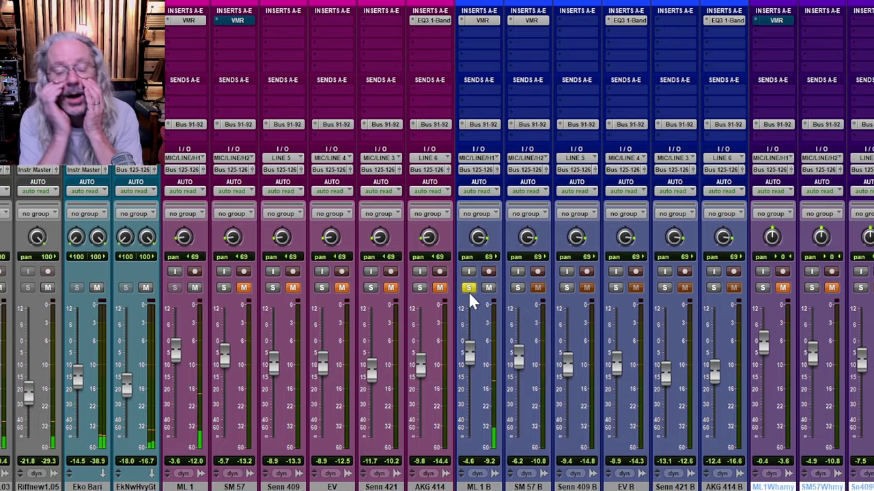
Solo the ML 1, SM 57, Senn 421 B, Senn 421 and ML 1 B channels in turn.
{"action": "left_click", "coordinate": [175, 287]}
{"action": "left_click", "coordinate": [224, 288]}
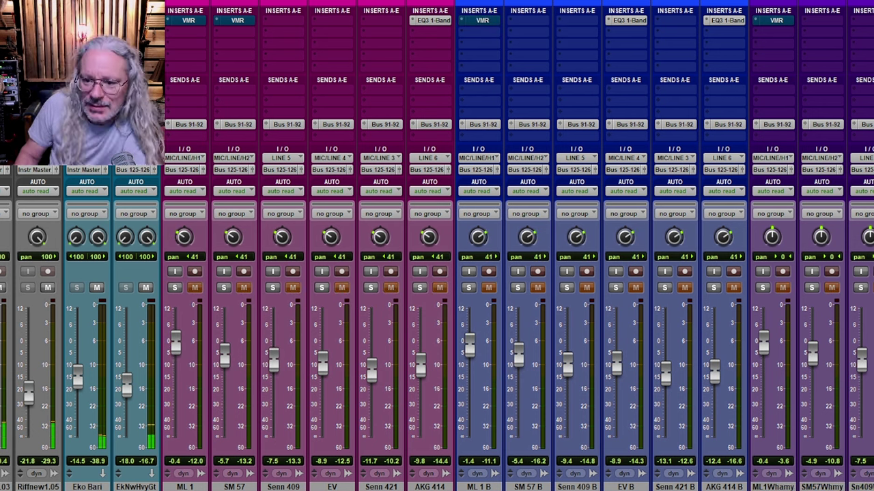
{"action": "left_click", "coordinate": [664, 288]}
{"action": "left_click", "coordinate": [714, 287], "text": "alt"}
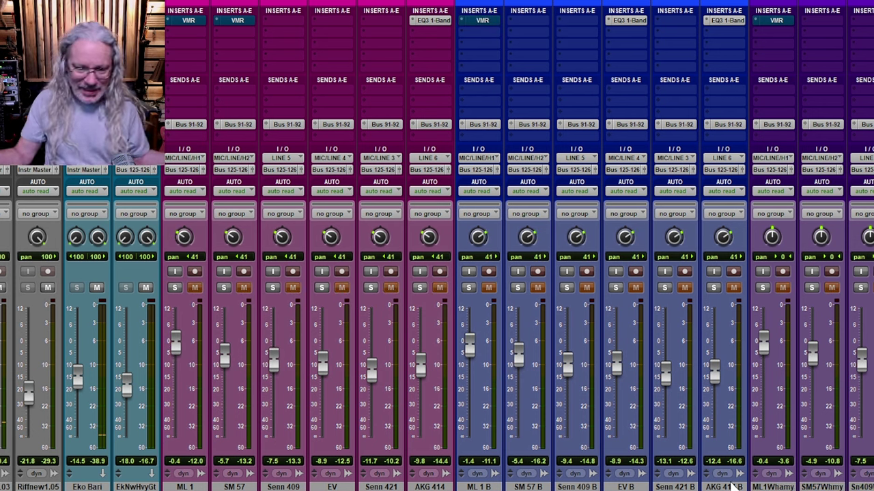
{"action": "left_click", "coordinate": [370, 288]}
{"action": "left_click", "coordinate": [468, 288]}
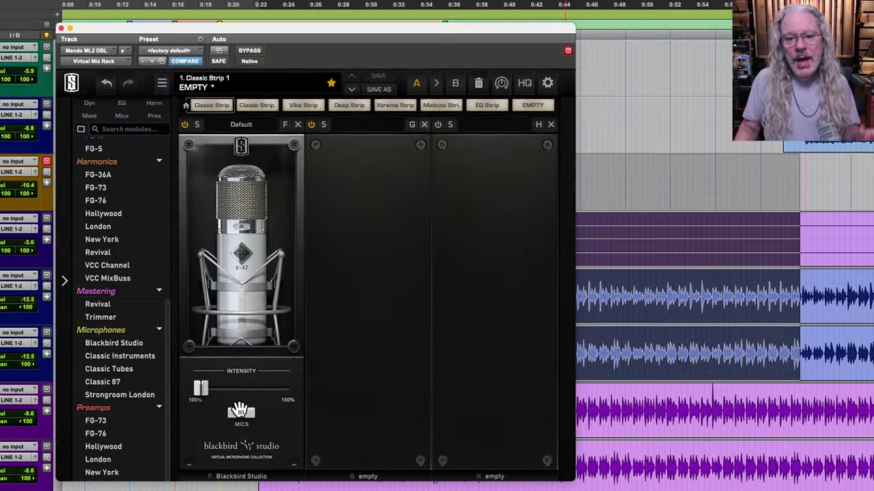
Cycle the Blackbird Studio slot's mic models, landing on the B-49.
{"action": "left_click", "coordinate": [243, 417]}
{"action": "left_click", "coordinate": [244, 418]}
{"action": "left_click", "coordinate": [244, 418]}
{"action": "left_click", "coordinate": [244, 418]}
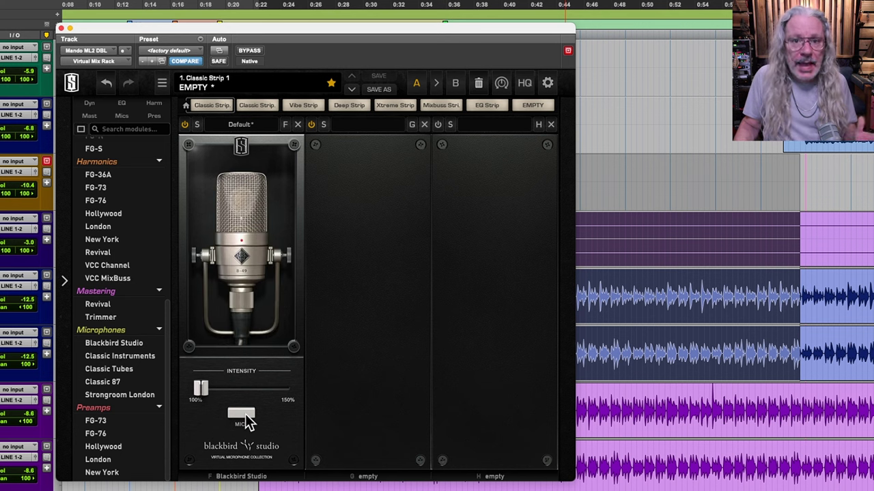
Step through each of the Classic Instruments module's mic models.
{"action": "left_click", "coordinate": [363, 411]}
{"action": "left_click", "coordinate": [367, 416]}
{"action": "left_click", "coordinate": [367, 418]}
{"action": "left_click", "coordinate": [368, 418]}
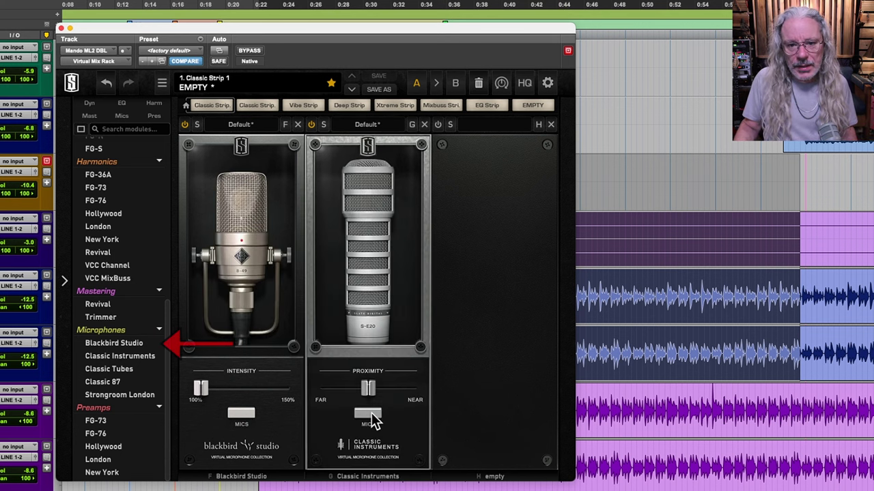
{"action": "left_click", "coordinate": [368, 418]}
{"action": "left_click", "coordinate": [367, 418]}
{"action": "left_click", "coordinate": [365, 415]}
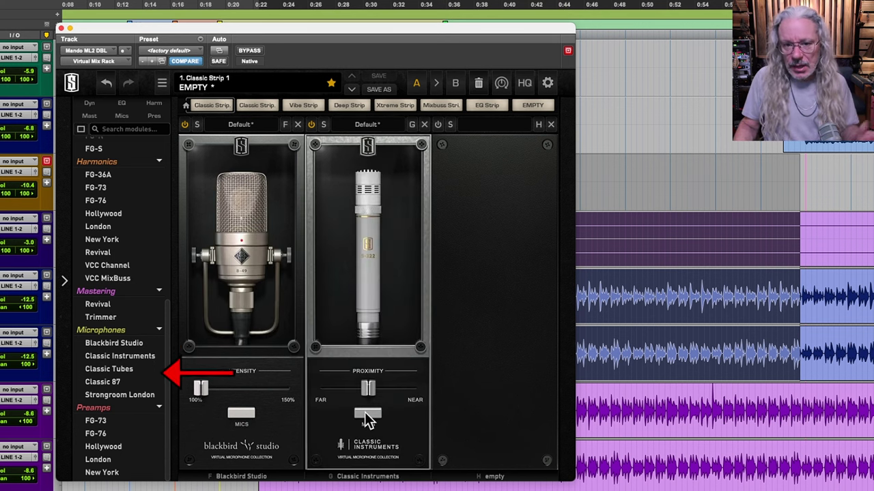
{"action": "left_click", "coordinate": [367, 414]}
{"action": "left_click", "coordinate": [369, 414]}
{"action": "left_click", "coordinate": [371, 414]}
{"action": "left_click", "coordinate": [368, 414]}
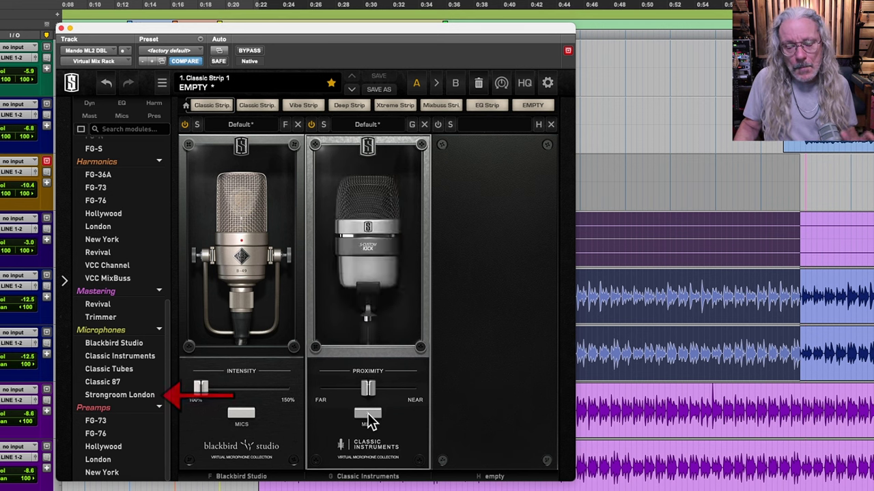
{"action": "left_click", "coordinate": [362, 414]}
{"action": "left_click", "coordinate": [362, 413]}
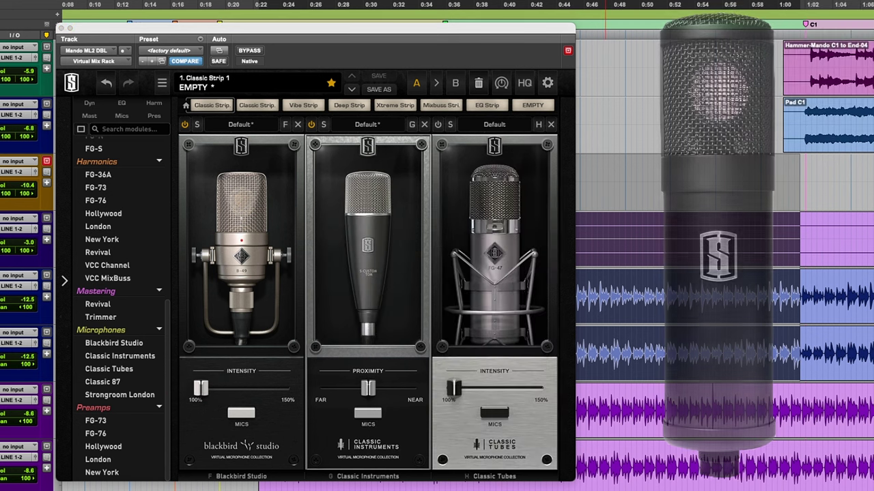
Step through each of the Classic Tubes module's mic models.
{"action": "left_click", "coordinate": [494, 414]}
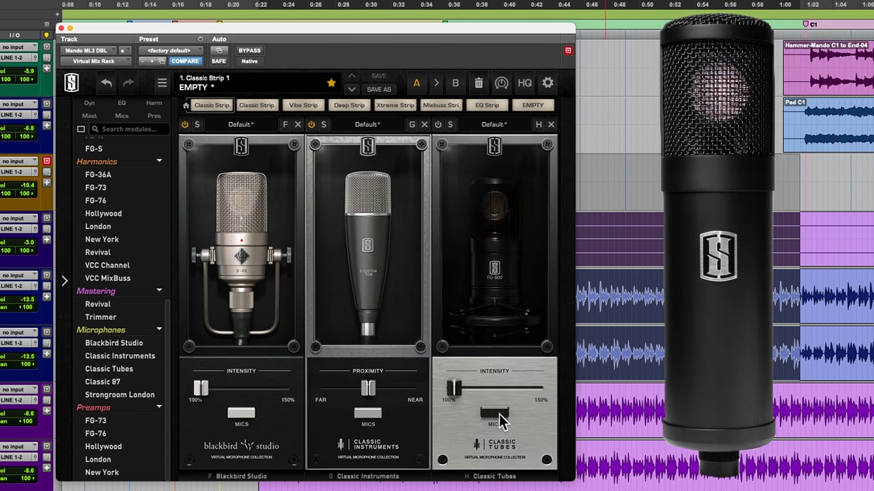
{"action": "left_click", "coordinate": [495, 413]}
{"action": "left_click", "coordinate": [496, 414]}
{"action": "left_click", "coordinate": [497, 414]}
{"action": "left_click", "coordinate": [498, 415]}
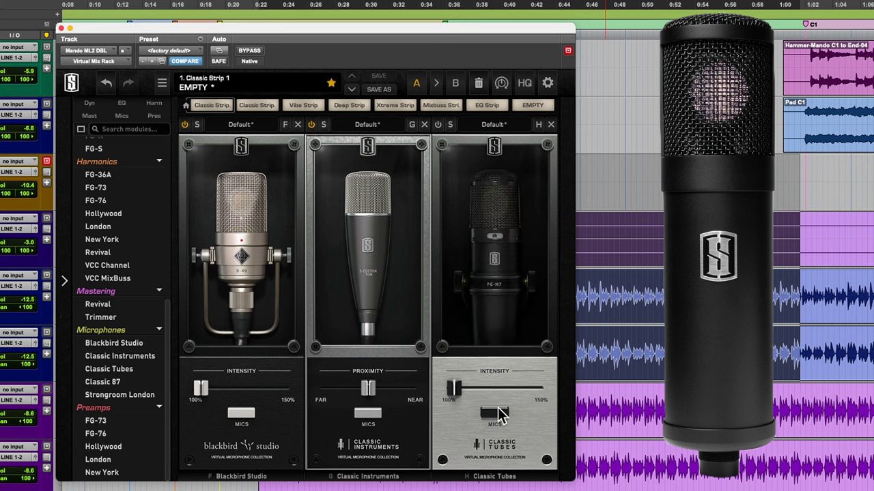
{"action": "left_click", "coordinate": [498, 414]}
{"action": "left_click", "coordinate": [498, 414]}
{"action": "left_click", "coordinate": [498, 414]}
{"action": "left_click", "coordinate": [499, 414]}
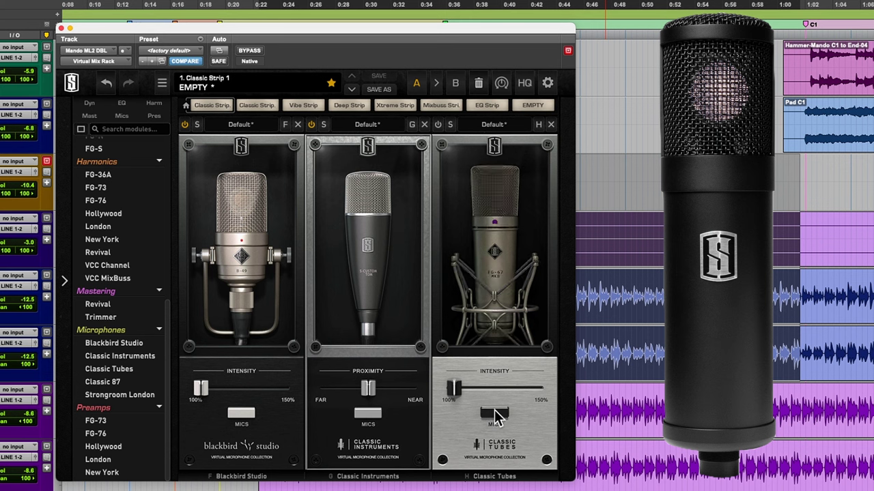
{"action": "left_click", "coordinate": [499, 414]}
{"action": "left_click", "coordinate": [499, 414]}
{"action": "left_click", "coordinate": [498, 415]}
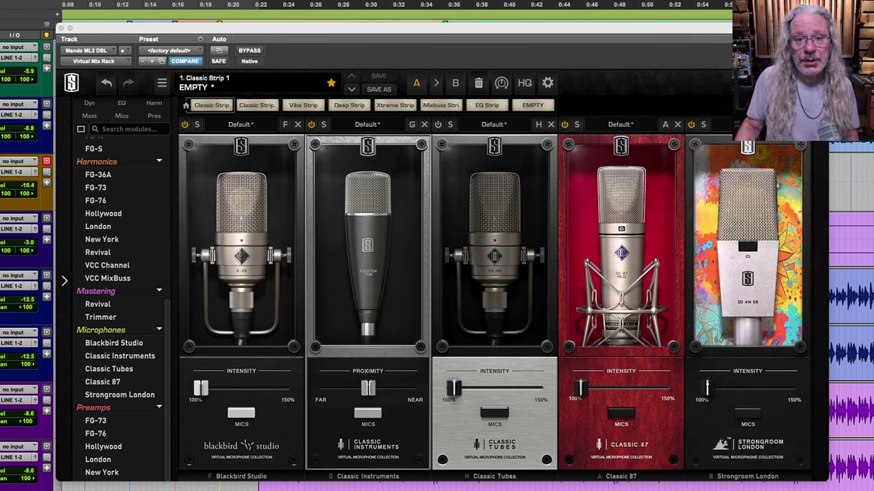
Cycle the Strongroom London slot's mics, settling on the SD-12-VR.
{"action": "left_click", "coordinate": [747, 413]}
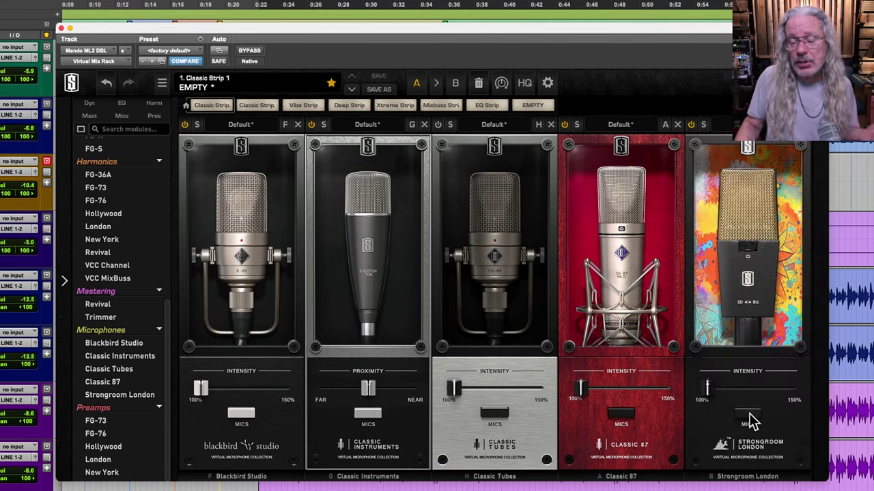
{"action": "left_click", "coordinate": [747, 413]}
{"action": "left_click", "coordinate": [747, 413]}
{"action": "left_click", "coordinate": [747, 413]}
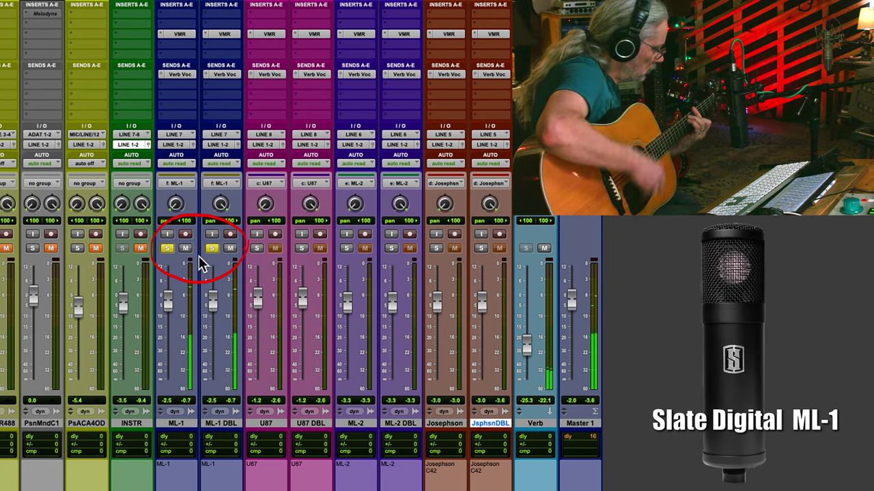
Solo the U87, ML-2, Josephson and ML-1 guitar pairs in turn, twice over, ending on U87.
{"action": "left_click", "coordinate": [259, 248]}
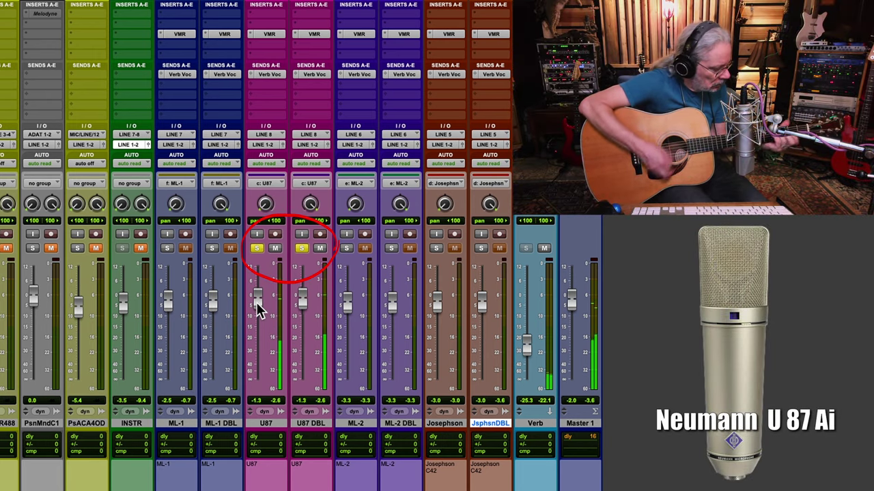
{"action": "left_click", "coordinate": [347, 249]}
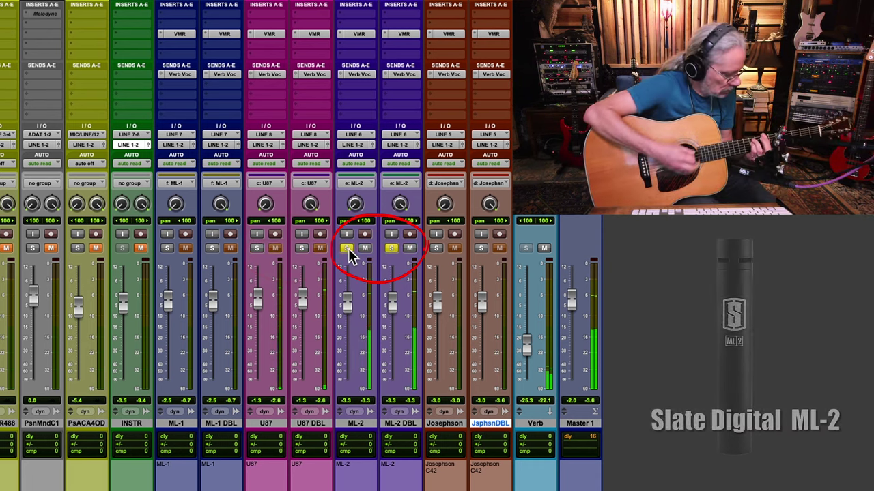
{"action": "left_click", "coordinate": [435, 249]}
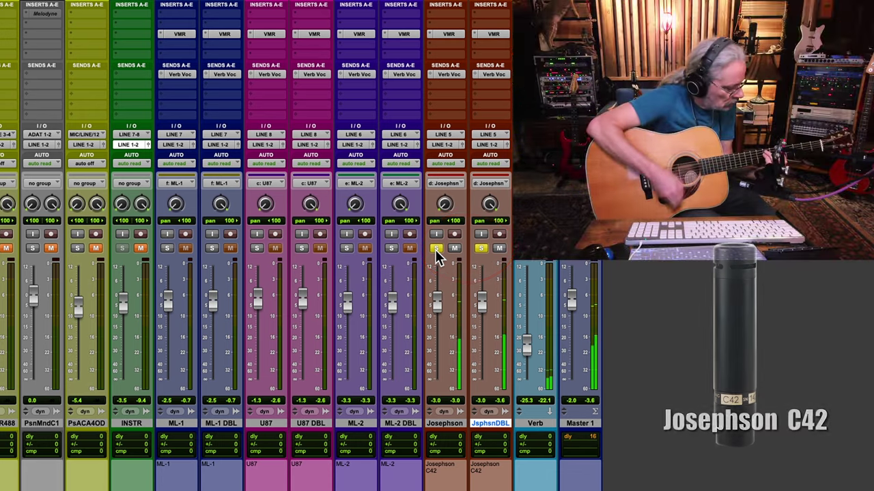
{"action": "left_click", "coordinate": [167, 248]}
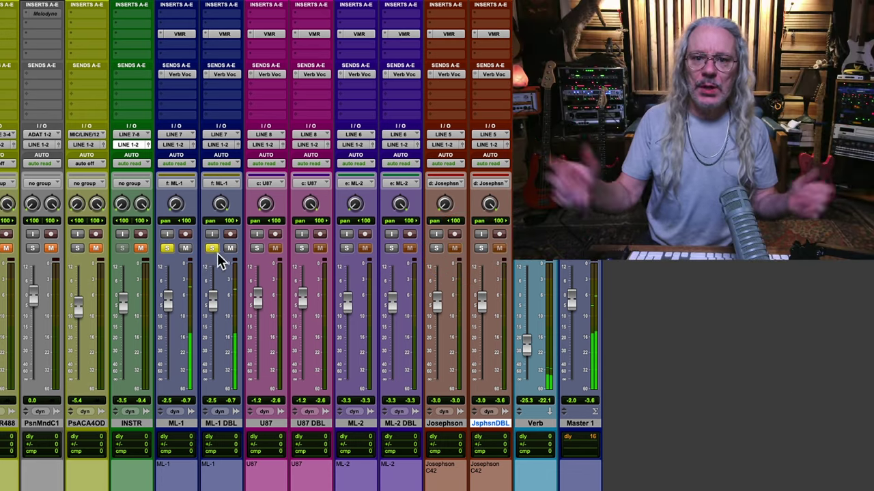
{"action": "left_click", "coordinate": [259, 248]}
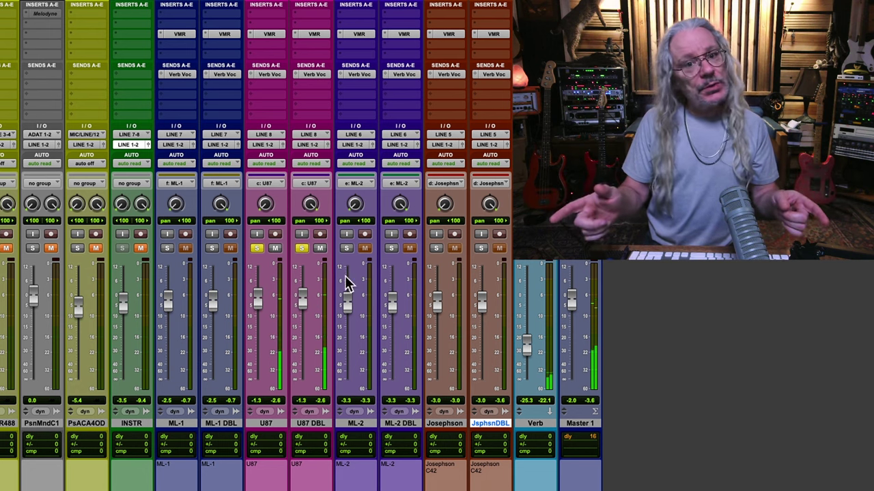
{"action": "left_click", "coordinate": [348, 248]}
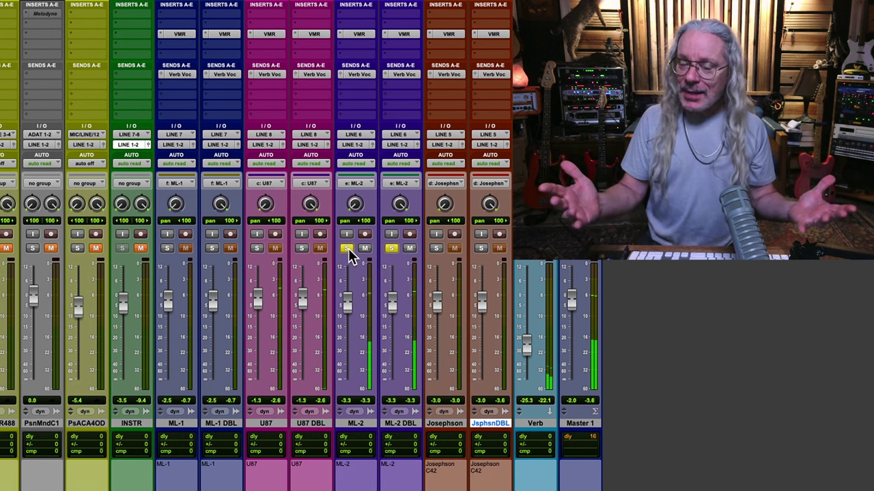
{"action": "left_click", "coordinate": [435, 249]}
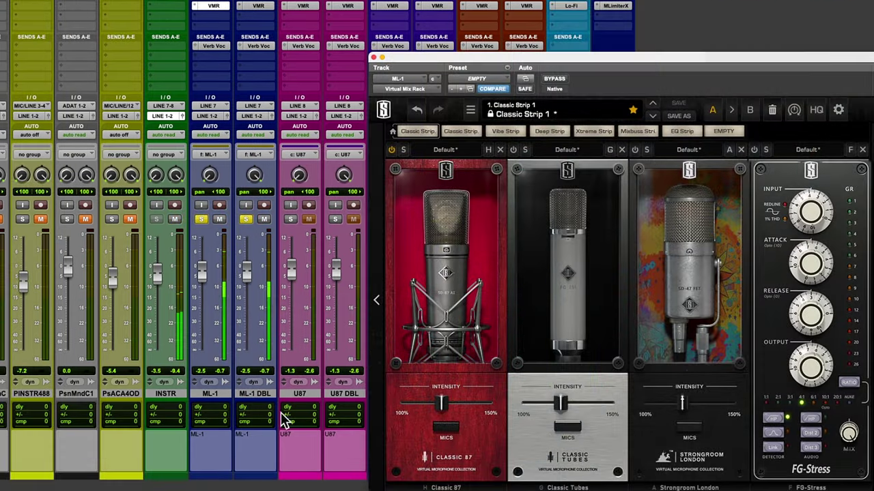
{"action": "left_click", "coordinate": [292, 218]}
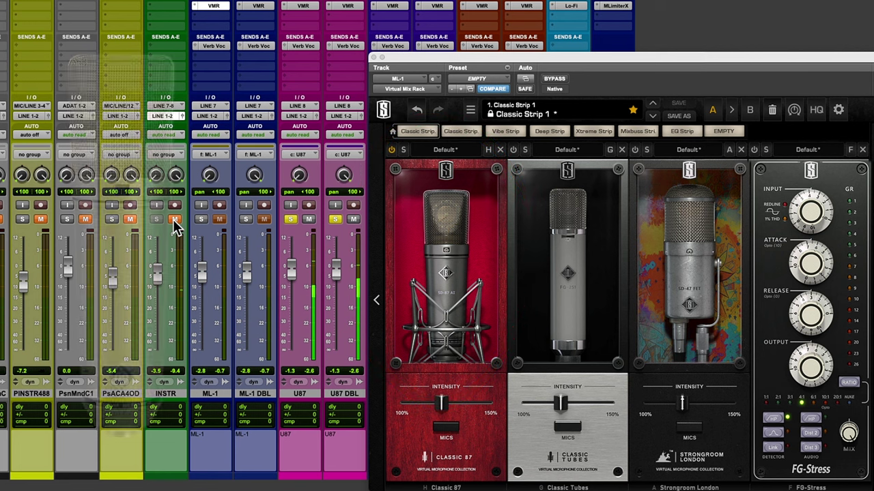
Alternate solo between the modelled ML-1 pair and the real U87 pair, ending on ML-1.
{"action": "left_click", "coordinate": [245, 220]}
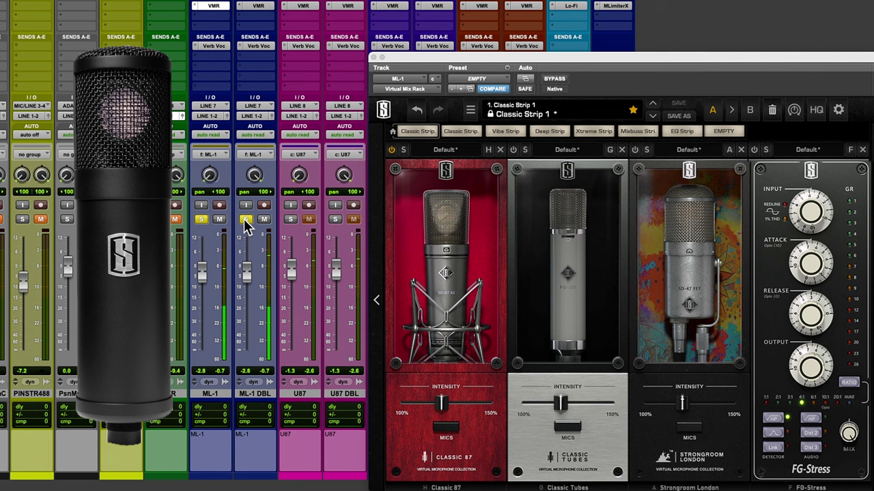
{"action": "left_click", "coordinate": [292, 219]}
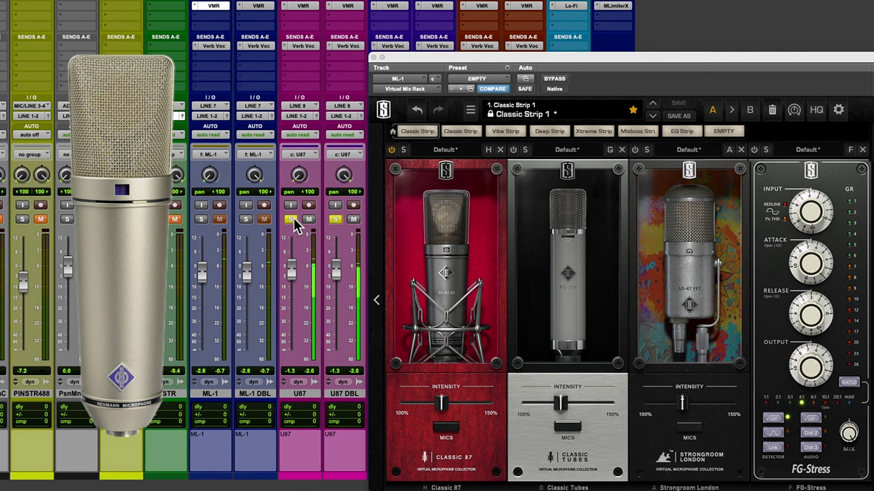
{"action": "left_click", "coordinate": [246, 220]}
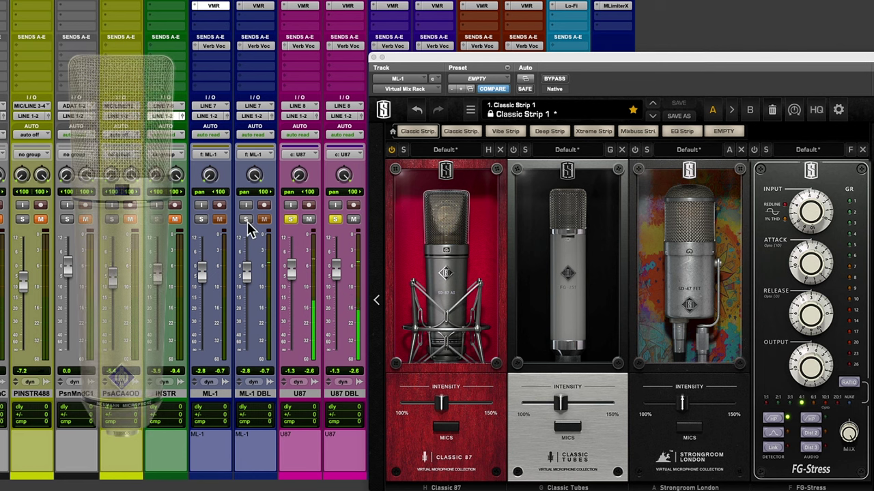
Try SD-87 mk1 and mk2 on Classic 87, return to SD-87 Ai, and re-solo U87.
{"action": "left_click", "coordinate": [447, 429]}
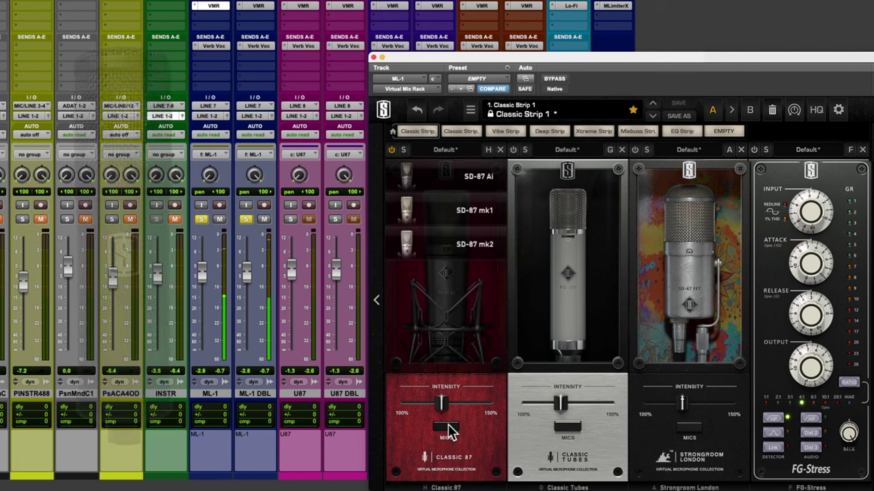
{"action": "left_click", "coordinate": [475, 210]}
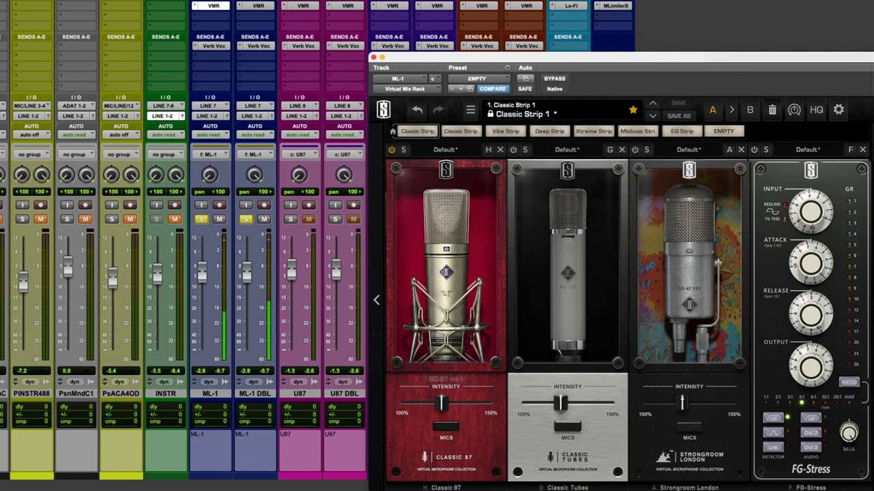
{"action": "left_click", "coordinate": [447, 429]}
{"action": "left_click", "coordinate": [470, 241]}
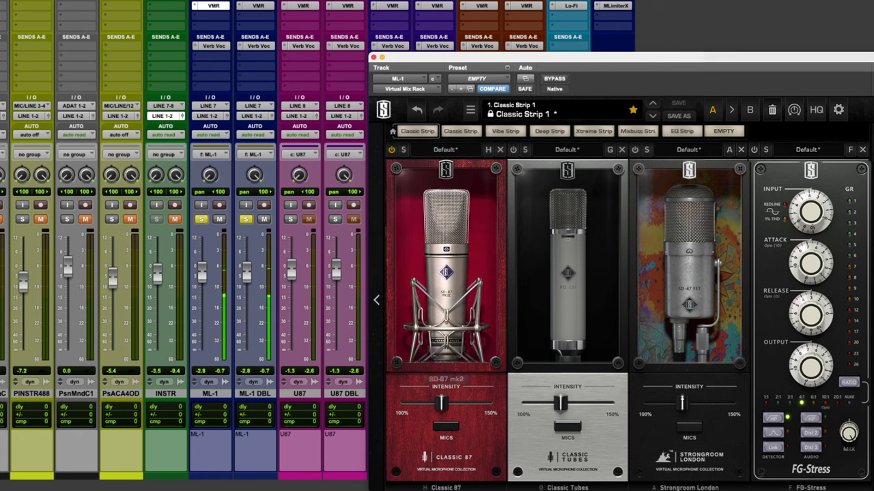
{"action": "left_click", "coordinate": [396, 176]}
{"action": "left_click", "coordinate": [396, 178]}
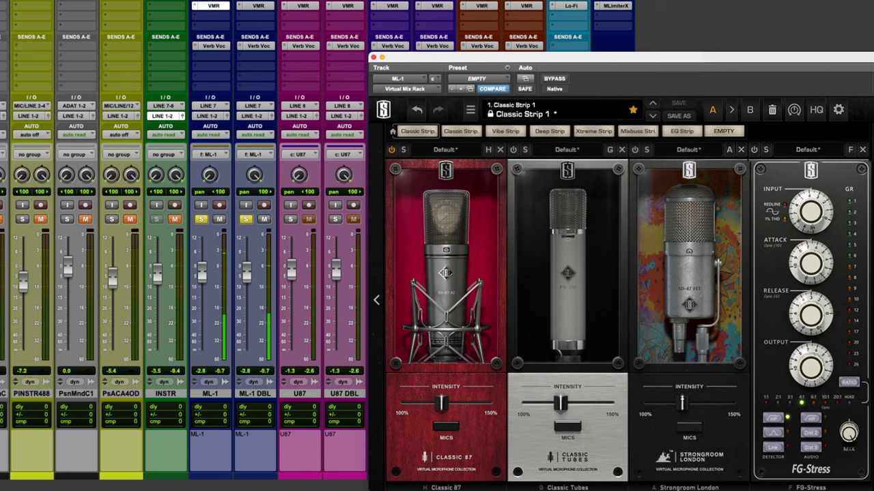
{"action": "left_click", "coordinate": [291, 219]}
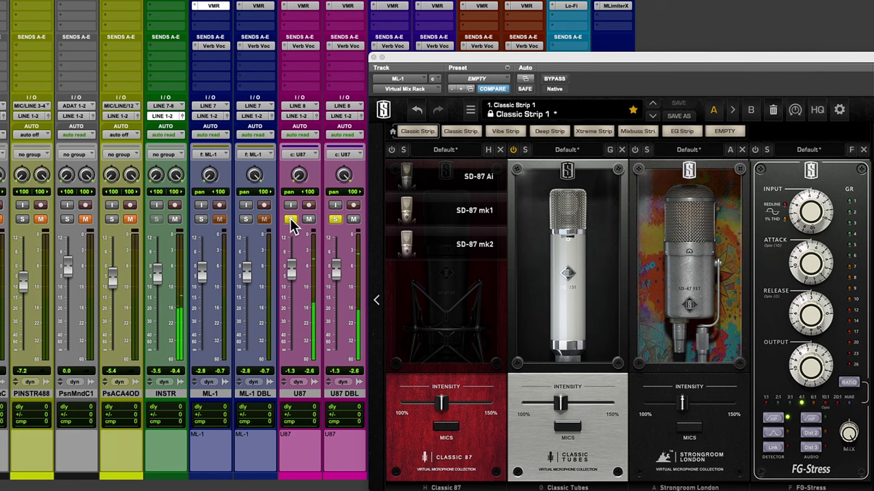
Switch solo between the ML-1 and U87 pairs, end on ML-1, and bypass Classic Tubes.
{"action": "left_click", "coordinate": [246, 221]}
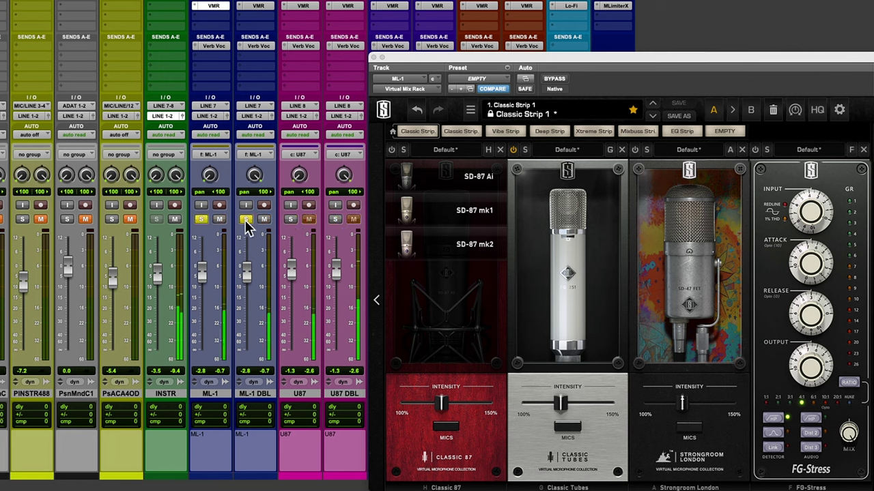
{"action": "left_click", "coordinate": [290, 219]}
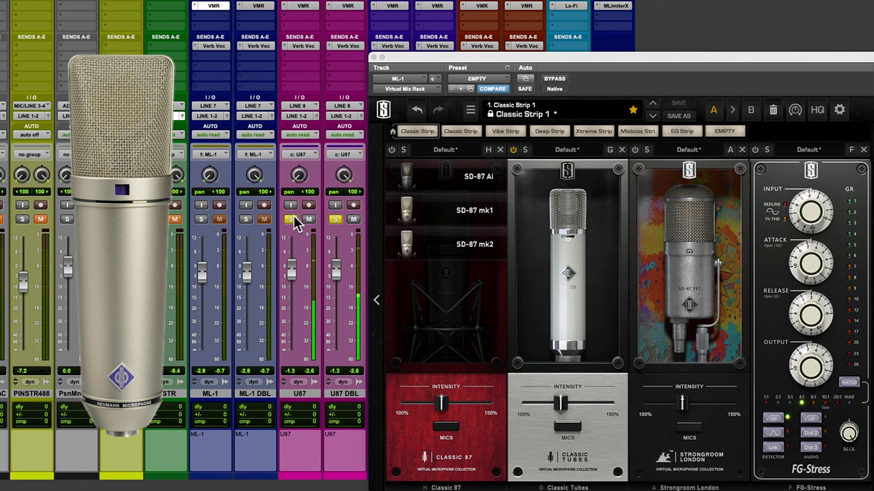
{"action": "left_click", "coordinate": [244, 219]}
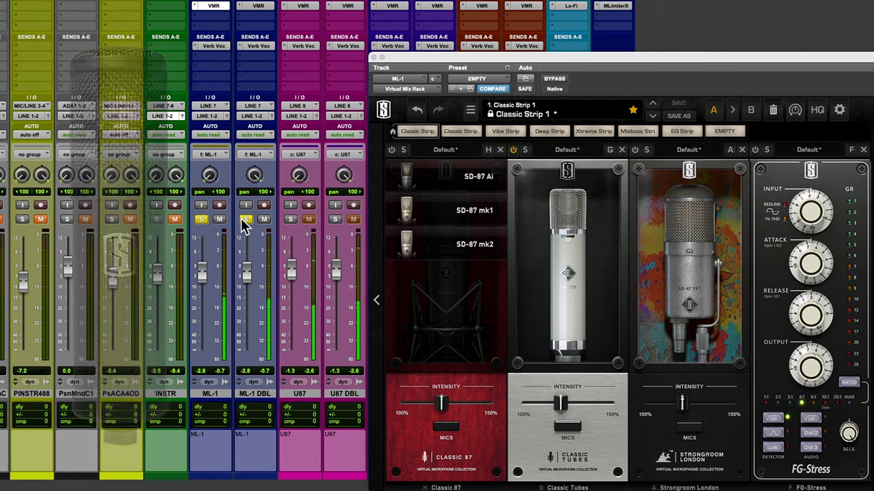
{"action": "left_click", "coordinate": [513, 149]}
Power on Strongroom London and audition its SD-414 EB, SD-414 BU and SD-4038 mics.
{"action": "left_click", "coordinate": [635, 150]}
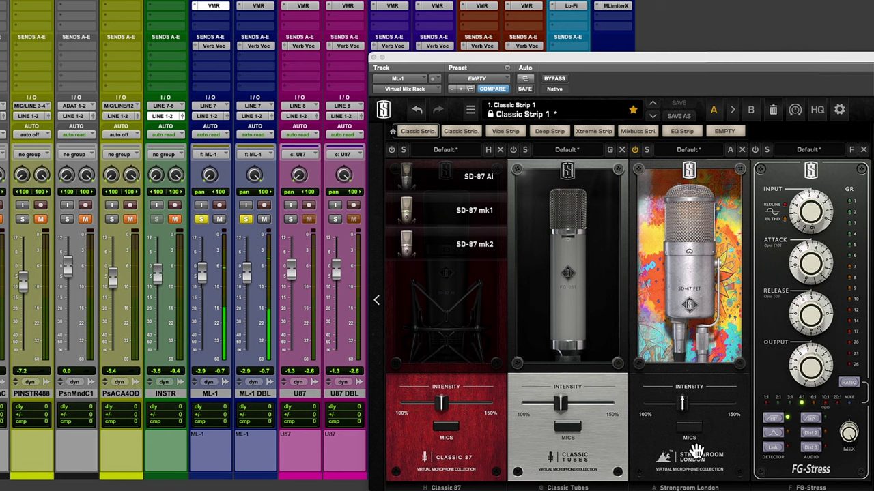
{"action": "left_click", "coordinate": [689, 432]}
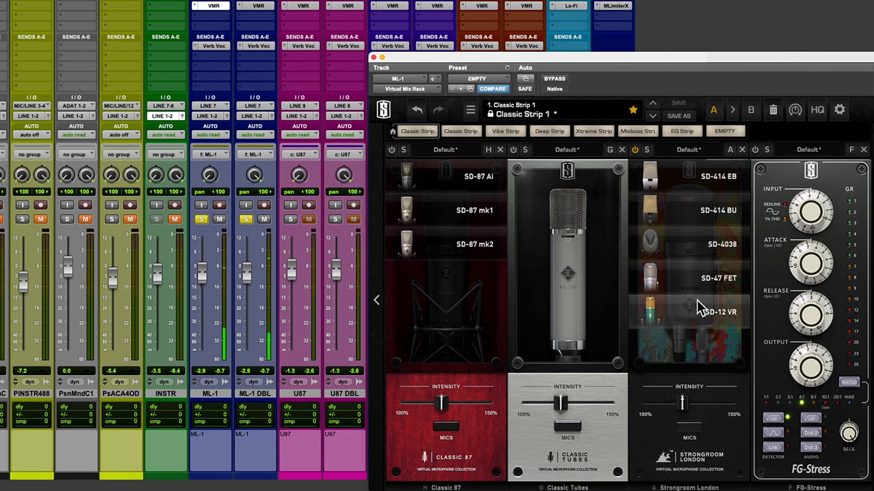
{"action": "scroll", "coordinate": [690, 246], "scroll_direction": "down", "scroll_amount": 1}
{"action": "left_click", "coordinate": [691, 183]}
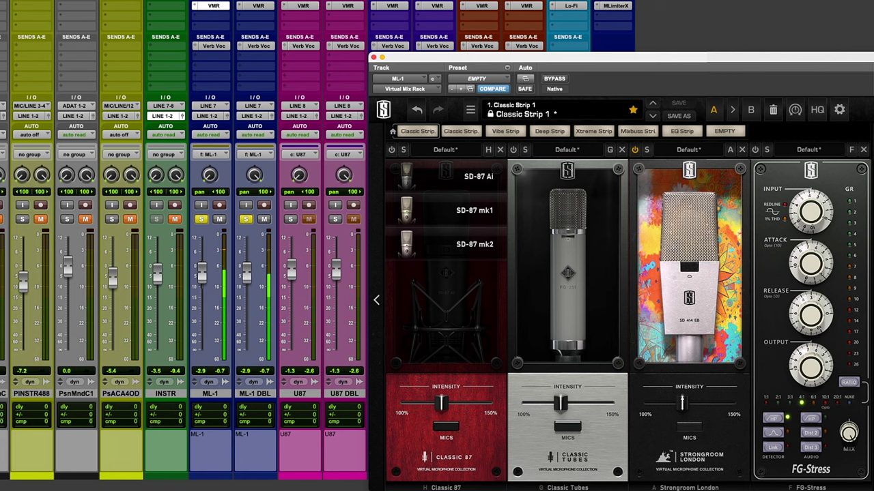
{"action": "left_click", "coordinate": [687, 212]}
{"action": "left_click", "coordinate": [688, 209]}
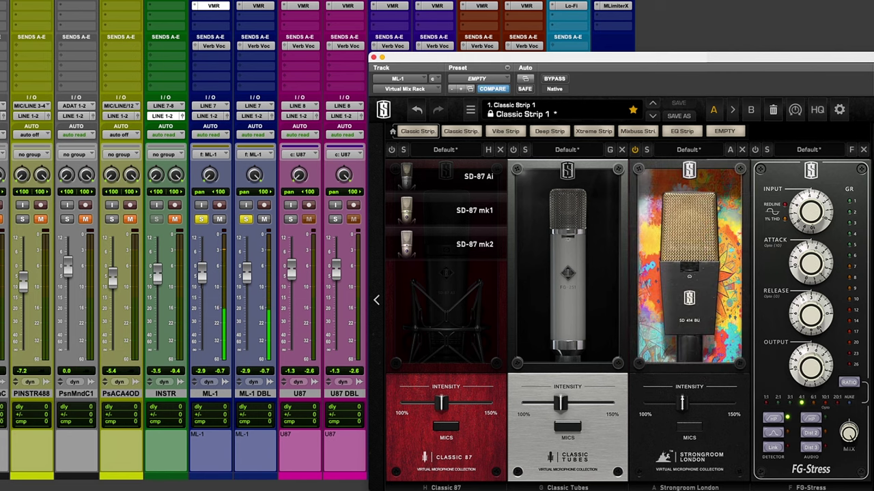
{"action": "left_click", "coordinate": [682, 239]}
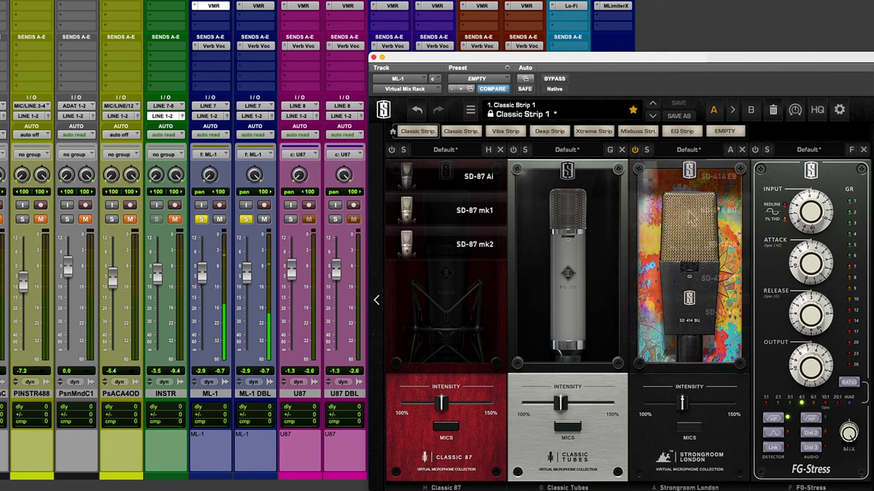
{"action": "left_click", "coordinate": [679, 242]}
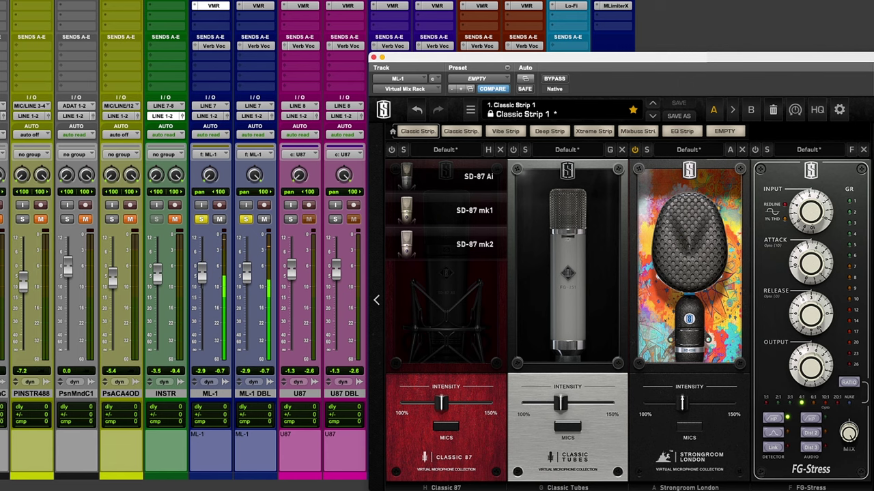
Try SD-47 FET and SD-12 VR, settle on SD-47 FET, and unmute INSTR.
{"action": "left_click", "coordinate": [680, 244]}
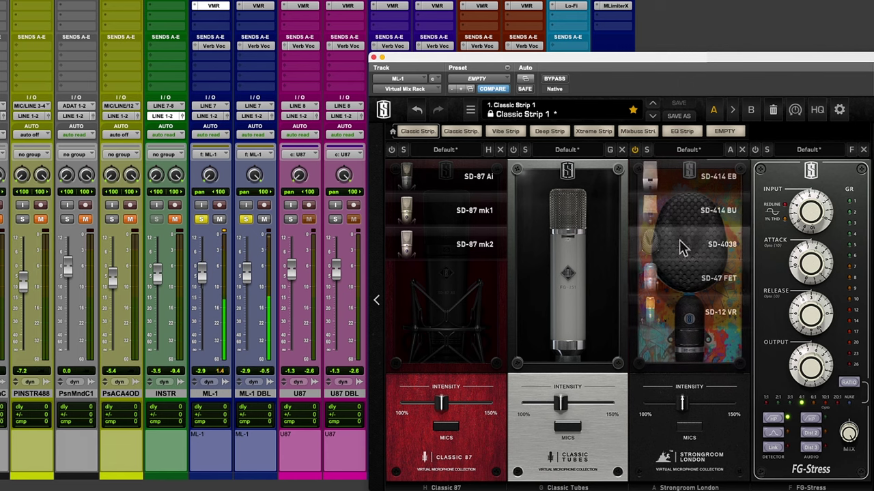
{"action": "left_click", "coordinate": [683, 279]}
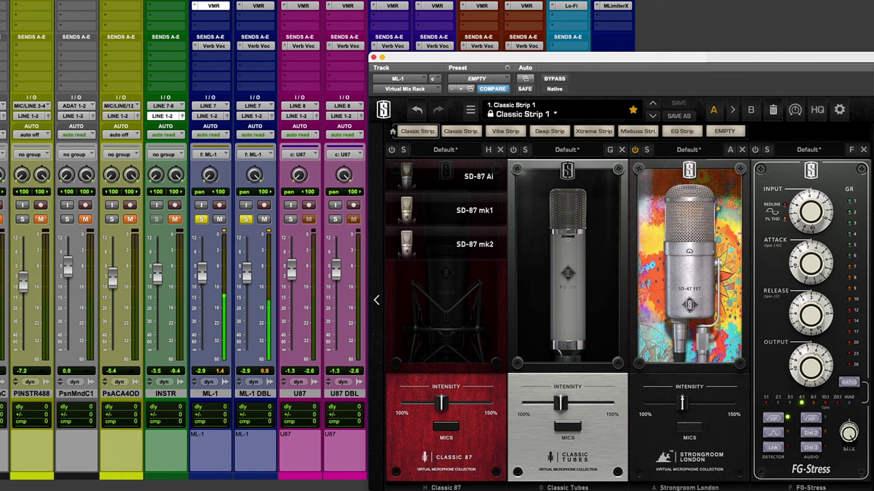
{"action": "left_click", "coordinate": [686, 311]}
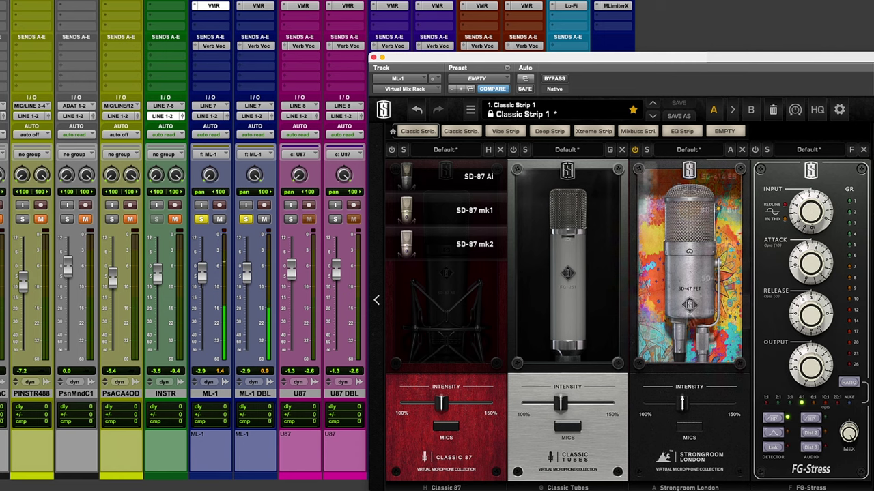
{"action": "left_click", "coordinate": [686, 311]}
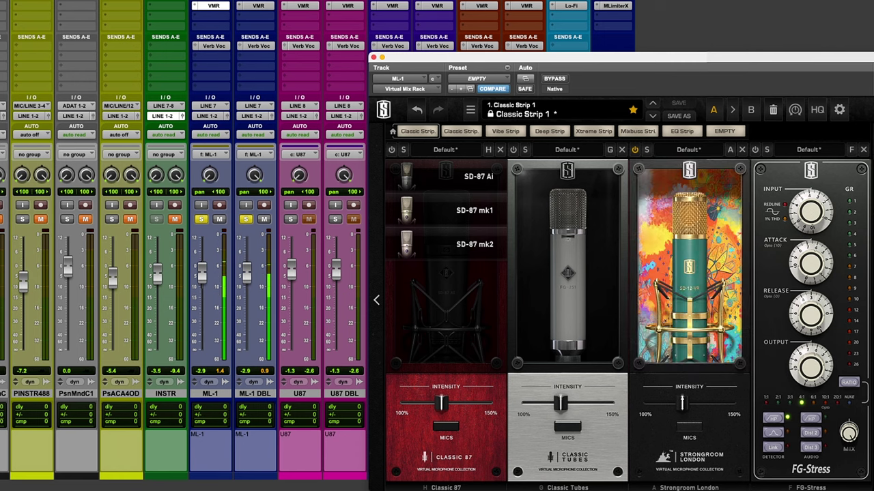
{"action": "left_click", "coordinate": [676, 279]}
{"action": "left_click", "coordinate": [676, 279]}
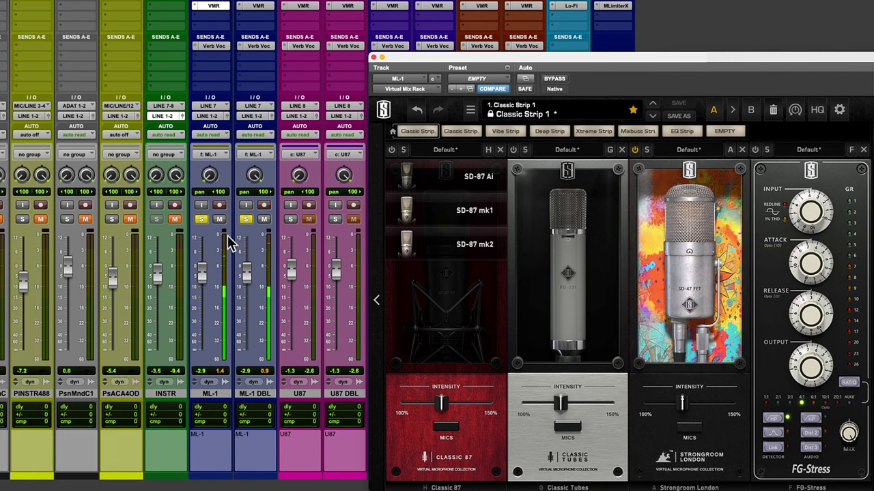
{"action": "left_click", "coordinate": [175, 220]}
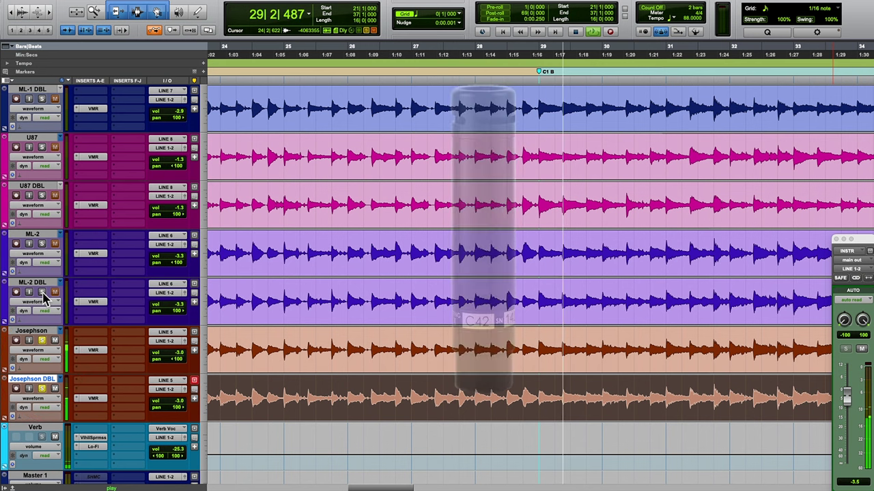
Solo the ML-2 guitar pair.
{"action": "left_click", "coordinate": [41, 293]}
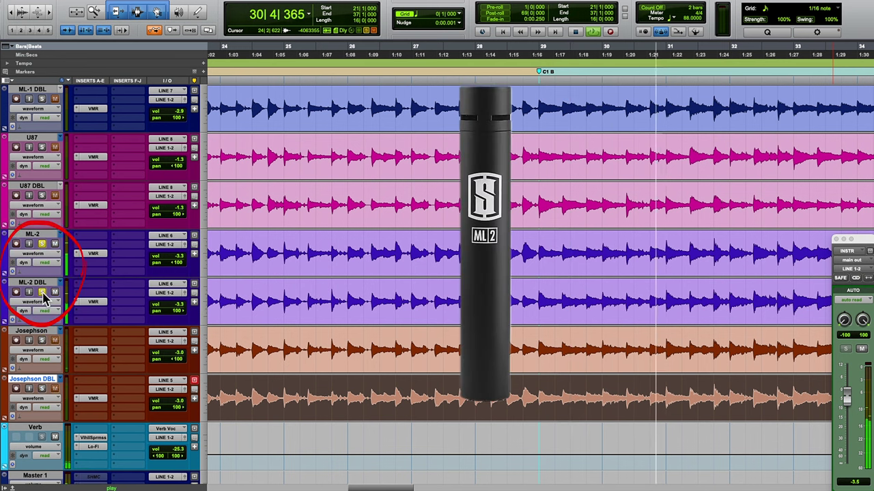
Load the S-451 model in ML-2 DBL's Virtual Mix Rack and A/B it via bypass.
{"action": "left_click", "coordinate": [93, 301]}
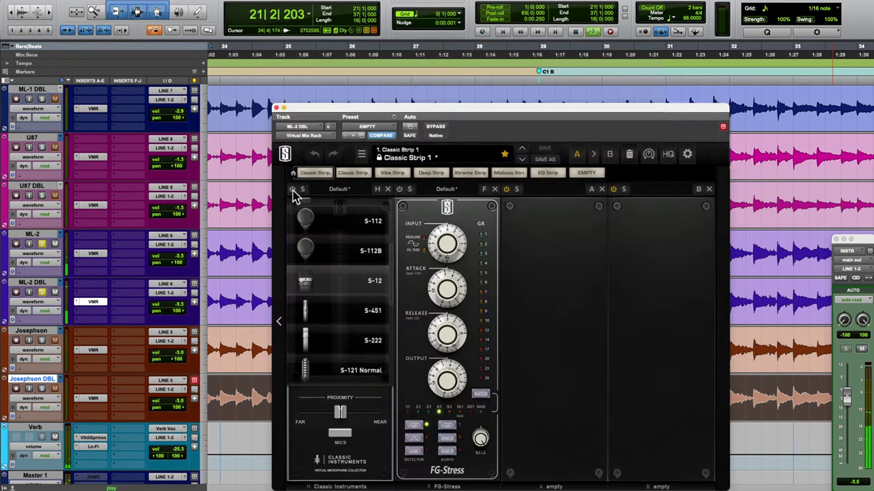
{"action": "left_click", "coordinate": [331, 309]}
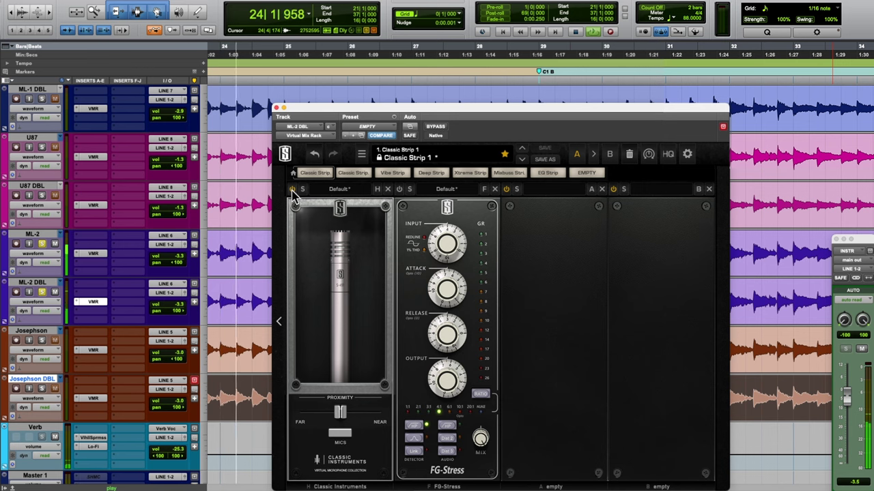
{"action": "left_click", "coordinate": [292, 190]}
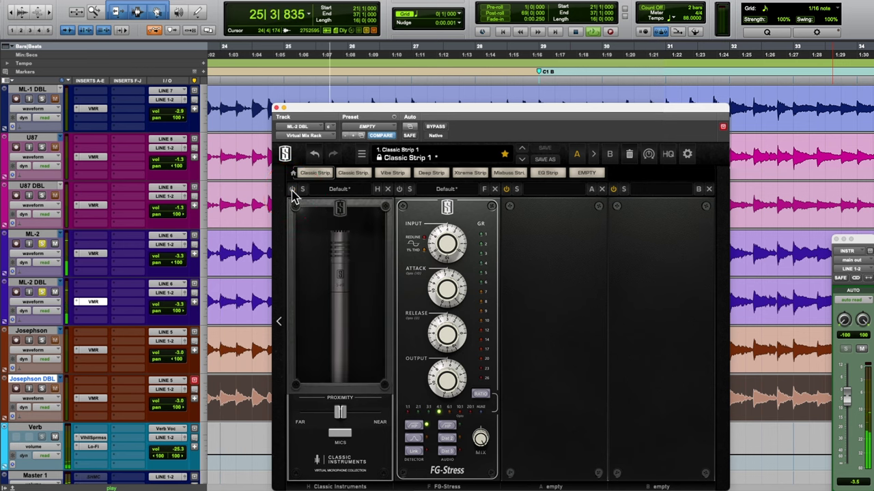
{"action": "left_click", "coordinate": [293, 190]}
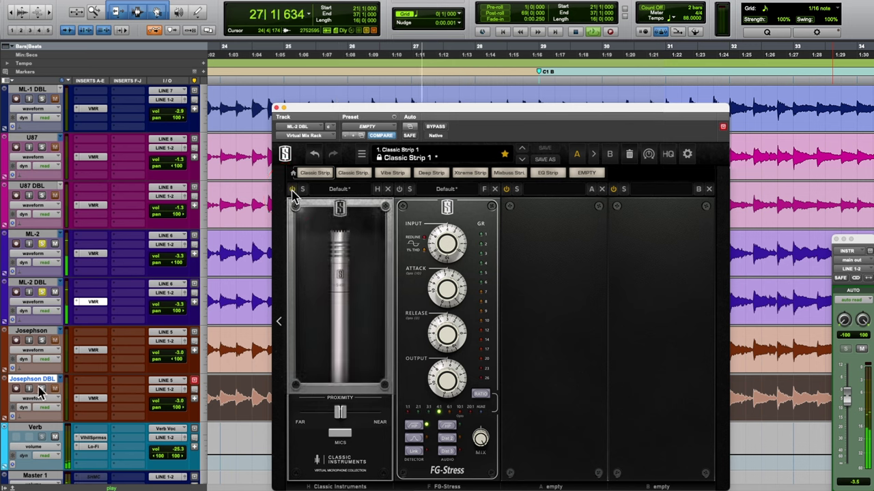
Solo the Josephson tracks for comparison, then the ML-2 pair again.
{"action": "left_click", "coordinate": [42, 340]}
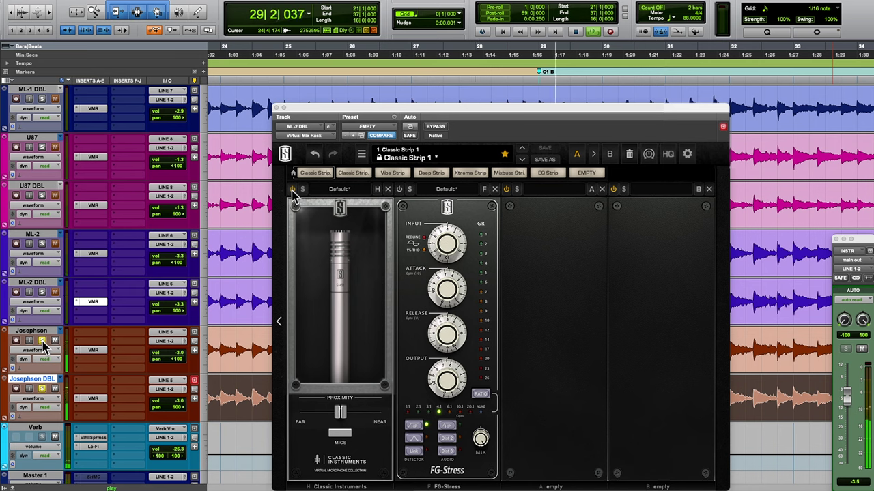
{"action": "left_click", "coordinate": [42, 342]}
{"action": "left_click", "coordinate": [42, 292]}
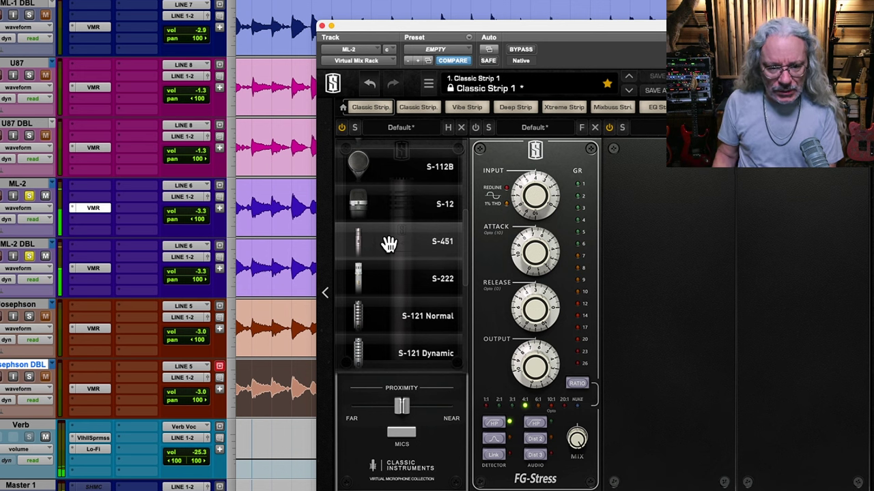
On ML-2's Classic Instruments module, try S-451, S-121 Normal and S-Custom Kick, ending on S-Custom Snare.
{"action": "left_click", "coordinate": [388, 243]}
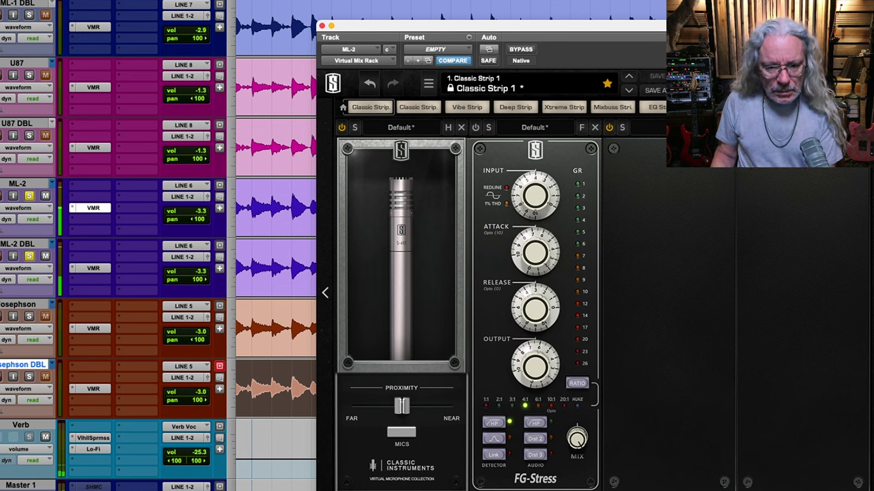
{"action": "left_click", "coordinate": [390, 298]}
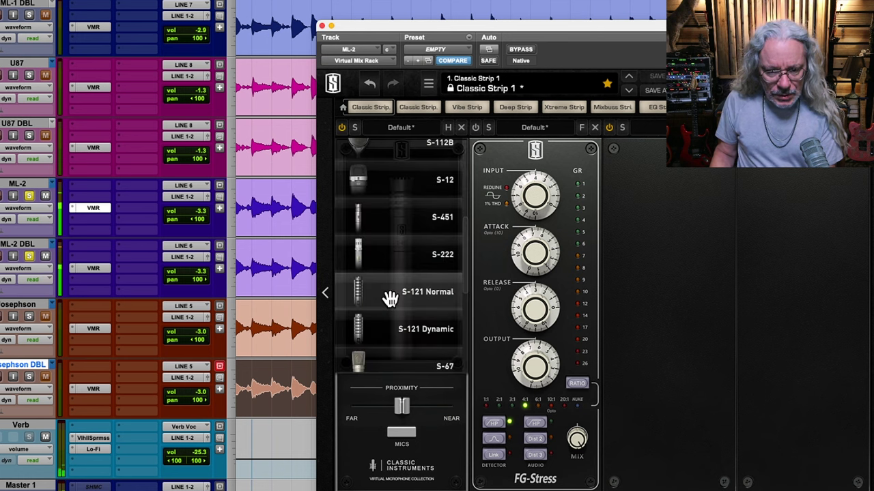
{"action": "left_click", "coordinate": [389, 298]}
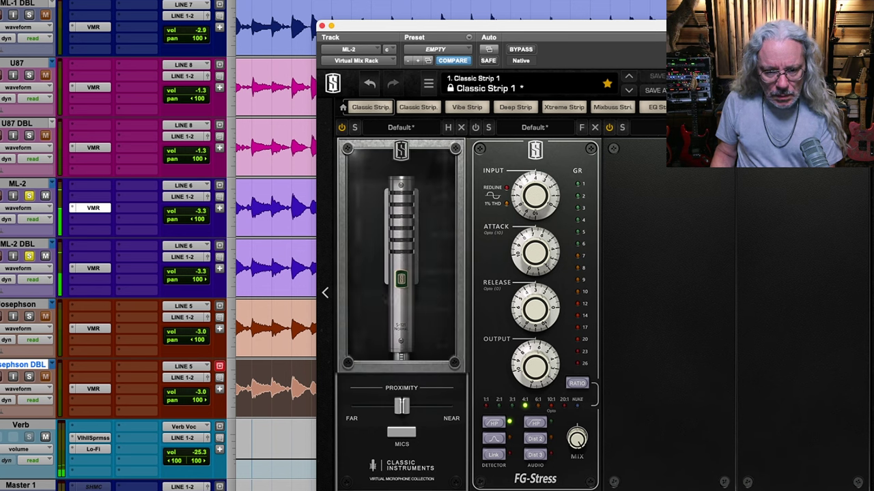
{"action": "left_click", "coordinate": [389, 298]}
{"action": "scroll", "coordinate": [390, 299], "scroll_direction": "down", "scroll_amount": 3}
{"action": "scroll", "coordinate": [389, 298], "scroll_direction": "down", "scroll_amount": 4}
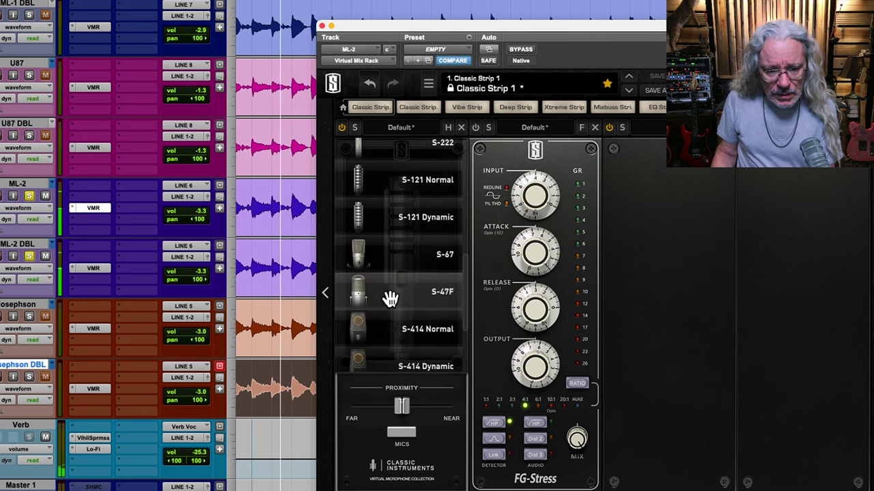
{"action": "scroll", "coordinate": [390, 298], "scroll_direction": "down", "scroll_amount": 4}
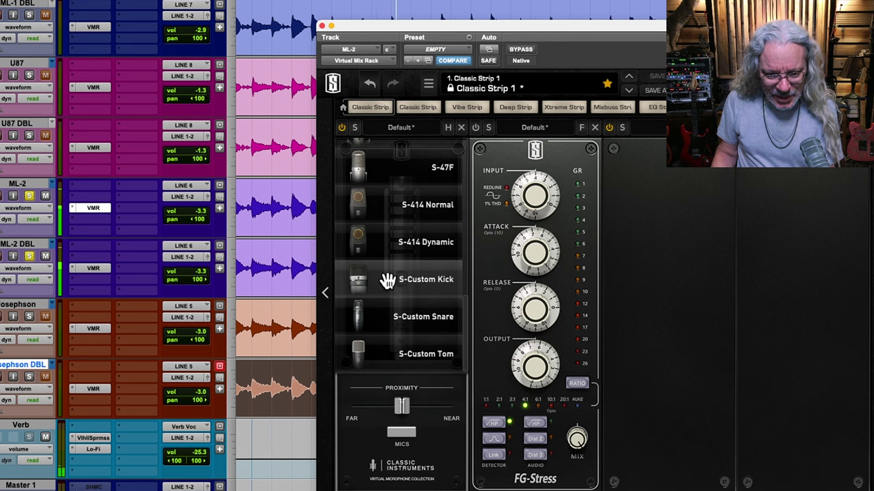
{"action": "left_click", "coordinate": [387, 281]}
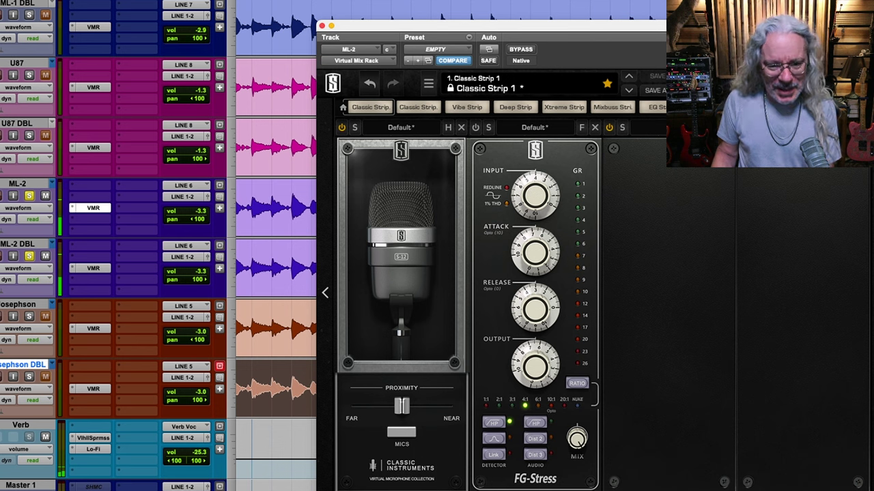
{"action": "left_click", "coordinate": [358, 287]}
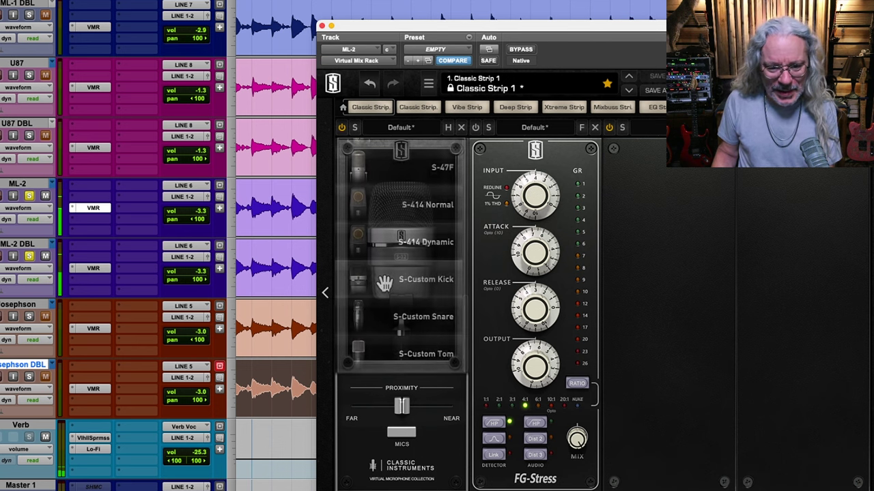
{"action": "left_click", "coordinate": [398, 323]}
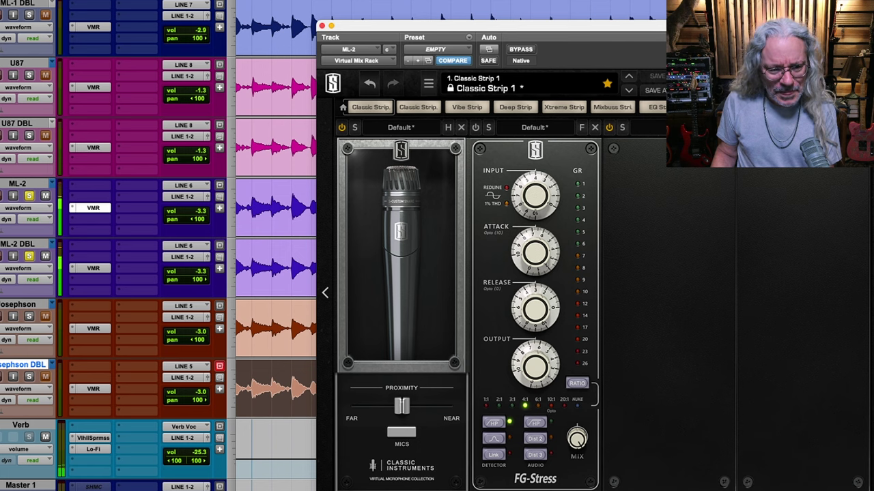
Toggle the mic module's power to compare the modelled mic against the real one.
{"action": "left_click", "coordinate": [342, 128]}
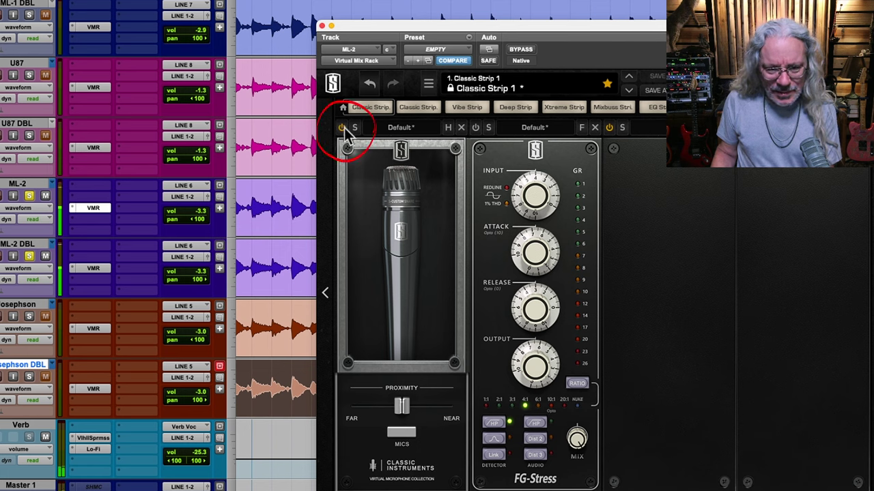
{"action": "left_click", "coordinate": [342, 128]}
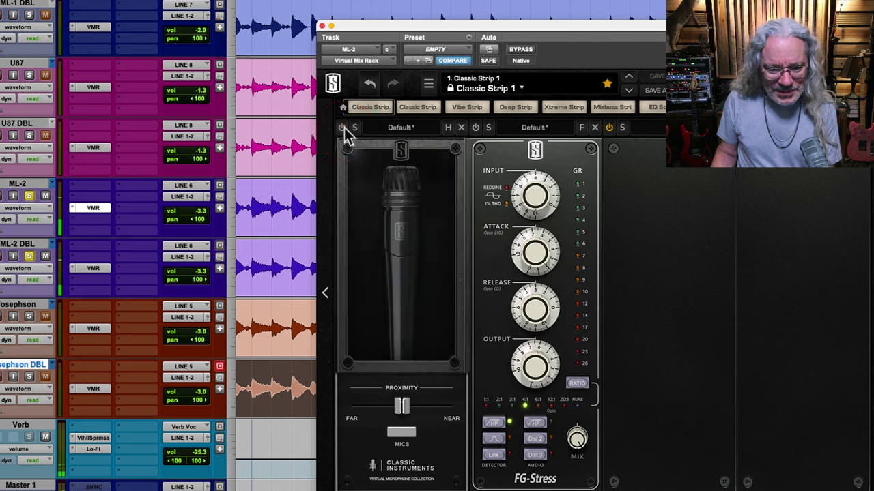
{"action": "left_click", "coordinate": [343, 127]}
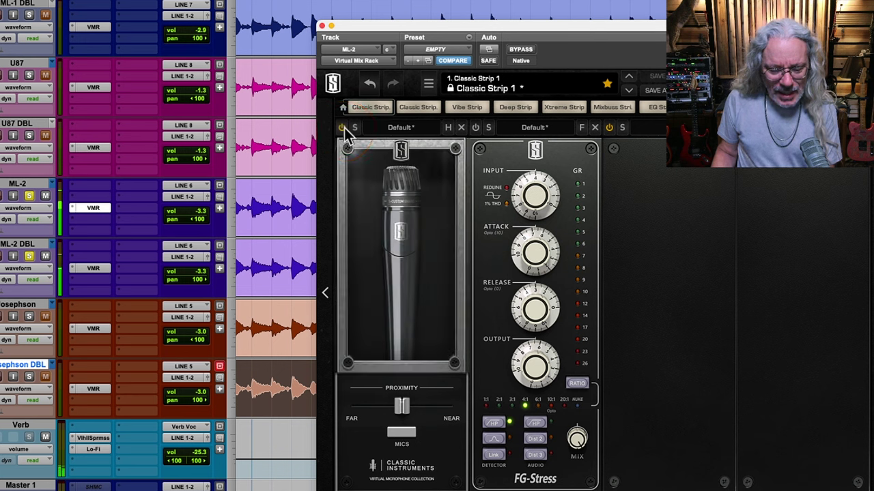
Swap the modelled mic to S-Custom Tom, then S-57 Modern, finally S-Custom Snare.
{"action": "left_click", "coordinate": [401, 232]}
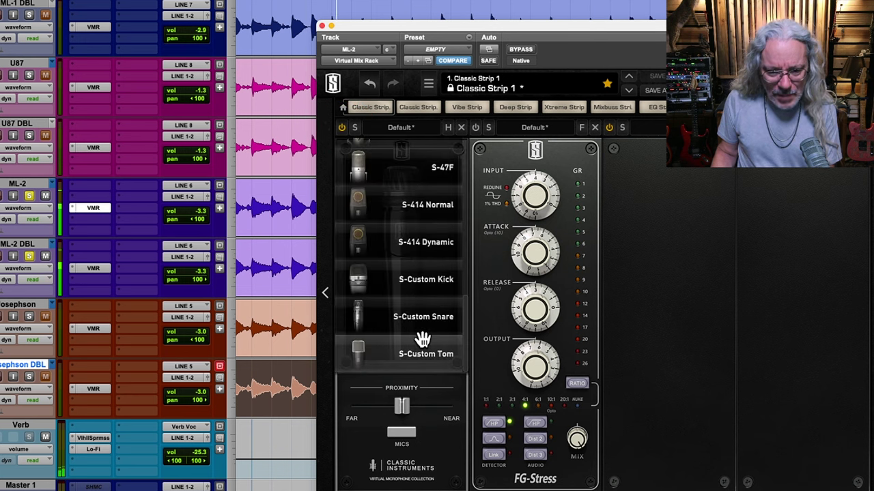
{"action": "left_click", "coordinate": [417, 355]}
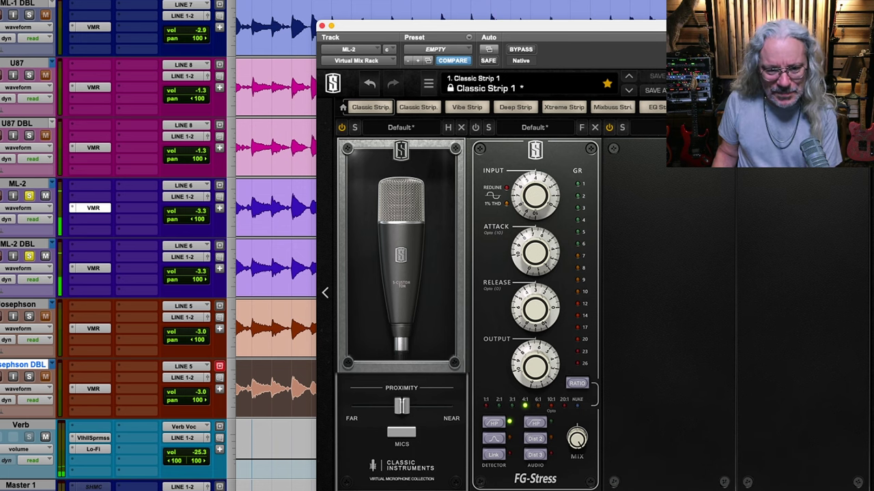
{"action": "left_click", "coordinate": [423, 301]}
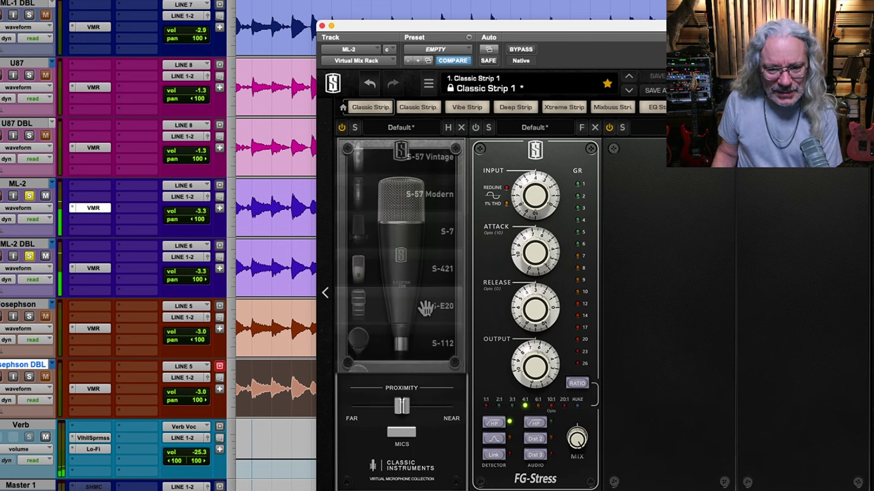
{"action": "left_click", "coordinate": [412, 198]}
{"action": "left_click", "coordinate": [398, 260]}
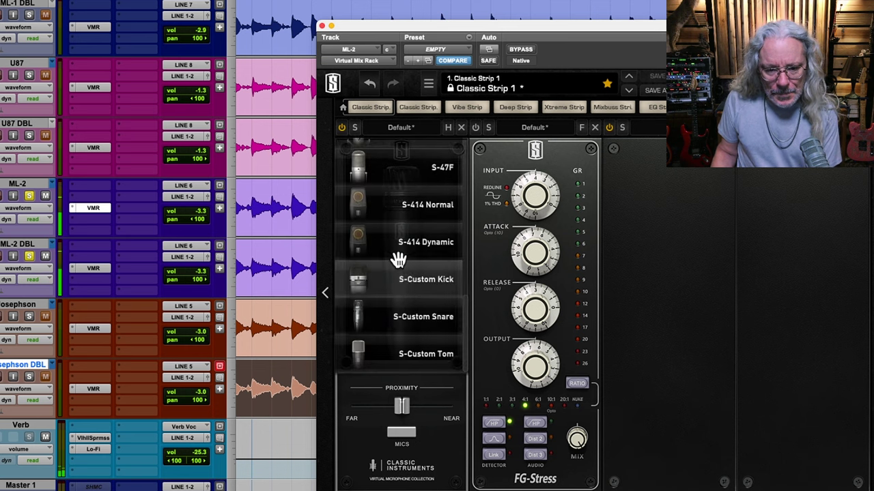
{"action": "left_click", "coordinate": [410, 318]}
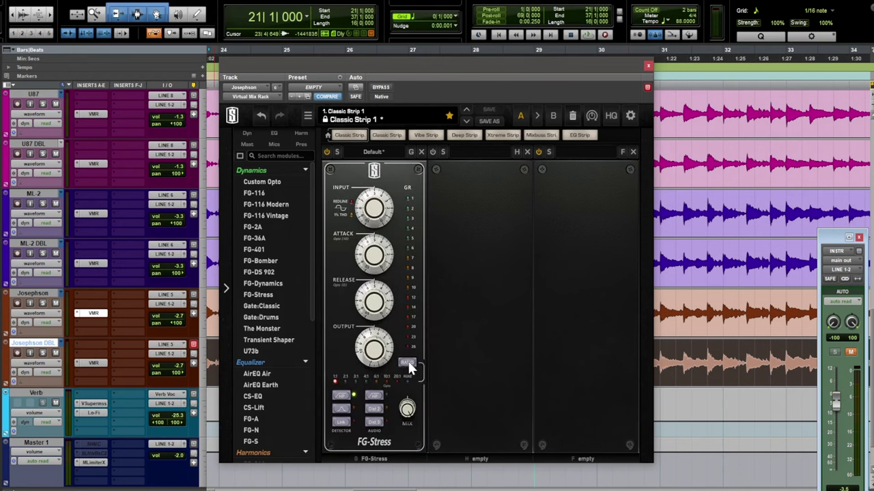
Switch the Josephson rack's FG-Stress compressor ratio to 4:1.
{"action": "left_click", "coordinate": [407, 362]}
{"action": "mouse_move", "coordinate": [379, 320]}
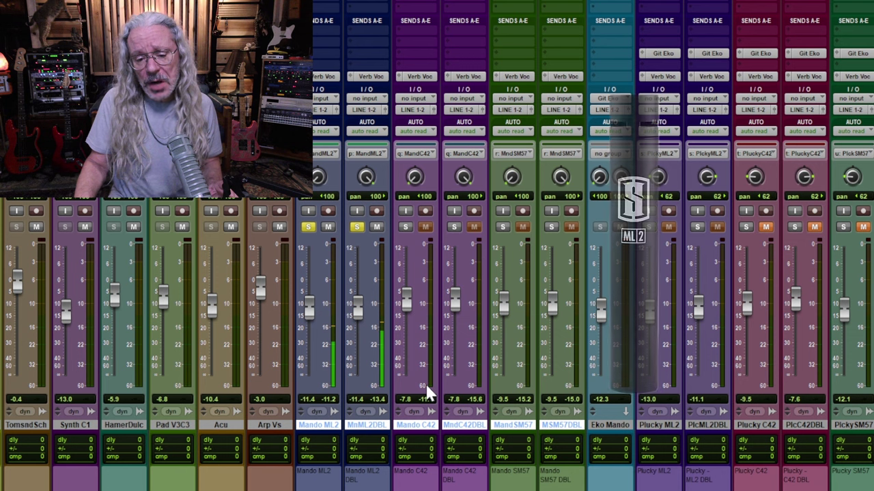
Solo the Mando C42 pair, then move the solo to the Mando SM57 pair.
{"action": "left_click", "coordinate": [405, 227]}
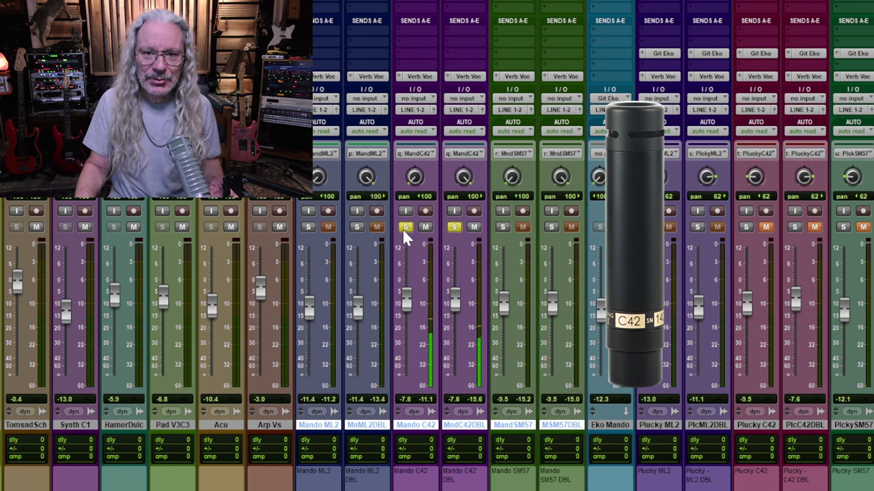
{"action": "left_click", "coordinate": [503, 225]}
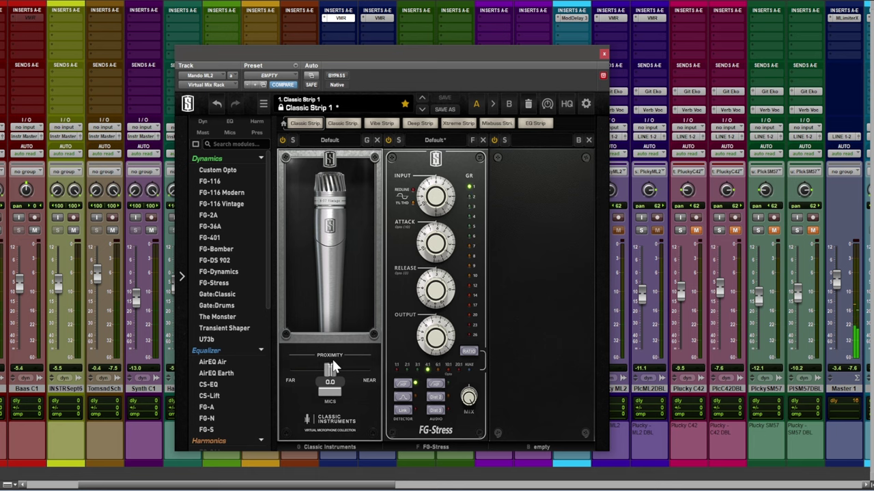
Audition the S-57 Modern, S-7, S-421 and S-E20 mic models on Mando ML2.
{"action": "left_click", "coordinate": [329, 391]}
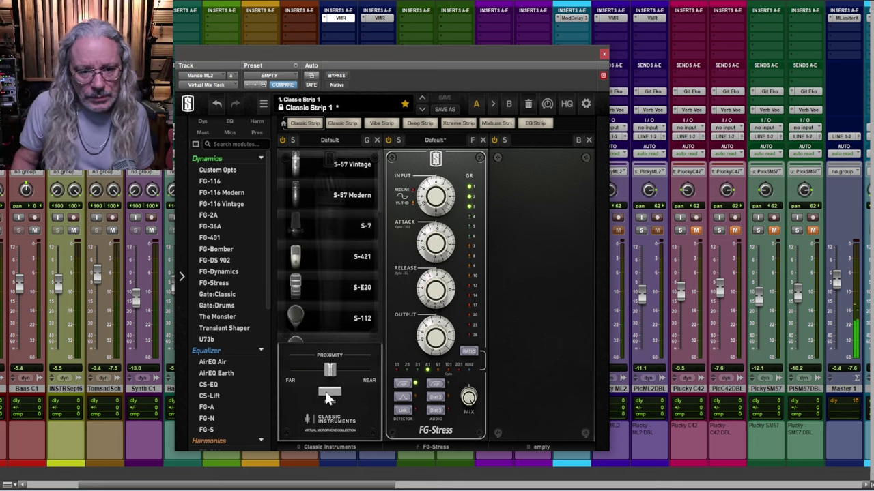
{"action": "left_click", "coordinate": [320, 193]}
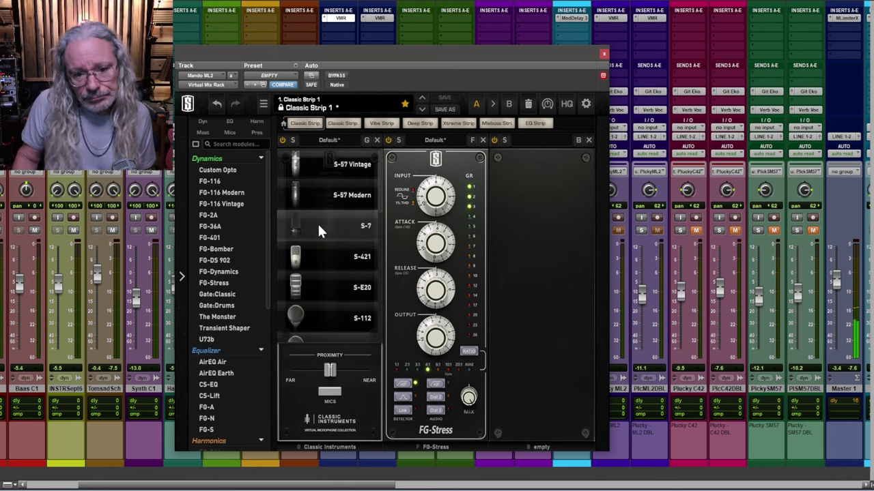
{"action": "left_click", "coordinate": [319, 226]}
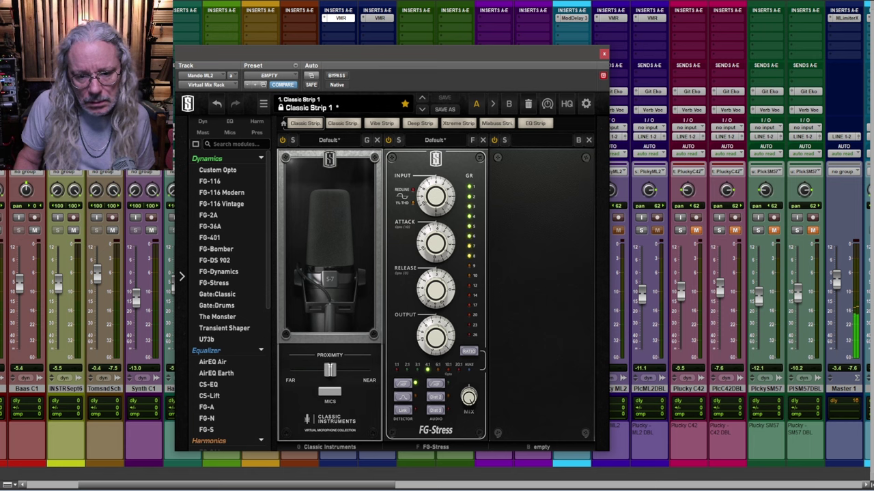
{"action": "left_click", "coordinate": [319, 256]}
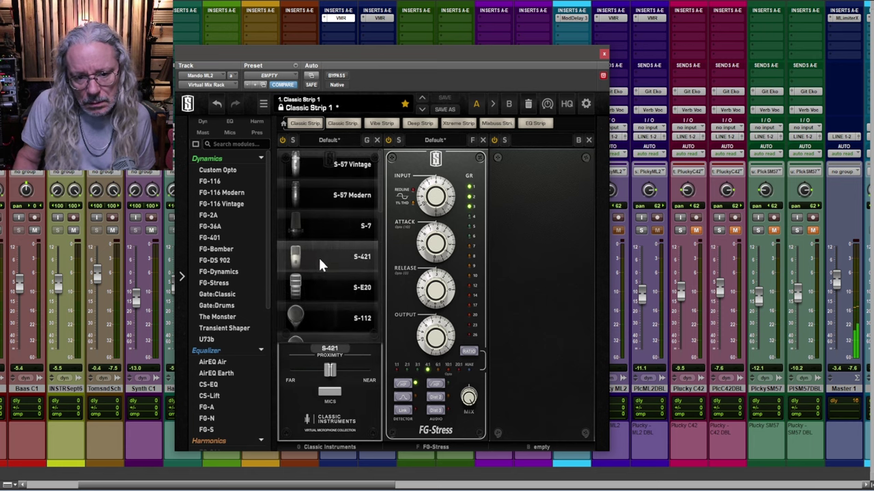
{"action": "left_click", "coordinate": [318, 256]}
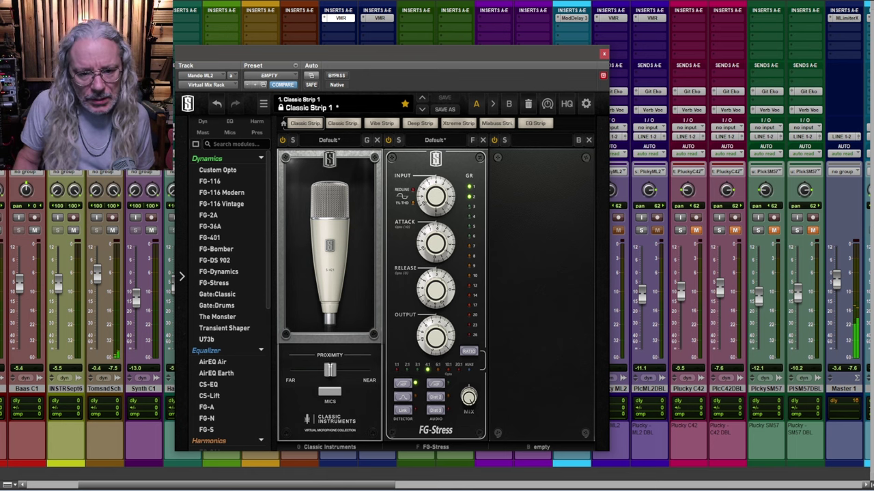
{"action": "left_click", "coordinate": [320, 260]}
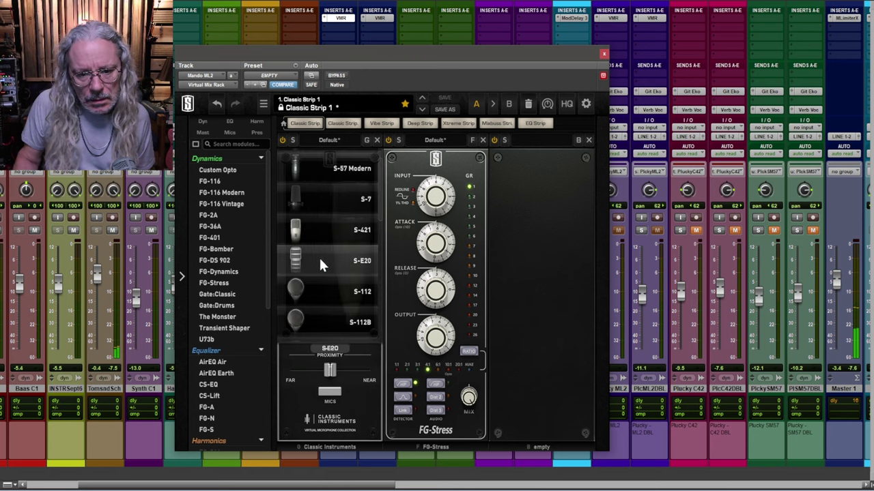
{"action": "left_click", "coordinate": [321, 265]}
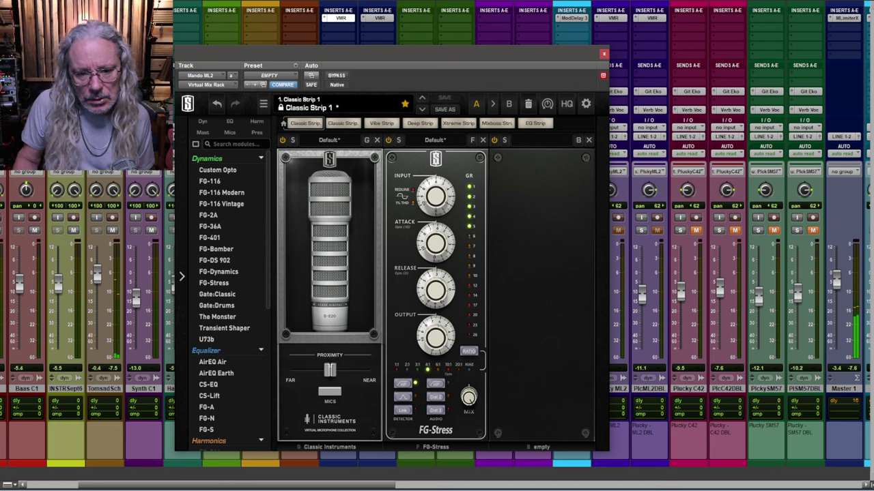
Try the S-112 and S-112B models, then settle on the S-12 mic model.
{"action": "left_click", "coordinate": [337, 239]}
{"action": "left_click", "coordinate": [339, 240]}
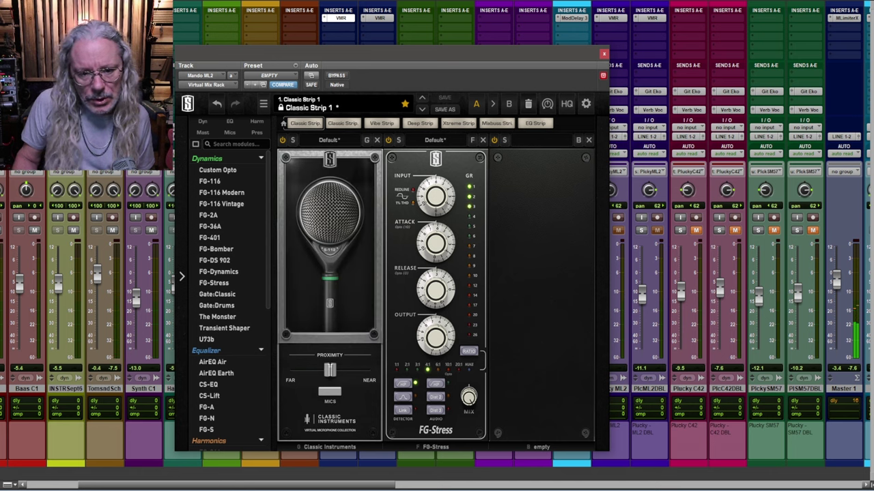
{"action": "left_click", "coordinate": [328, 264]}
{"action": "left_click", "coordinate": [325, 263]}
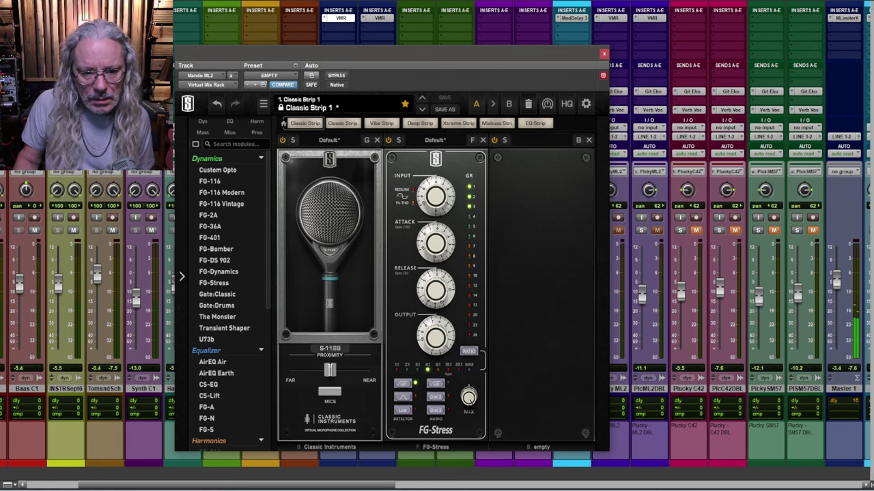
{"action": "left_click", "coordinate": [325, 263]}
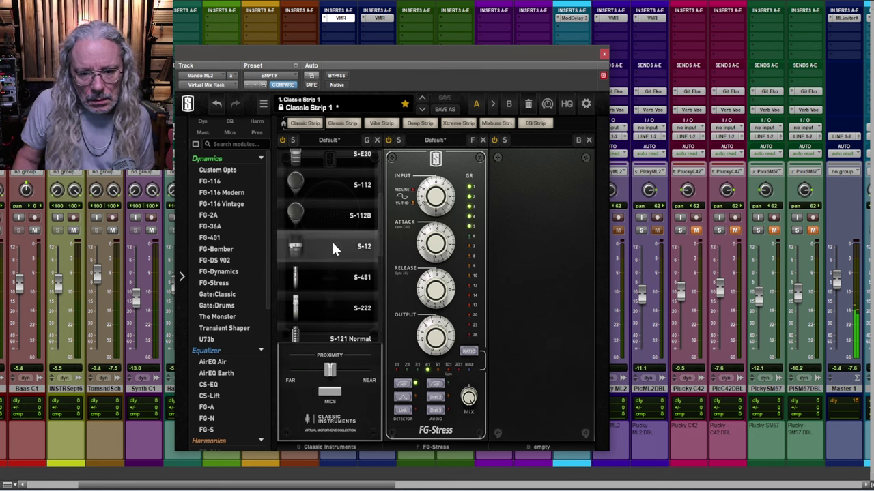
{"action": "left_click", "coordinate": [333, 245]}
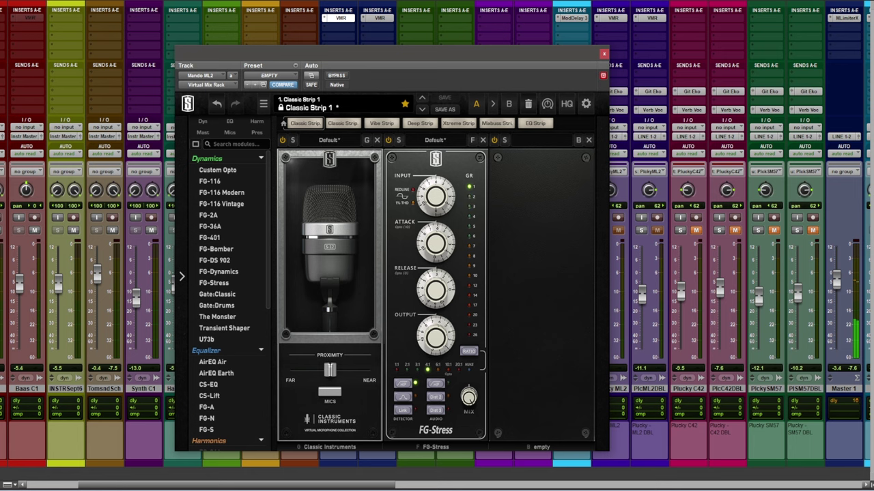
Bypass and re-enable the Classic Instruments mic model, then try the S-121 Normal model.
{"action": "left_click", "coordinate": [282, 139]}
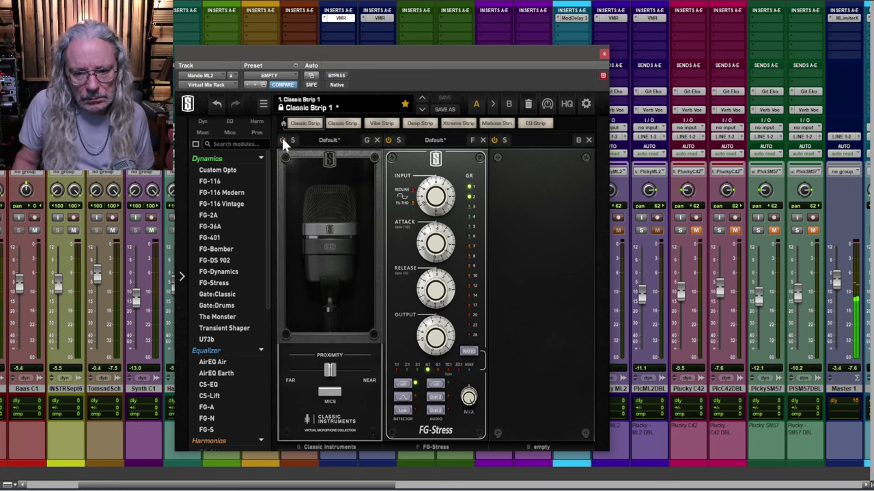
{"action": "left_click", "coordinate": [282, 139]}
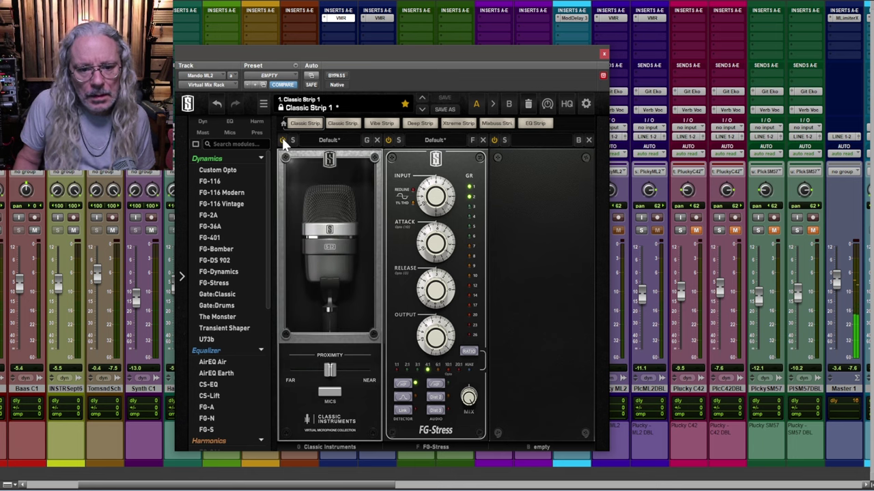
{"action": "left_click", "coordinate": [330, 392]}
{"action": "scroll", "coordinate": [324, 270], "scroll_direction": "down", "scroll_amount": 2}
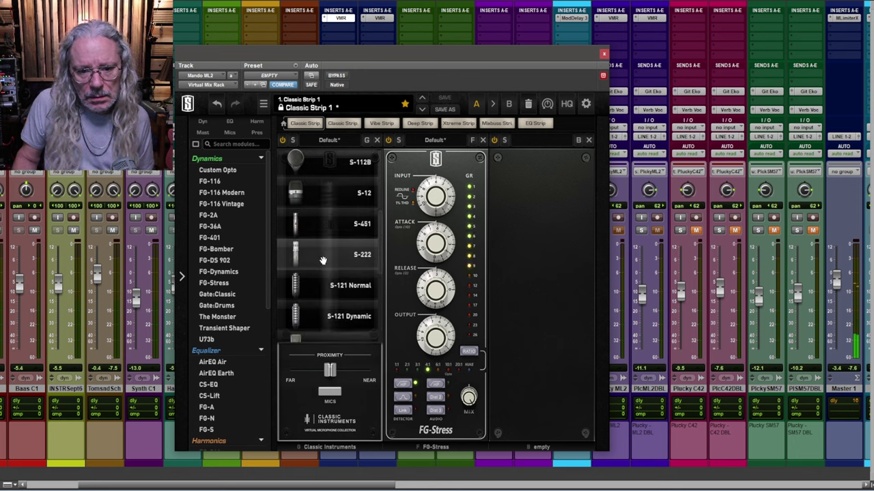
{"action": "left_click", "coordinate": [324, 290]}
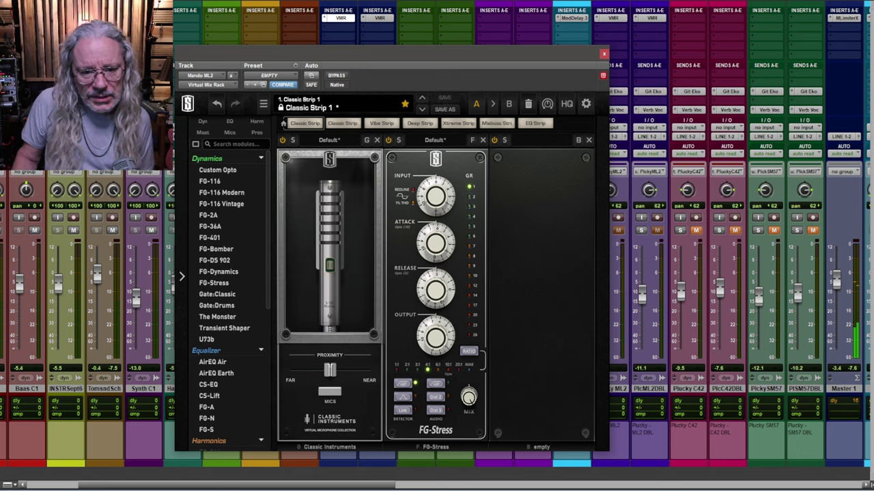
Try S-47F, then S-Custom Snare, and compare it bypassed and active.
{"action": "left_click", "coordinate": [330, 392]}
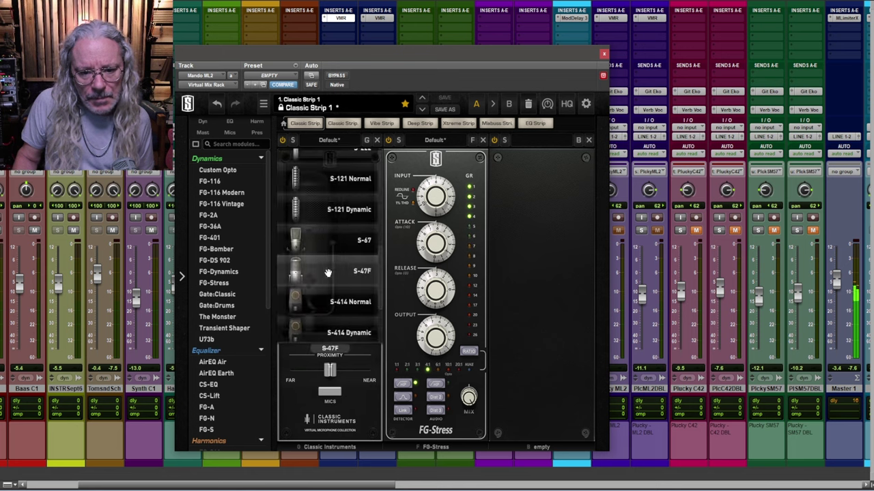
{"action": "left_click", "coordinate": [330, 302]}
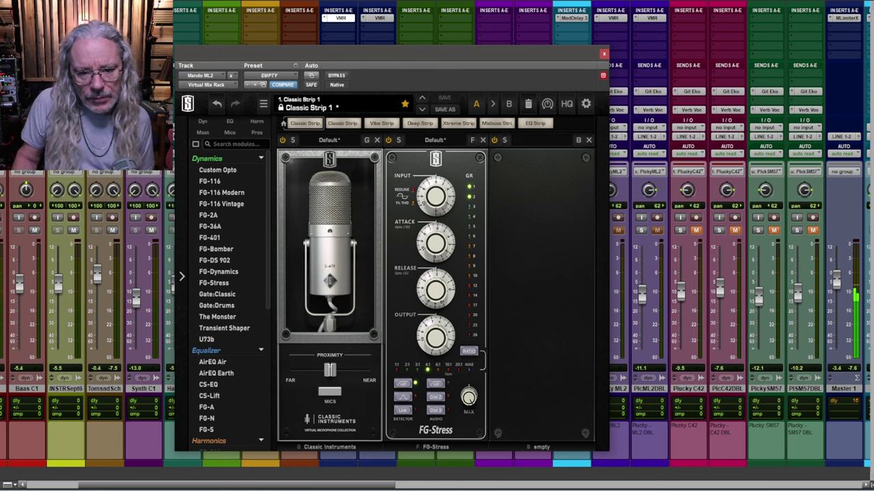
{"action": "left_click", "coordinate": [326, 271]}
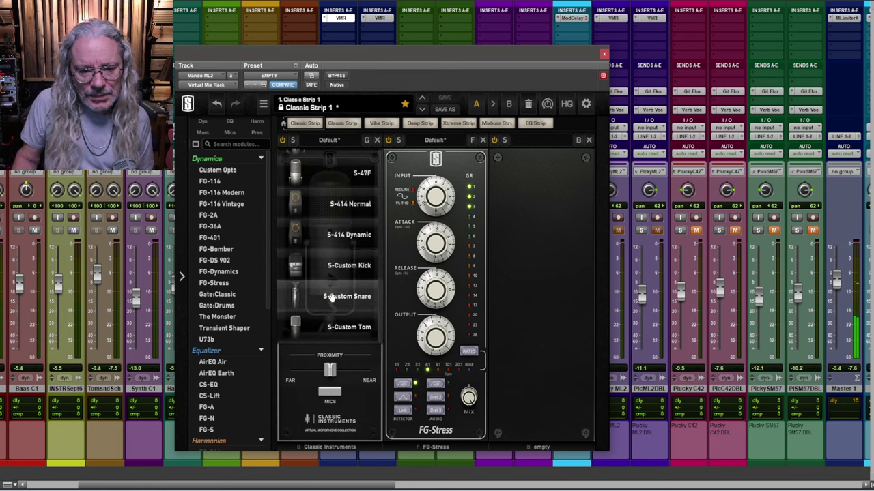
{"action": "left_click", "coordinate": [329, 297]}
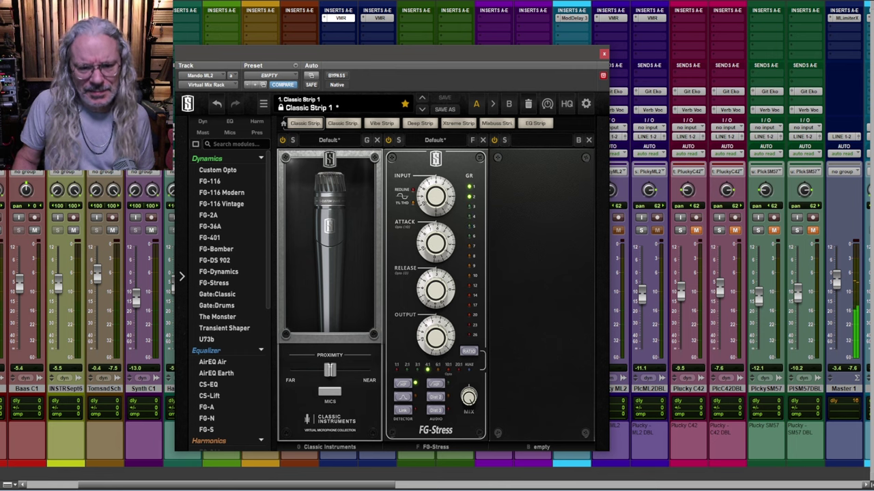
{"action": "left_click", "coordinate": [283, 140]}
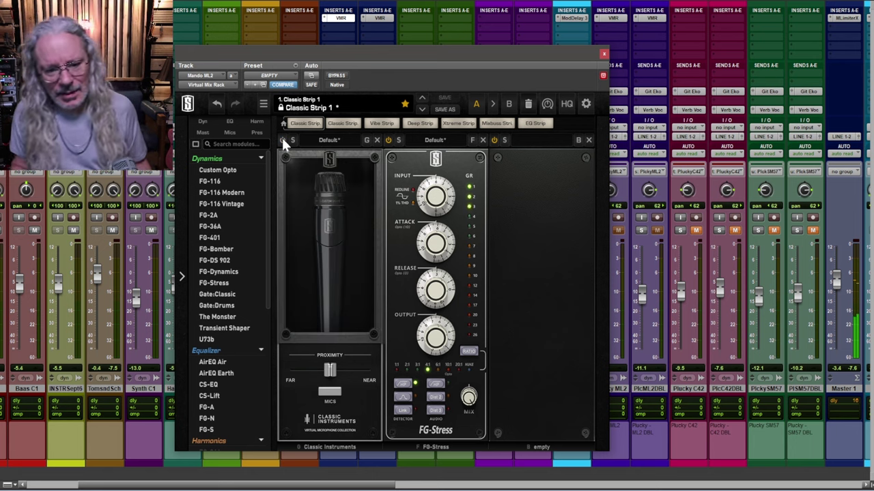
{"action": "left_click", "coordinate": [282, 139]}
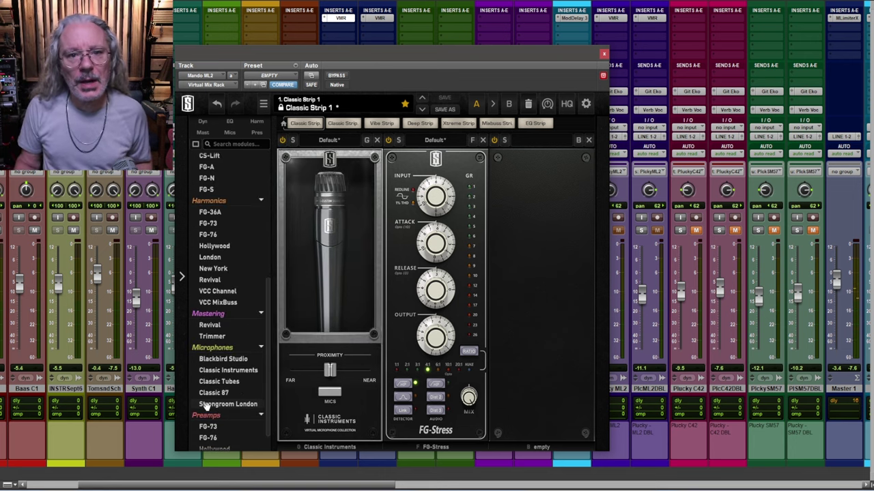
Add a Strongroom London mic model to the middle slot and raise its intensity to 112% on Mando ML2 DBL.
{"action": "mouse_move", "coordinate": [206, 406]}
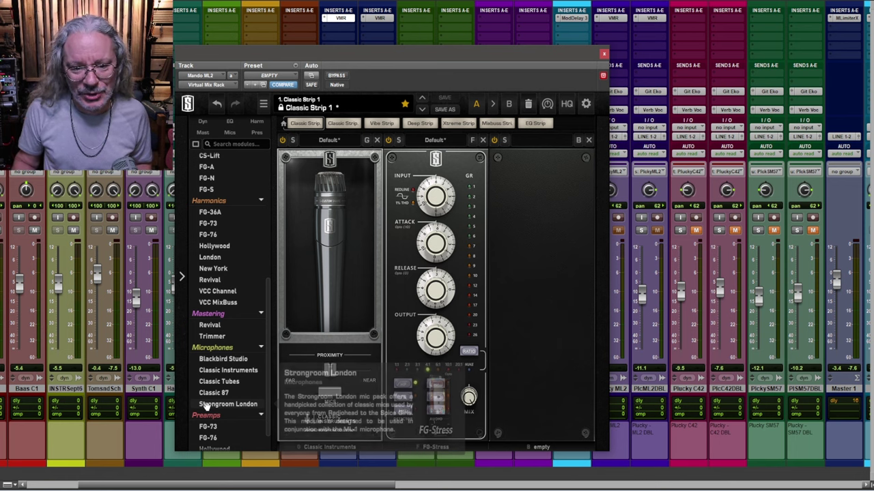
{"action": "left_click_drag", "start_coordinate": [205, 405], "coordinate": [434, 368]}
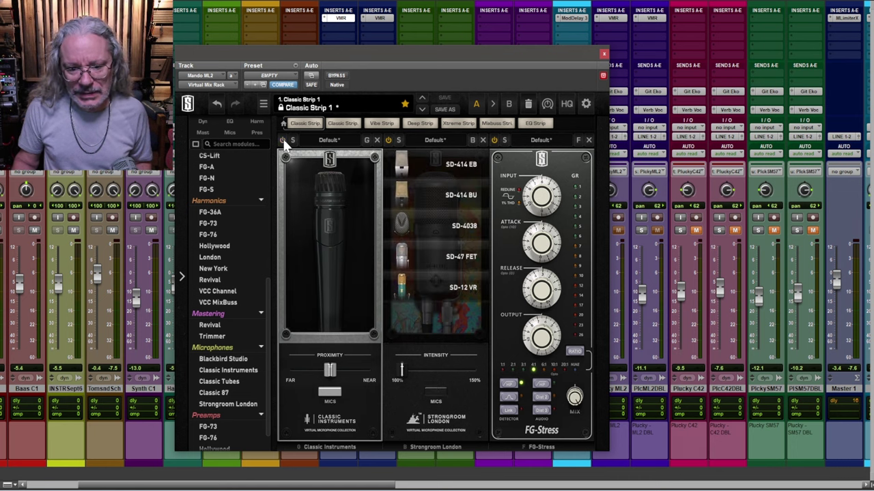
{"action": "left_click", "coordinate": [381, 20]}
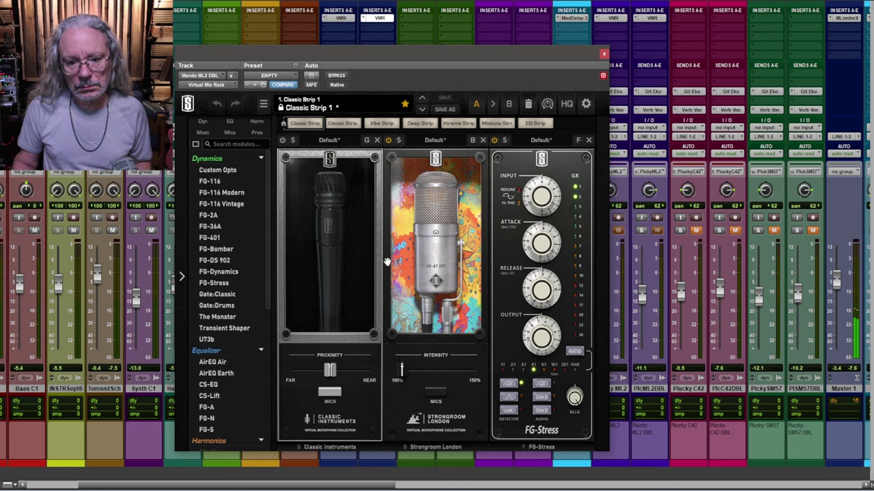
{"action": "mouse_move", "coordinate": [402, 370]}
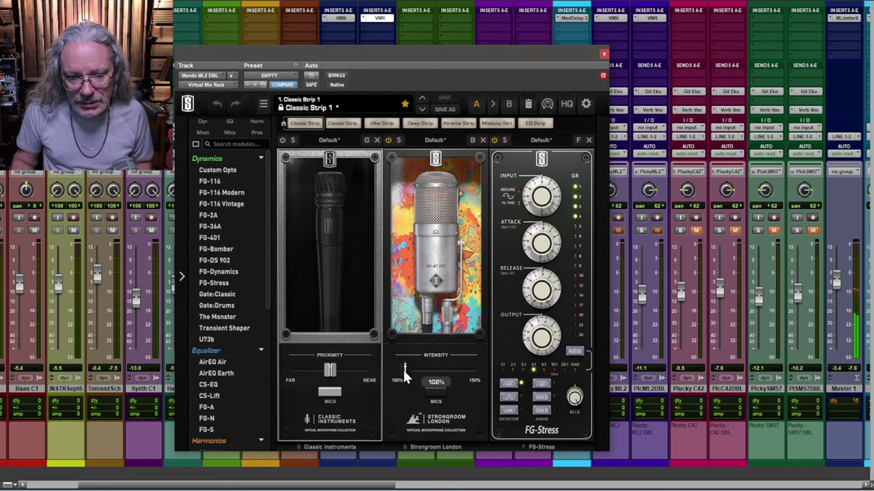
{"action": "left_click_drag", "start_coordinate": [415, 369], "coordinate": [427, 372]}
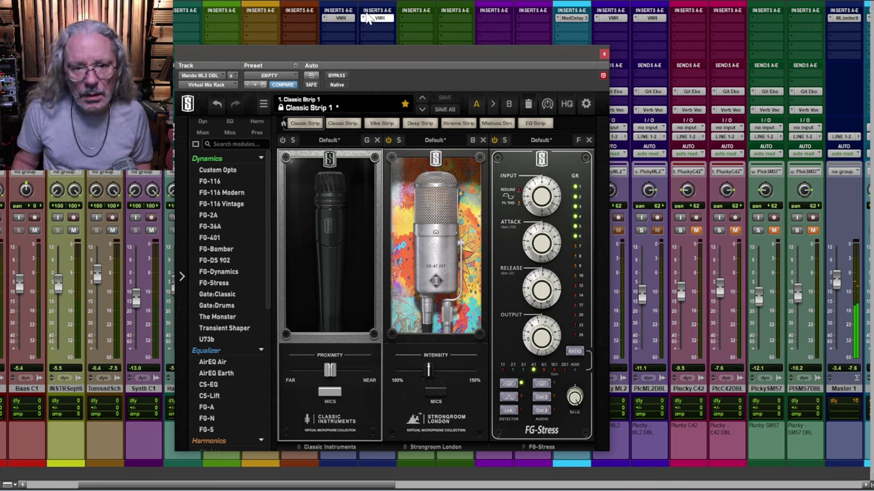
On Mando ML2, compare Strongroom London bypassed and active, re-enabling Classic Instruments.
{"action": "left_click", "coordinate": [340, 20]}
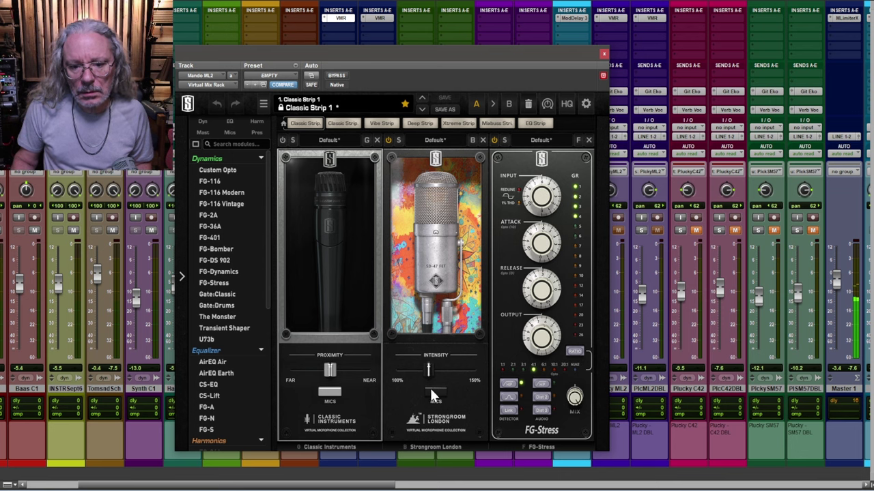
{"action": "left_click", "coordinate": [387, 137]}
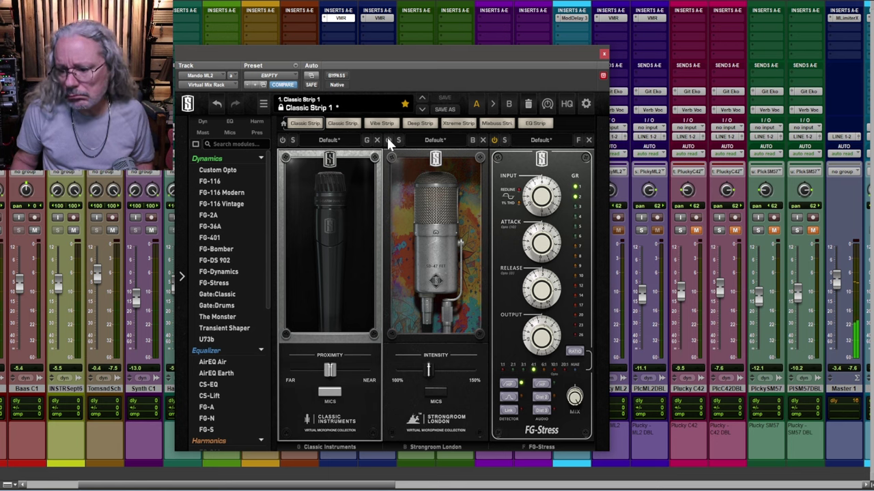
{"action": "left_click", "coordinate": [387, 137]}
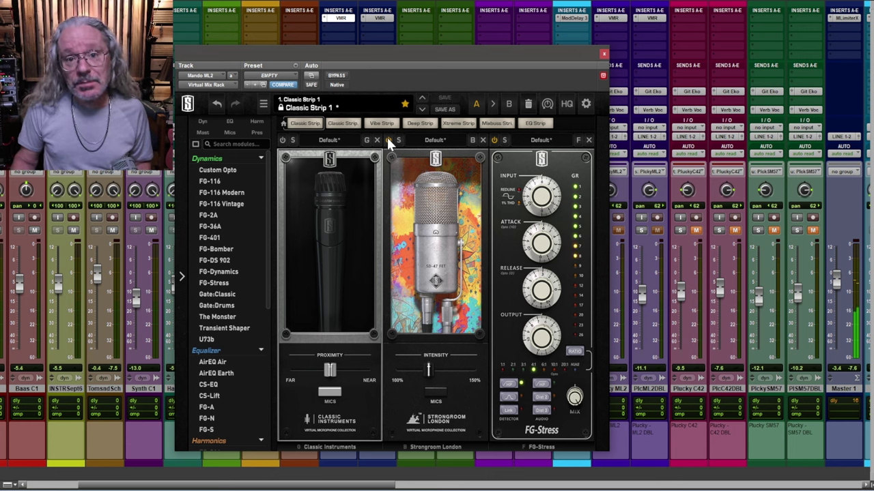
{"action": "left_click", "coordinate": [388, 140]}
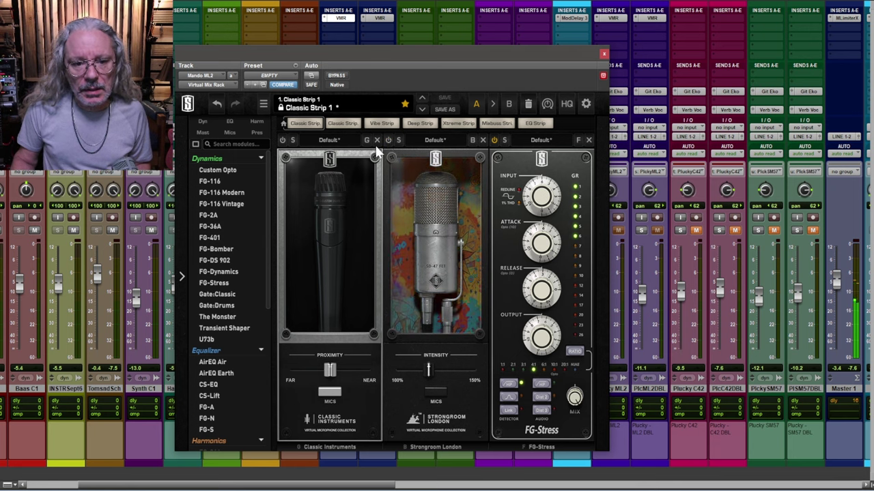
{"action": "left_click", "coordinate": [283, 140]}
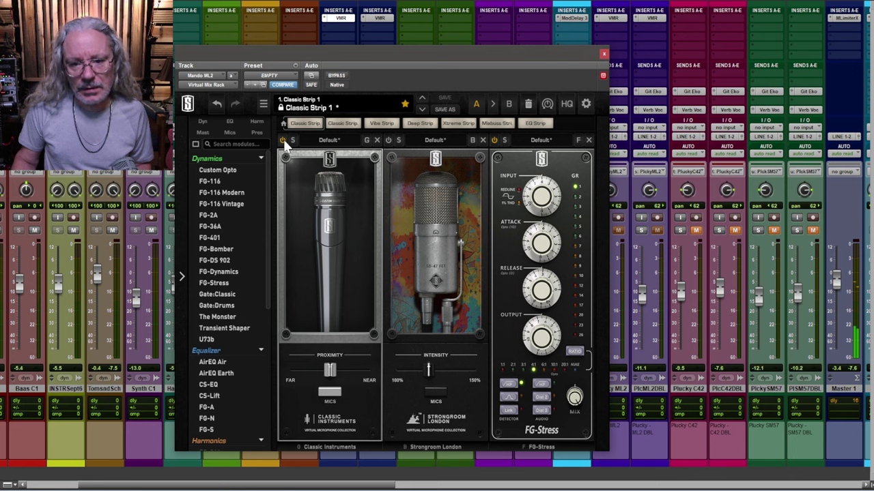
{"action": "left_click_drag", "start_coordinate": [411, 51], "coordinate": [589, 41]}
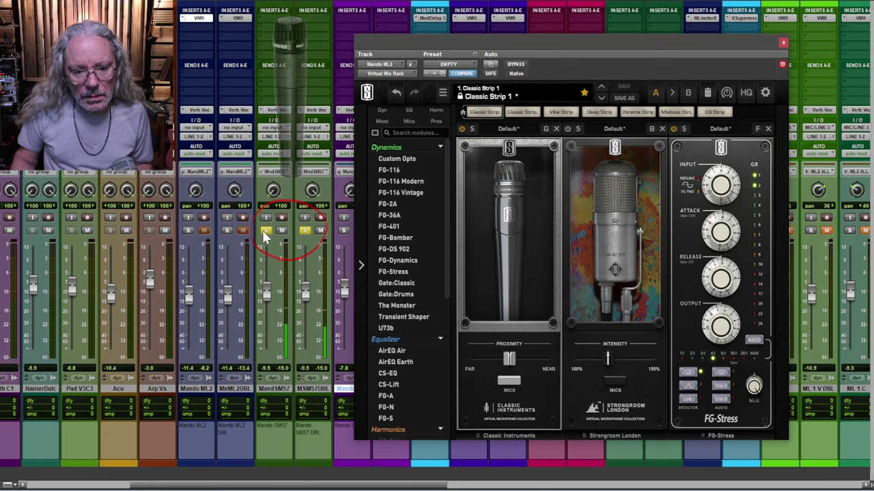
Solo the two Mando ML2 guitar channels.
{"action": "left_click", "coordinate": [227, 231]}
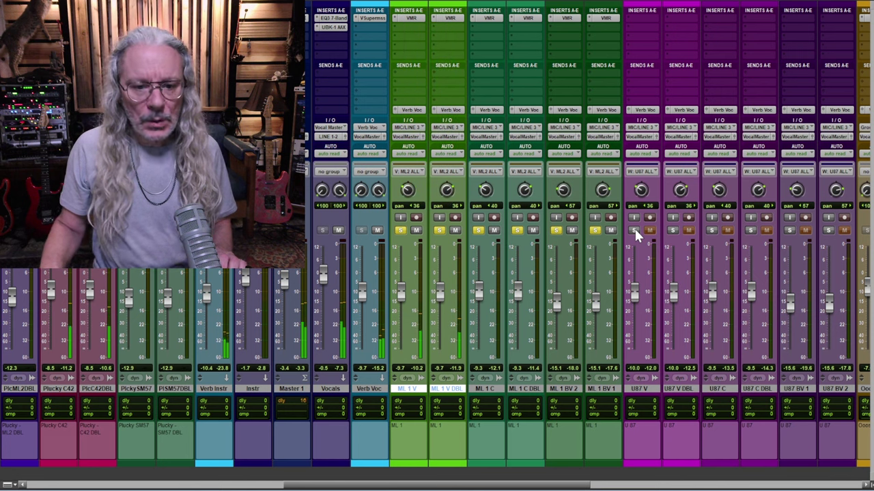
Solo the U87 vocal channels, then switch the solo back to the ML vocal channels.
{"action": "left_click", "coordinate": [635, 228]}
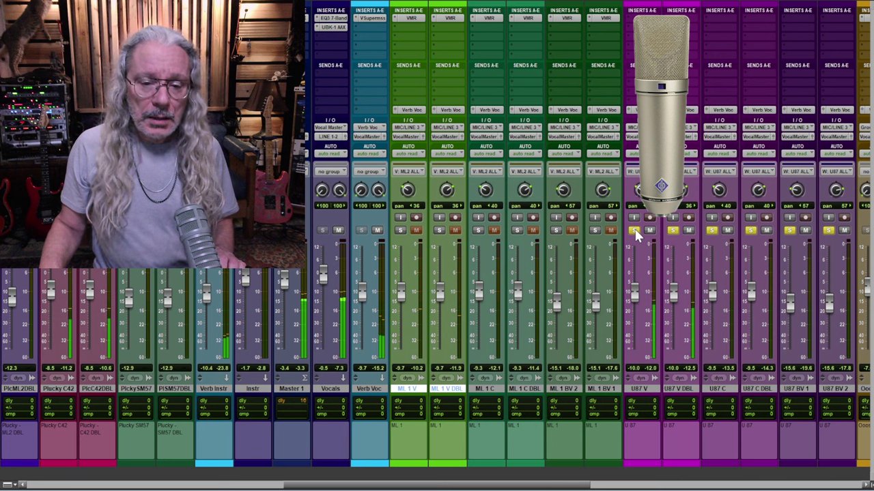
{"action": "left_click", "coordinate": [594, 229]}
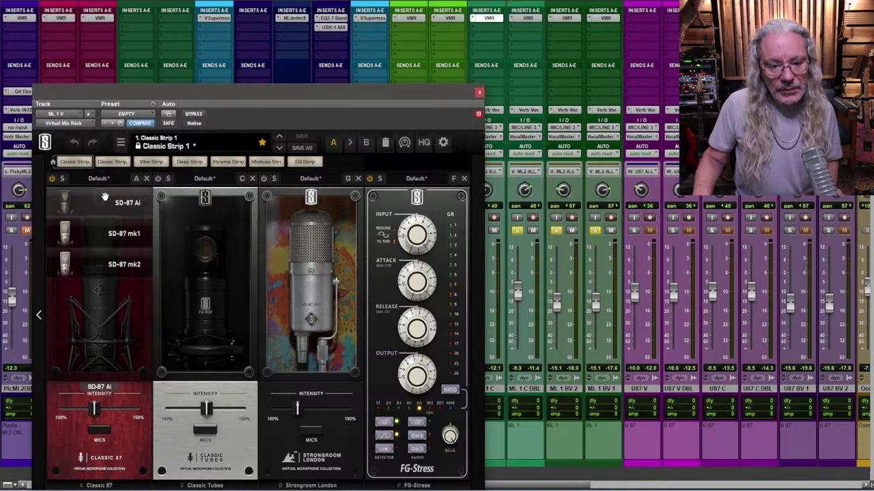
Switch the Classic 87 slot from SD-87 Ai through SD-87 mk1 to SD-87 mk2.
{"action": "left_click", "coordinate": [104, 198]}
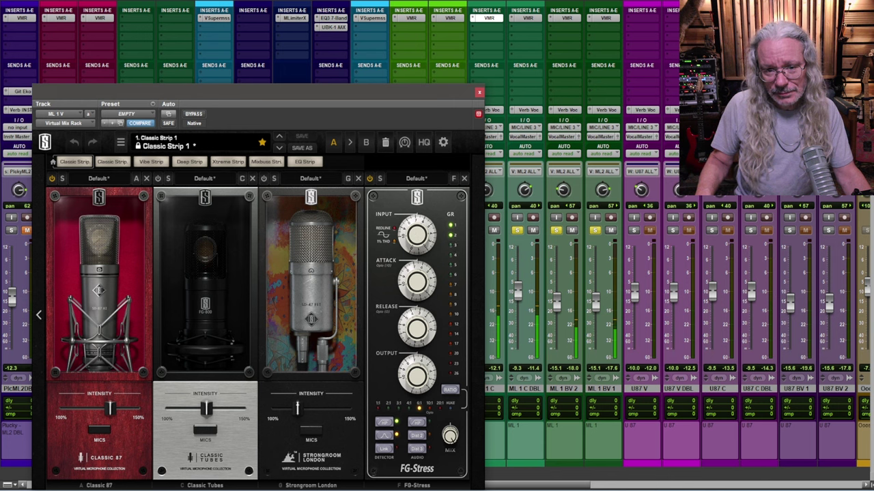
{"action": "left_click", "coordinate": [104, 233]}
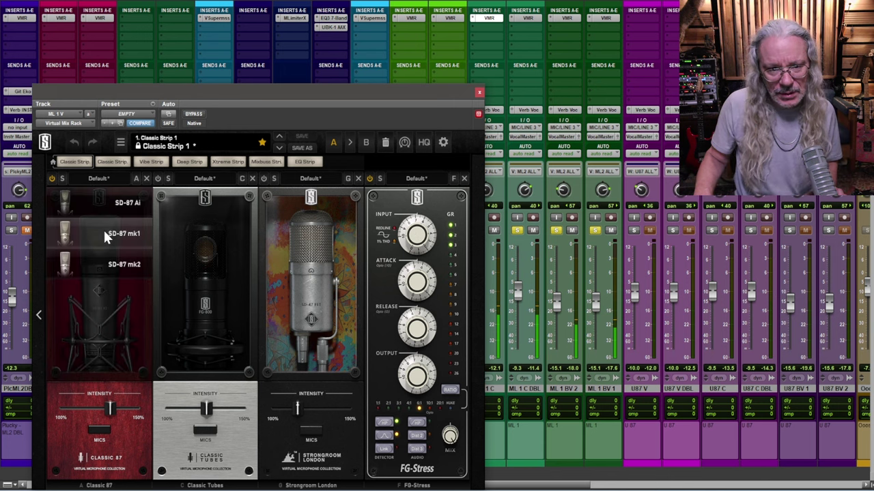
{"action": "left_click", "coordinate": [104, 234]}
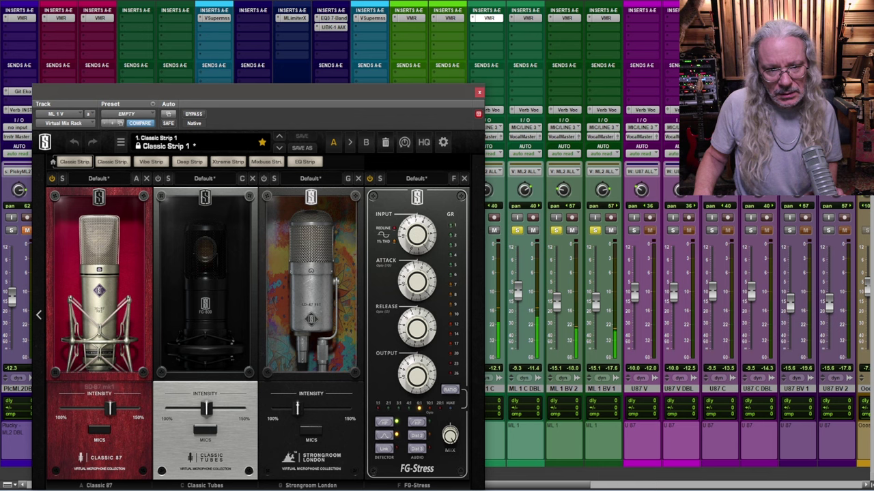
{"action": "left_click", "coordinate": [103, 255]}
{"action": "left_click", "coordinate": [103, 255]}
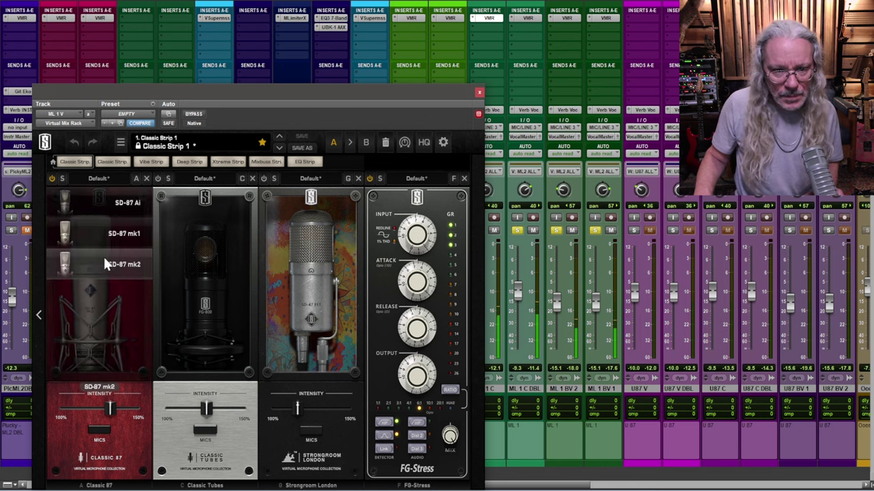
Ease the Classic 87 intensity down to about 129% and compare it bypassed and active.
{"action": "left_click_drag", "start_coordinate": [110, 406], "coordinate": [106, 405]}
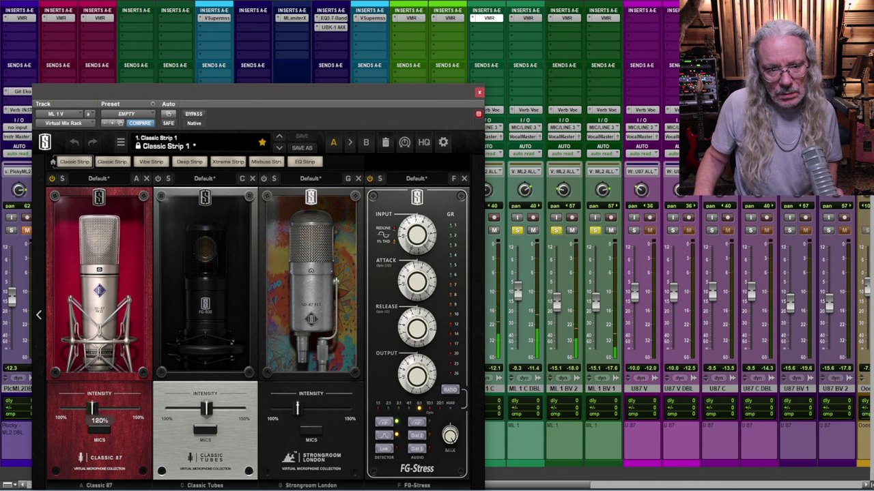
{"action": "left_click", "coordinate": [52, 177]}
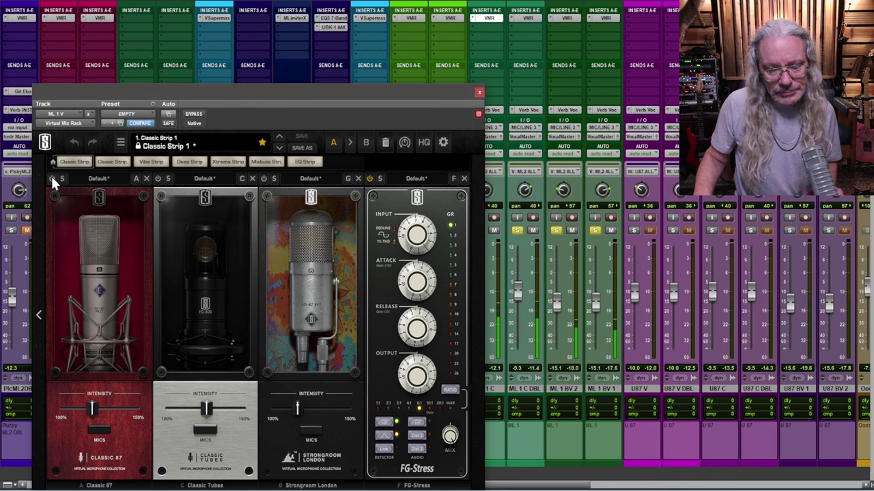
{"action": "left_click", "coordinate": [52, 178]}
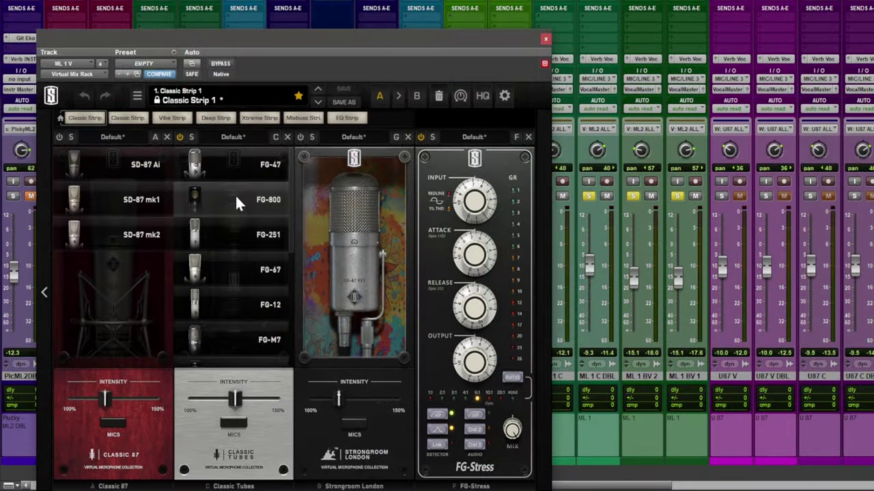
Try FG-800, settle on FG-251 in the Classic Tubes slot, and compare it with bypass.
{"action": "left_click", "coordinate": [244, 199]}
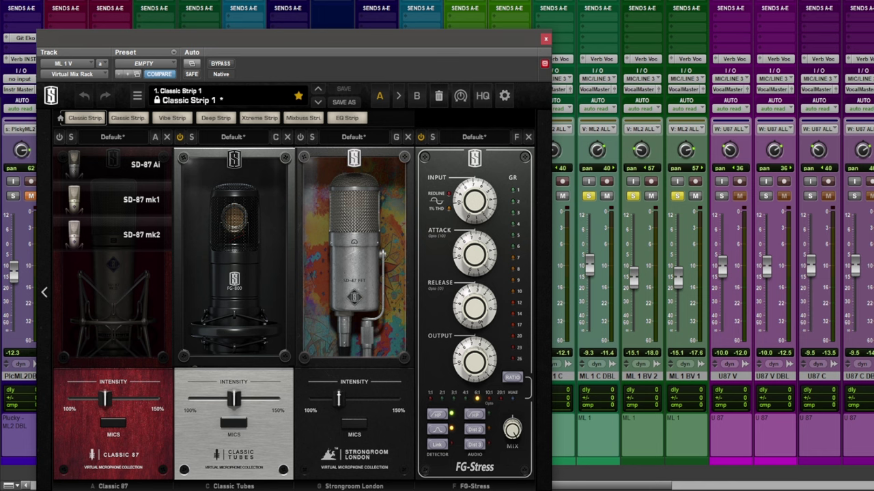
{"action": "left_click", "coordinate": [226, 230]}
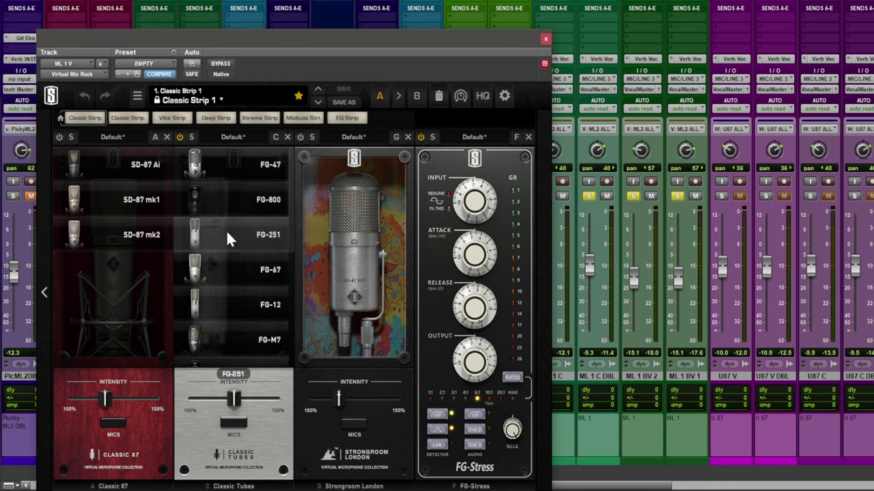
{"action": "left_click", "coordinate": [181, 134]}
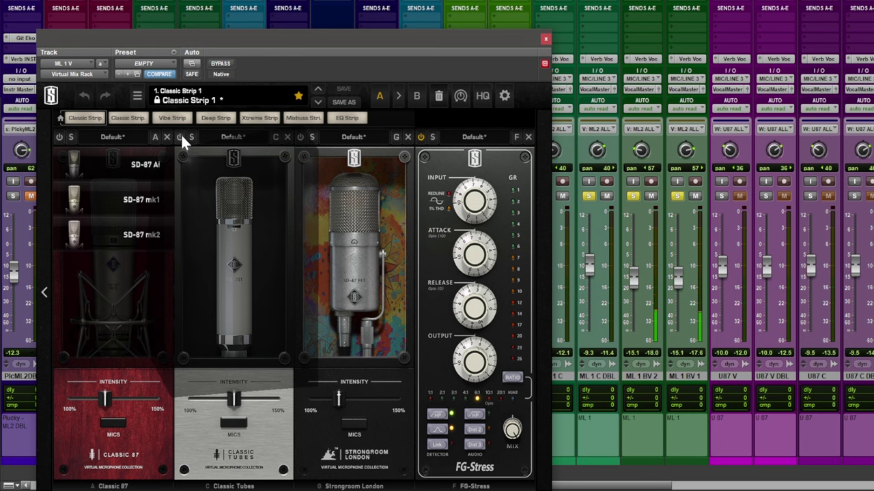
{"action": "left_click", "coordinate": [181, 133]}
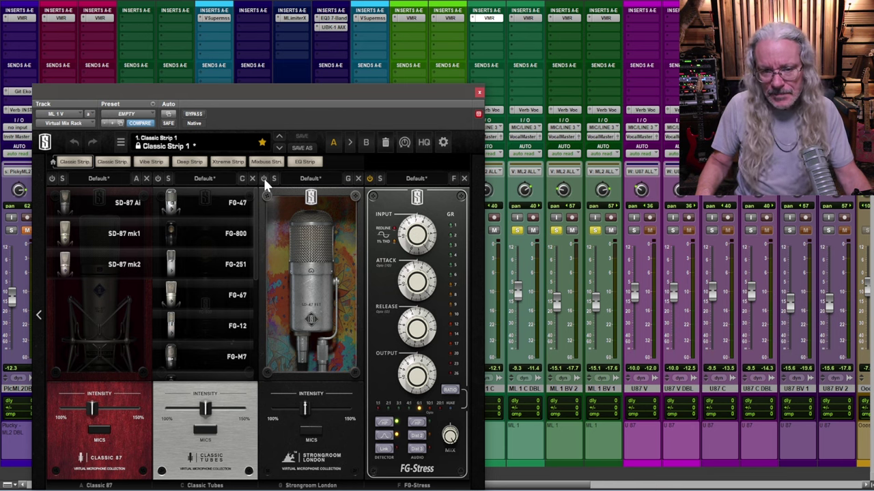
Turn on Strongroom London on ML 1 V, then bypass and re-enable it to compare.
{"action": "left_click", "coordinate": [263, 179]}
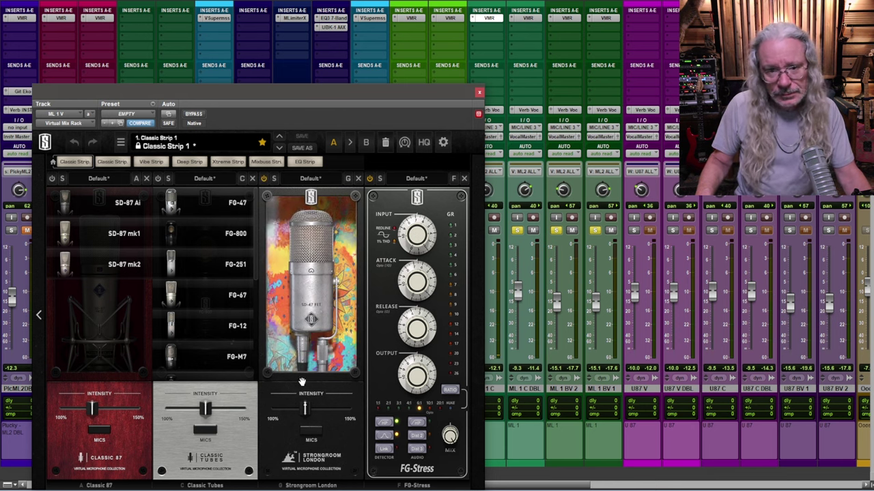
{"action": "mouse_move", "coordinate": [305, 406]}
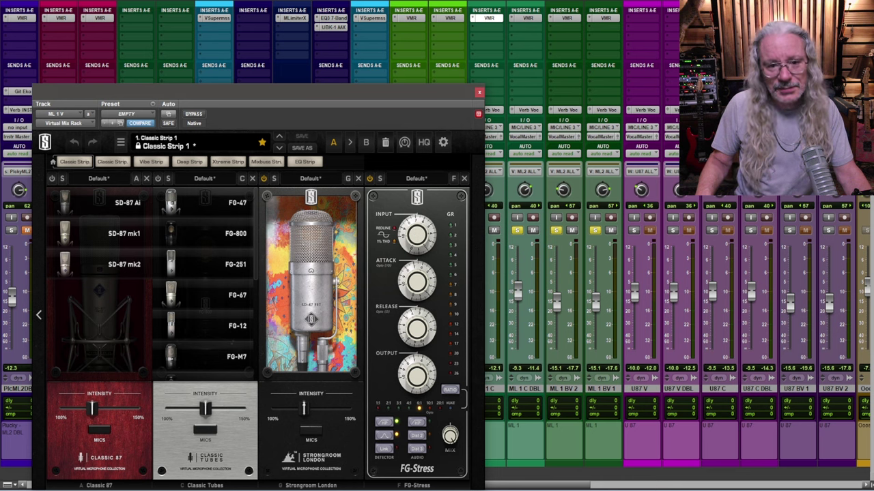
{"action": "left_click", "coordinate": [264, 179]}
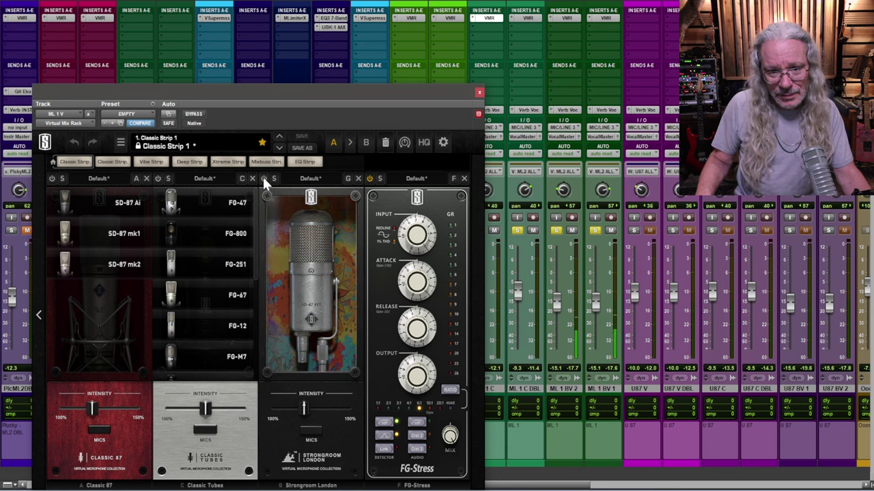
{"action": "left_click", "coordinate": [263, 178]}
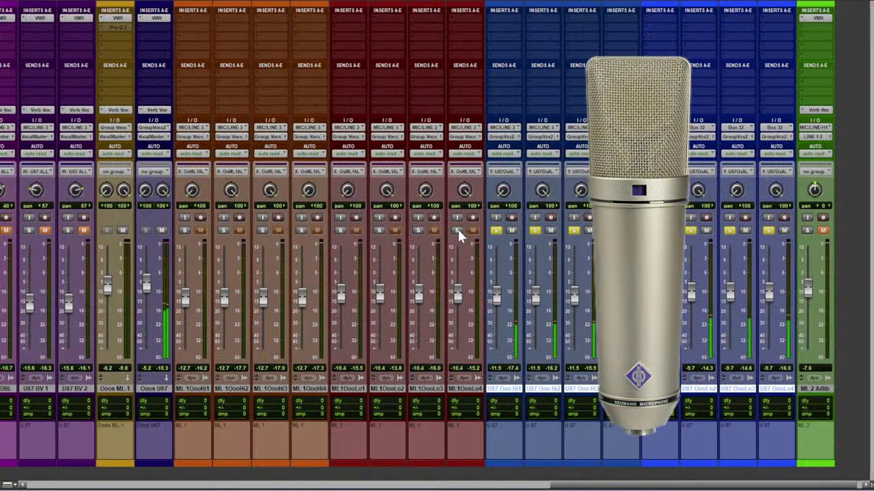
Alternate solo between the ML1 Ooo Lo and U87 Ooo tracks, then bring up Pro-Q 3 on Ooos ML-1.
{"action": "left_click", "coordinate": [456, 230]}
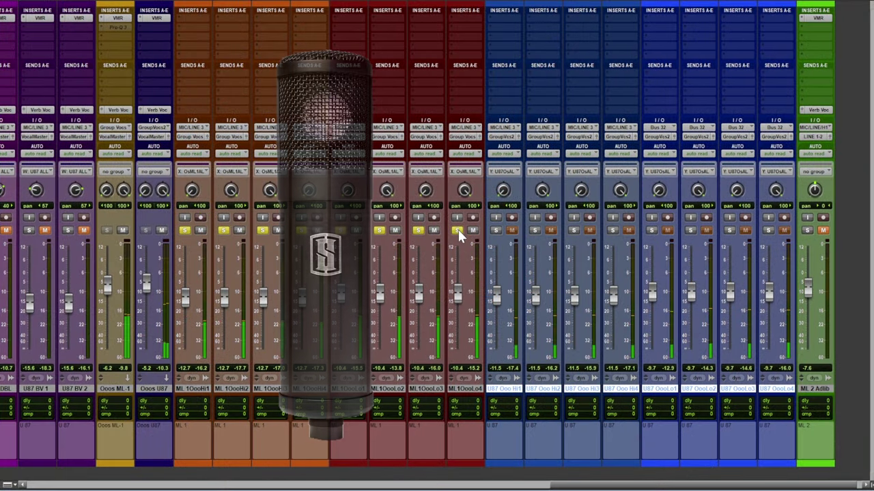
{"action": "left_click", "coordinate": [496, 230]}
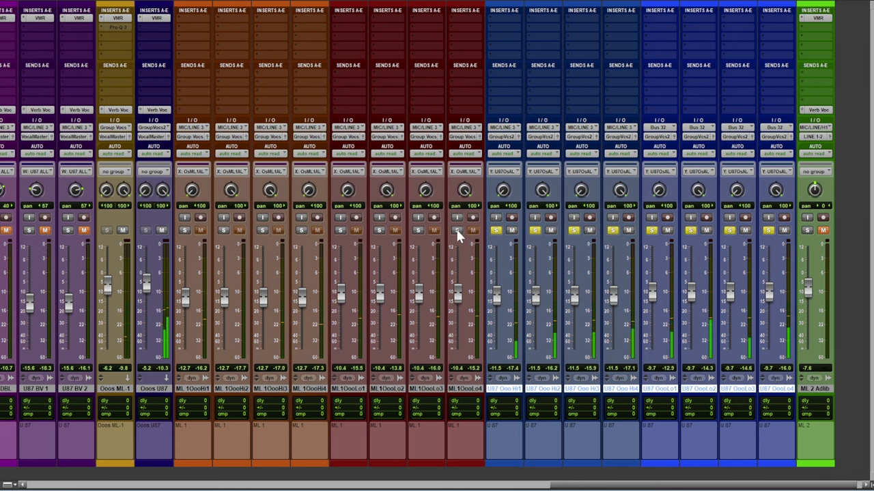
{"action": "left_click", "coordinate": [457, 230]}
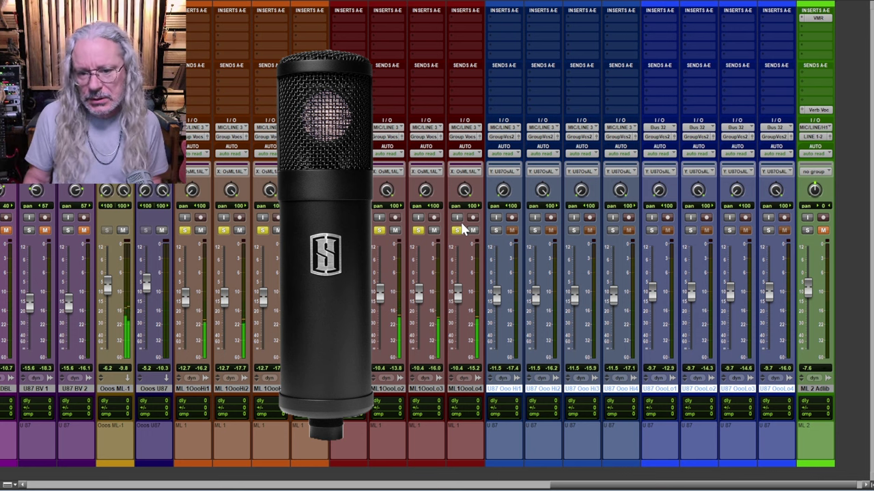
{"action": "left_click", "coordinate": [495, 230]}
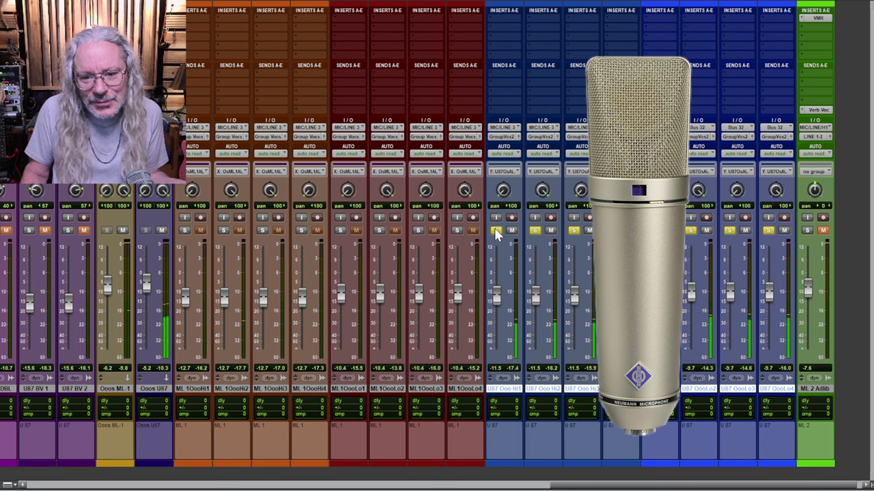
{"action": "left_click", "coordinate": [456, 230]}
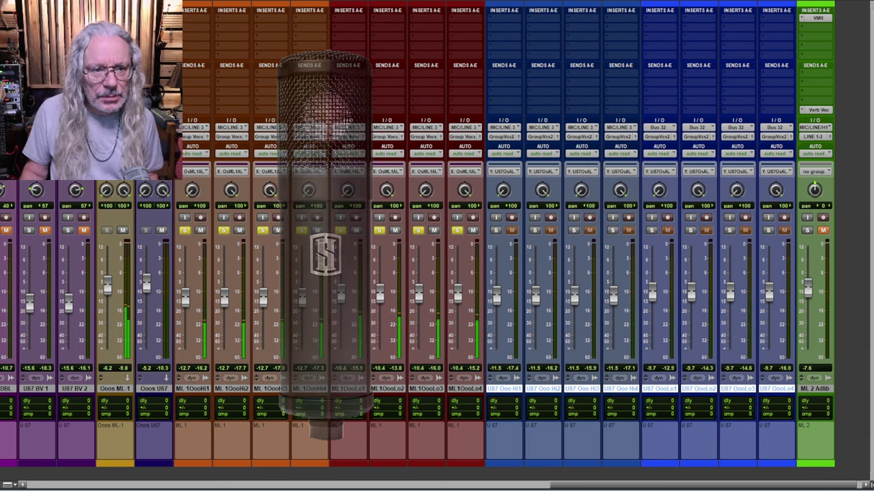
{"action": "left_click", "coordinate": [115, 18]}
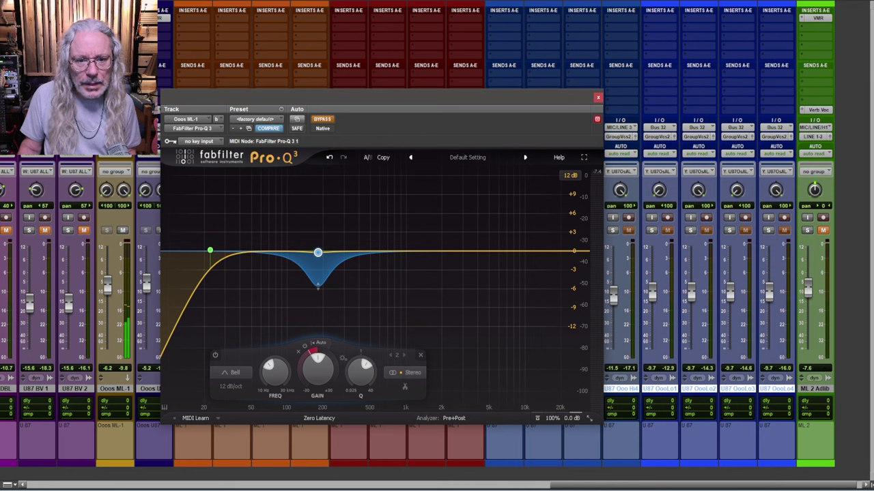
Activate the Pro-Q 3 EQ, then enable Classic Instruments in Virtual Mix Rack and nudge its Proximity.
{"action": "left_click", "coordinate": [326, 122]}
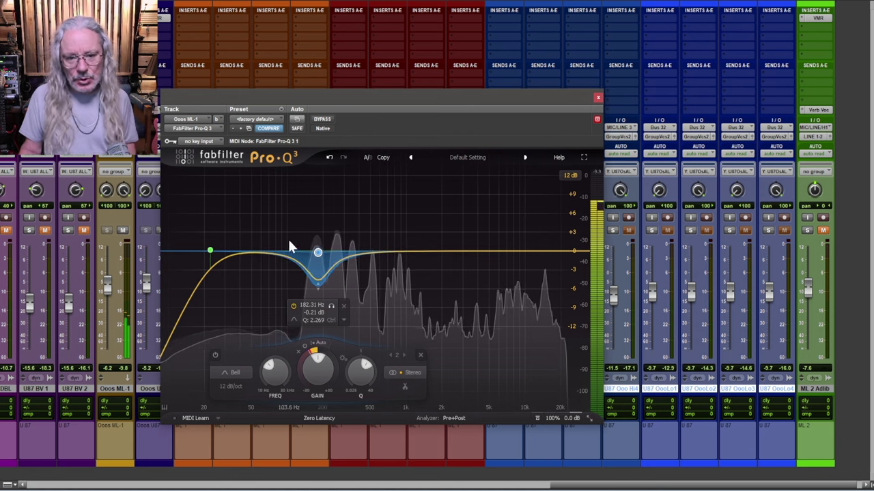
{"action": "left_click", "coordinate": [322, 121]}
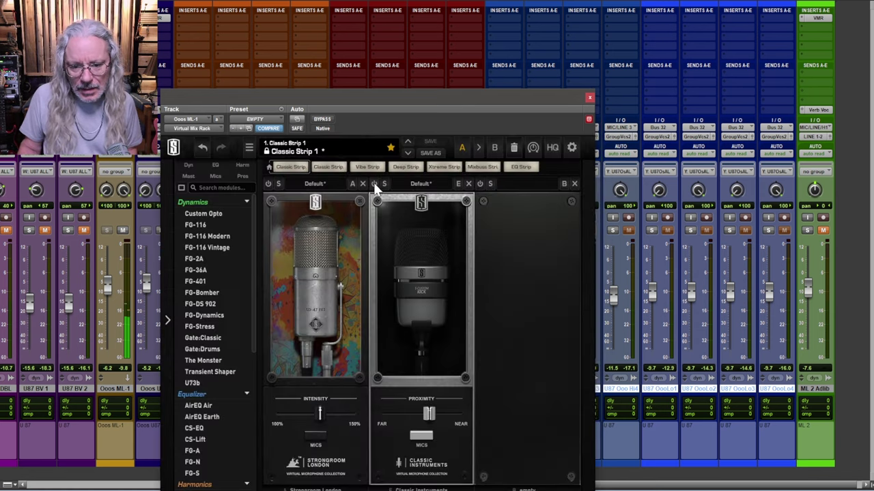
{"action": "left_click", "coordinate": [374, 184]}
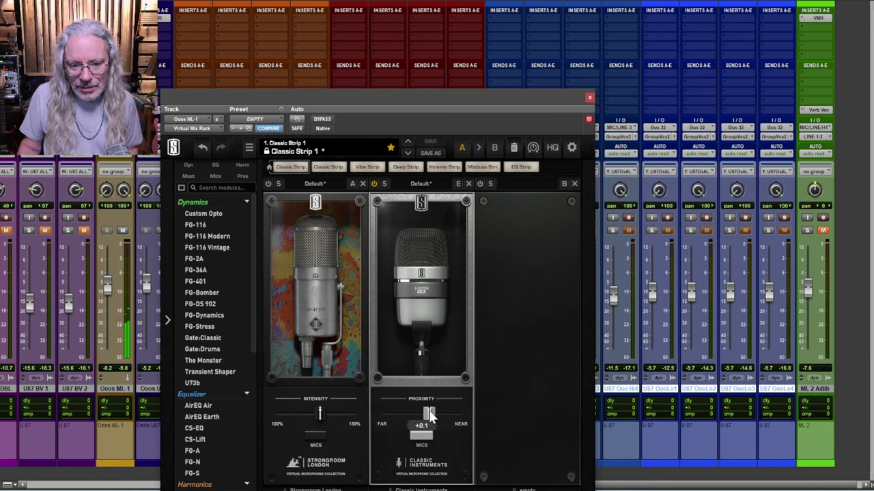
{"action": "left_click_drag", "start_coordinate": [430, 413], "coordinate": [423, 420]}
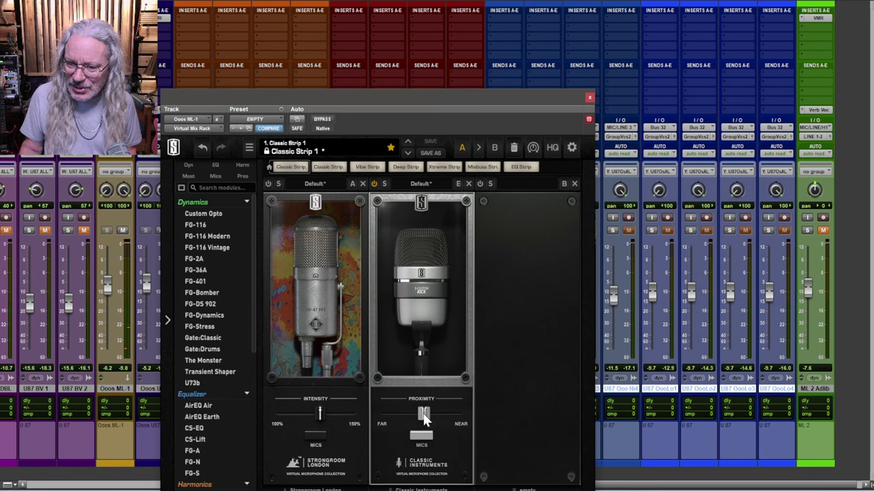
A/B the Classic Instruments mic model against the real mic, leaving it enabled.
{"action": "left_click", "coordinate": [374, 185]}
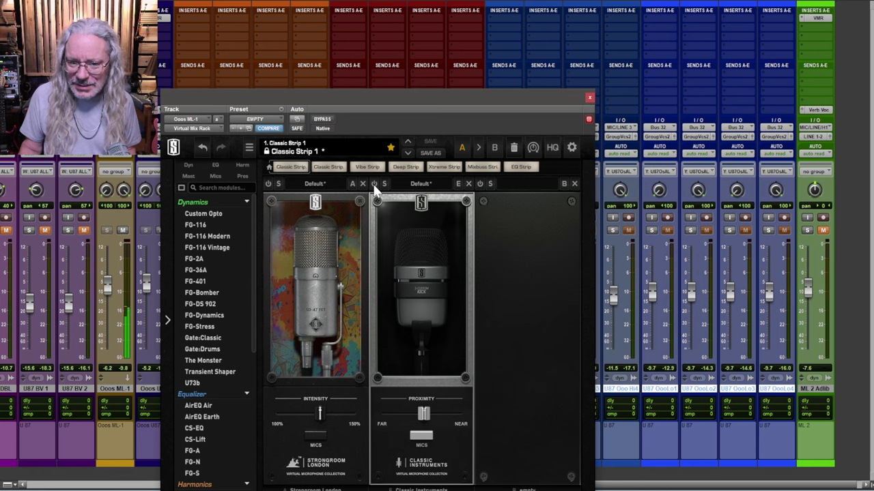
{"action": "left_click", "coordinate": [374, 185]}
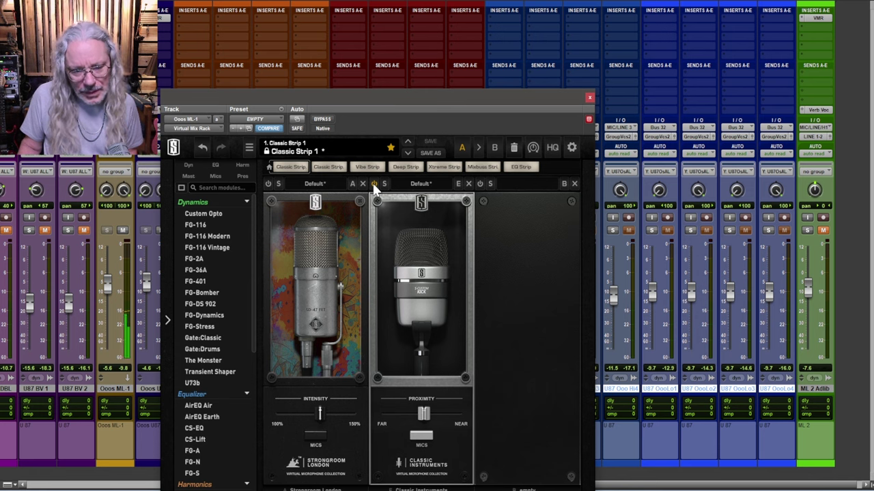
{"action": "left_click", "coordinate": [374, 185]}
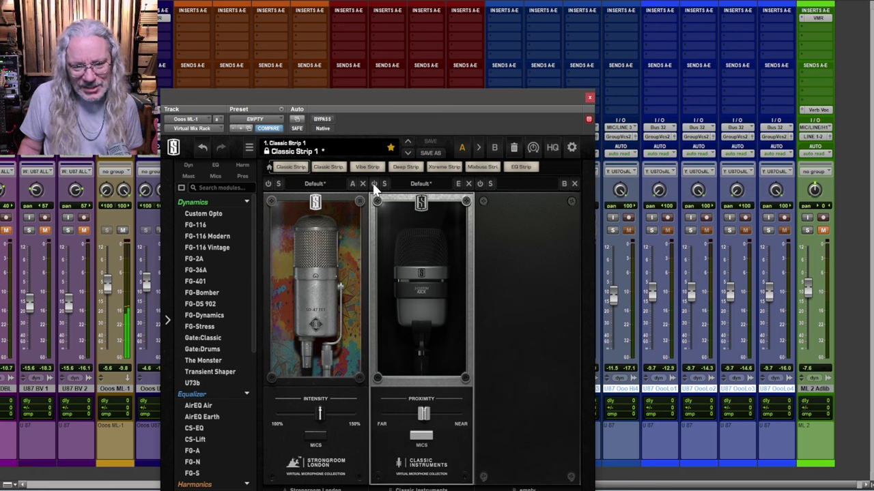
{"action": "left_click", "coordinate": [374, 185]}
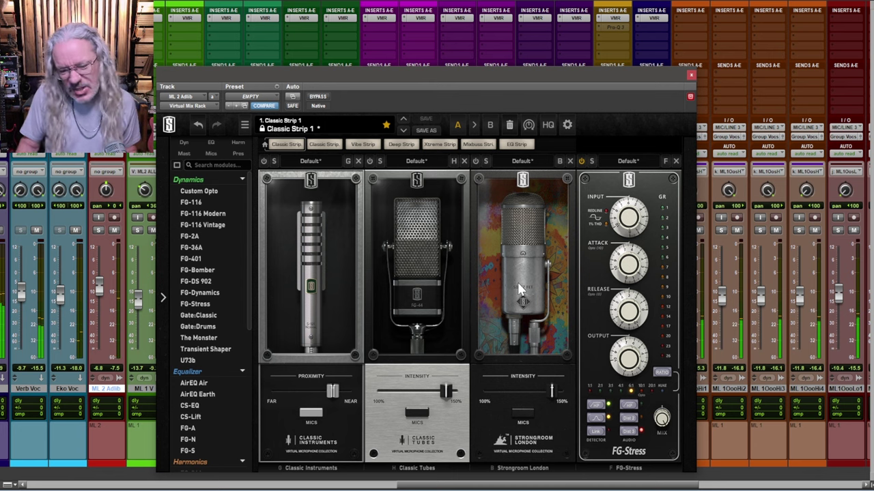
Audition the Strongroom London and Classic Tubes mic models on ML 2 Adlib, leaving both bypassed.
{"action": "left_click", "coordinate": [476, 161]}
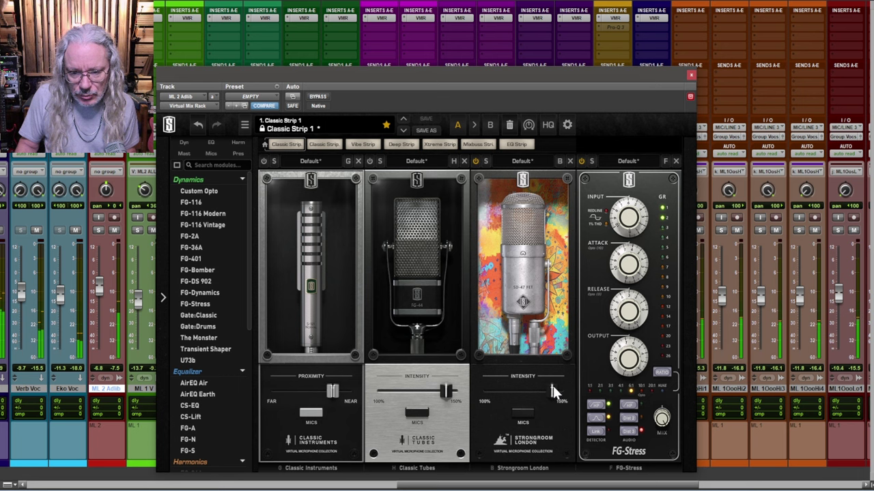
{"action": "left_click", "coordinate": [475, 162]}
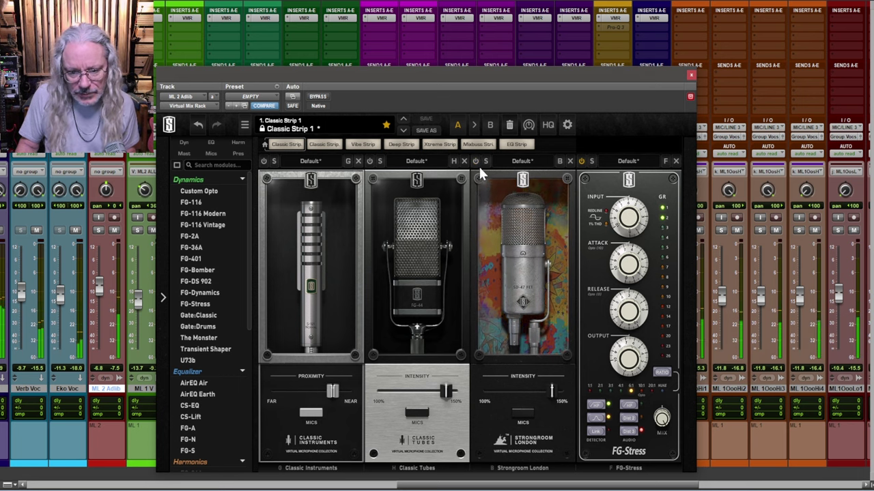
{"action": "left_click", "coordinate": [370, 161]}
{"action": "left_click", "coordinate": [370, 161]}
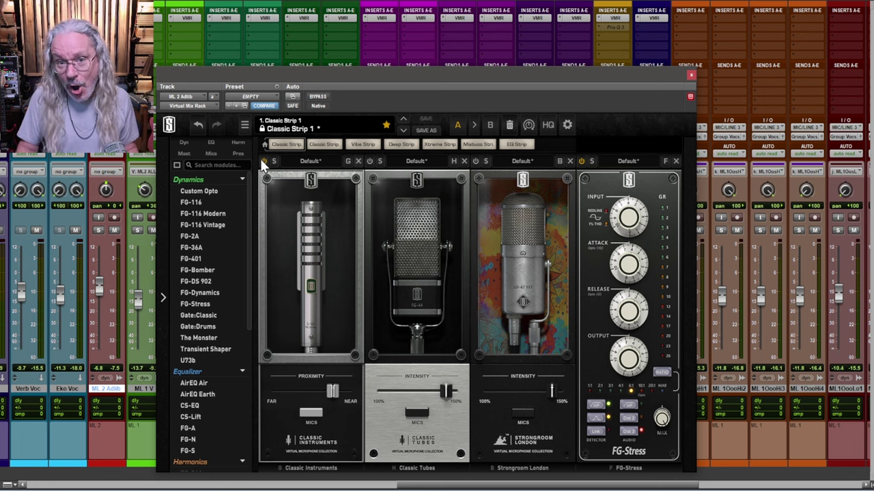
{"action": "scroll", "coordinate": [198, 302], "scroll_direction": "down", "scroll_amount": 5}
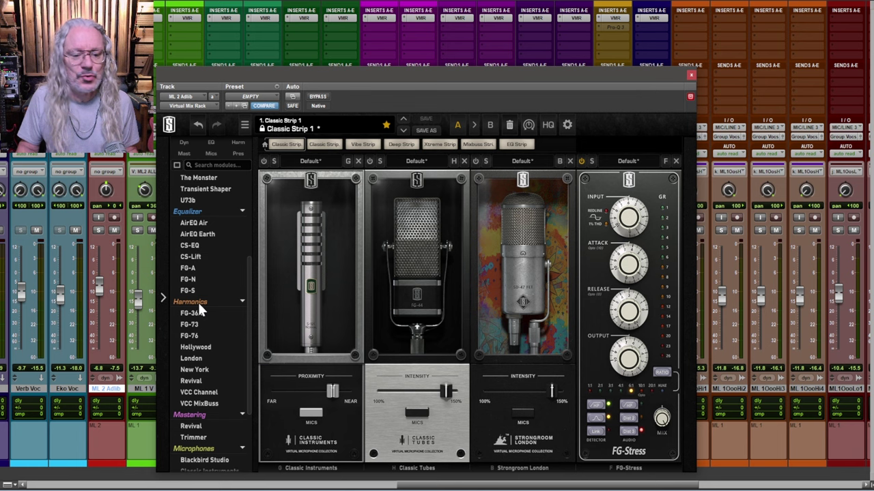
{"action": "scroll", "coordinate": [198, 302], "scroll_direction": "down", "scroll_amount": 2}
Boost the Trimmer to about +8 dB and set Classic Instruments to S-57 Modern with proximity +6.8.
{"action": "left_click_drag", "start_coordinate": [193, 384], "coordinate": [301, 380]}
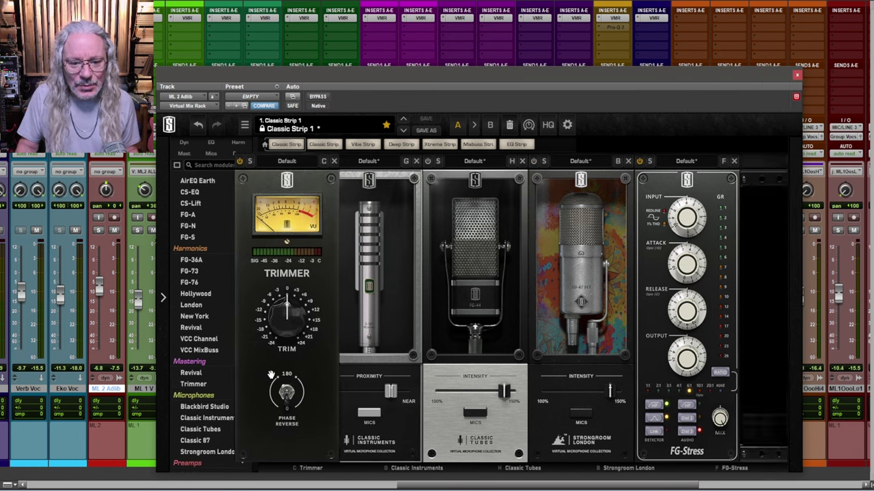
{"action": "left_click_drag", "start_coordinate": [303, 330], "coordinate": [301, 293]}
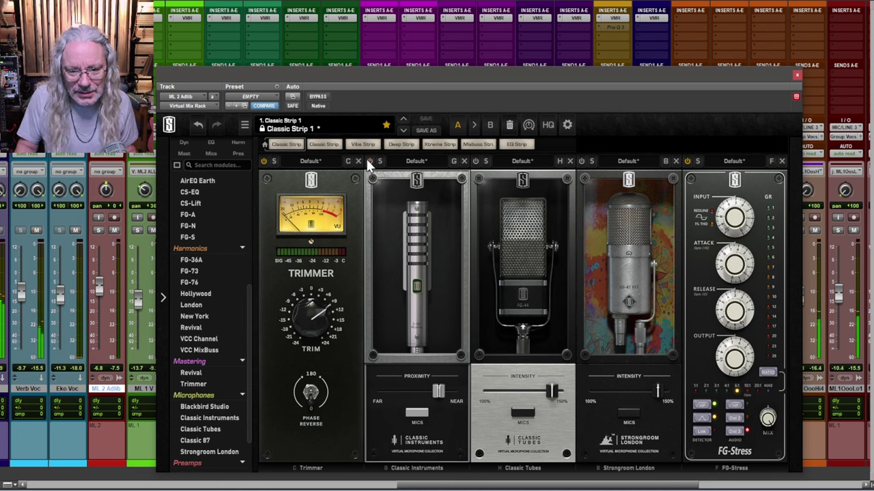
{"action": "left_click", "coordinate": [429, 247]}
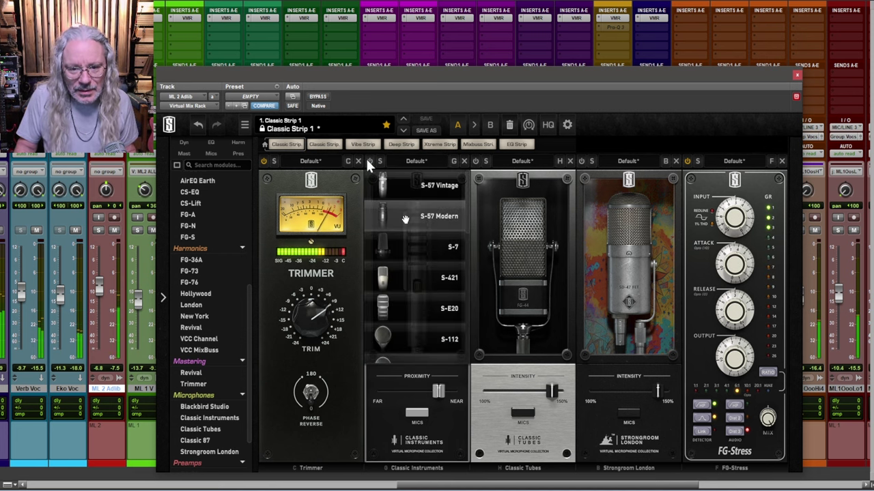
{"action": "left_click", "coordinate": [429, 217]}
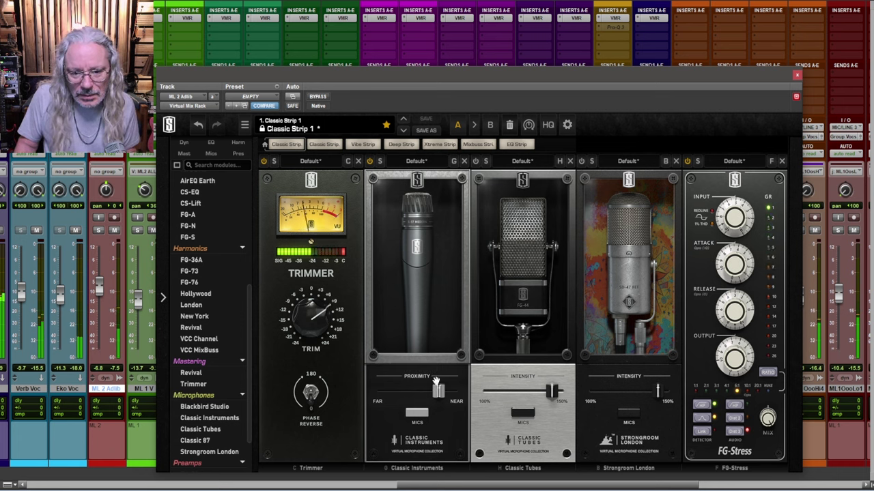
{"action": "left_click_drag", "start_coordinate": [438, 392], "coordinate": [440, 397]}
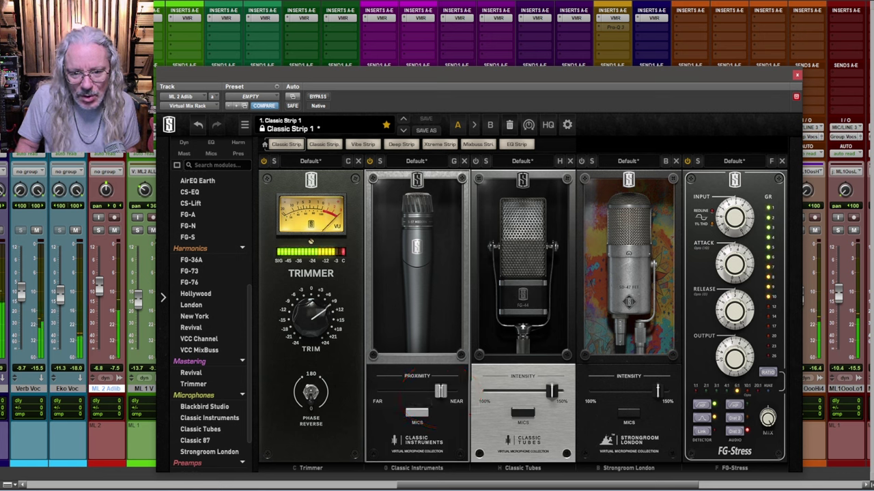
Load S-121 Normal into Classic Instruments and A/B it against the real mic.
{"action": "left_click", "coordinate": [418, 250]}
{"action": "scroll", "coordinate": [419, 251], "scroll_direction": "down", "scroll_amount": 5}
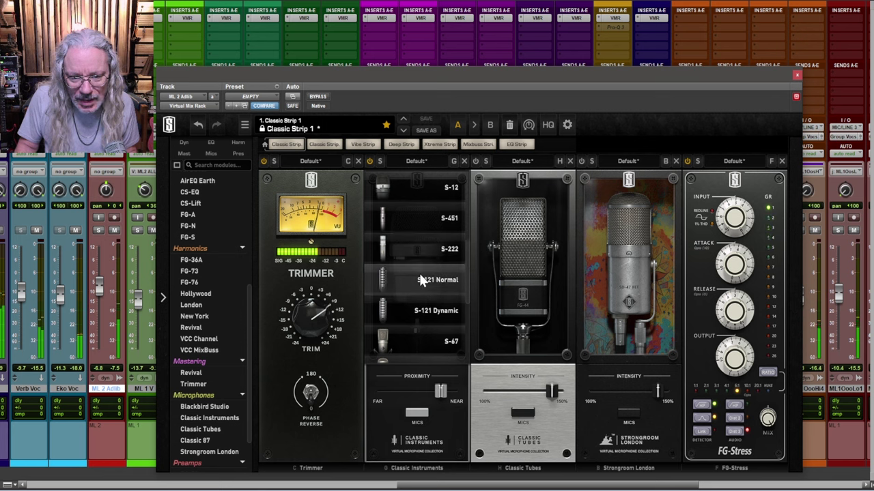
{"action": "left_click", "coordinate": [421, 276]}
{"action": "left_click", "coordinate": [420, 276]}
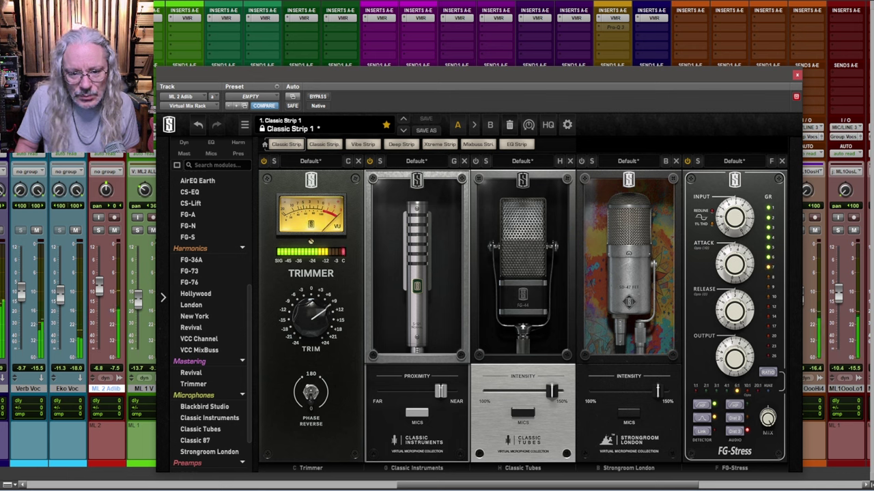
{"action": "left_click", "coordinate": [367, 161]}
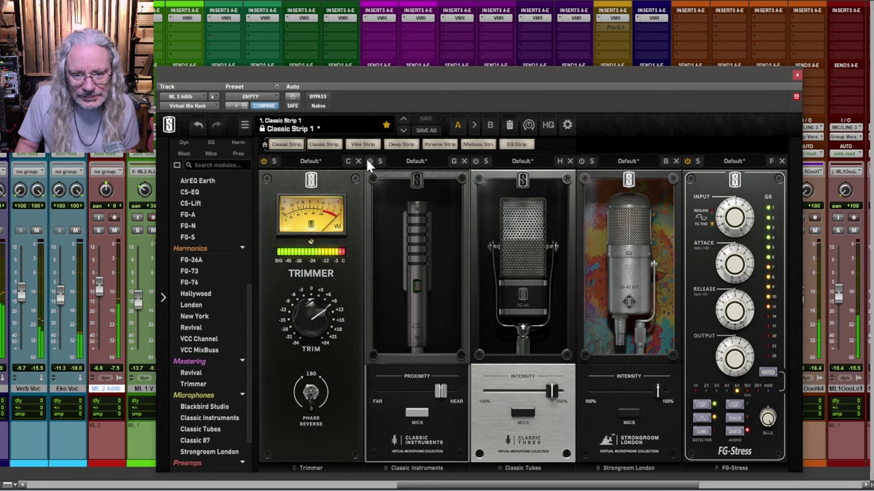
{"action": "left_click", "coordinate": [367, 160]}
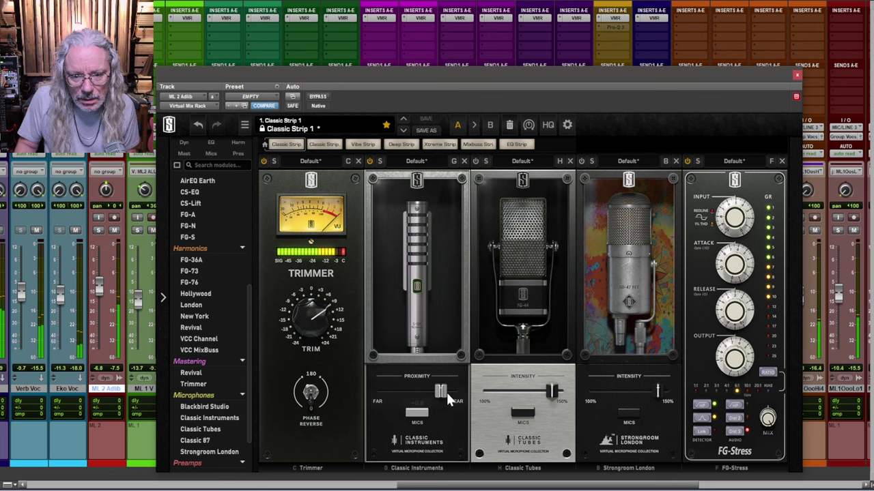
{"action": "left_click", "coordinate": [369, 161]}
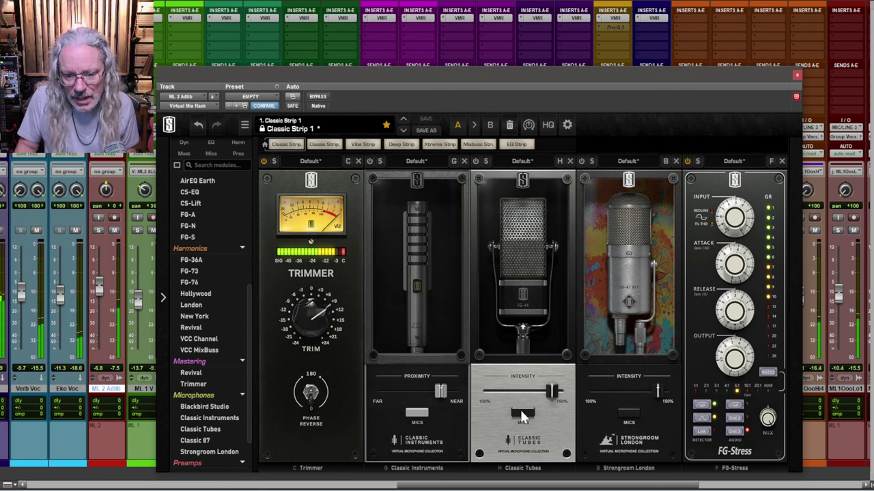
Load the FG-44 mic into Classic Tubes and A/B it against the real mic.
{"action": "left_click", "coordinate": [520, 409]}
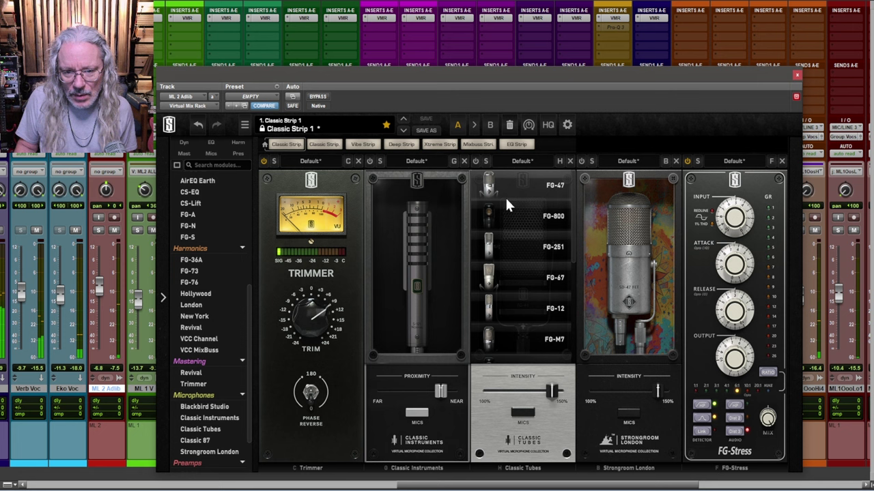
{"action": "scroll", "coordinate": [518, 309], "scroll_direction": "down", "scroll_amount": 2}
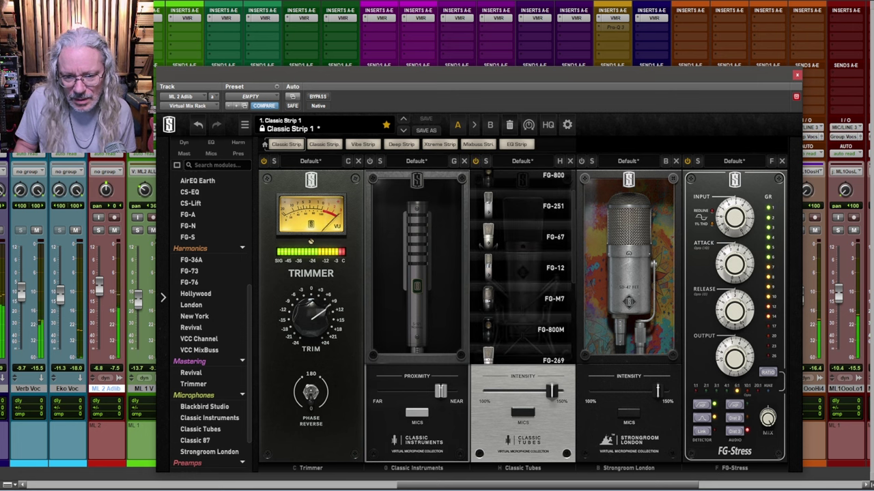
{"action": "left_click", "coordinate": [518, 309]}
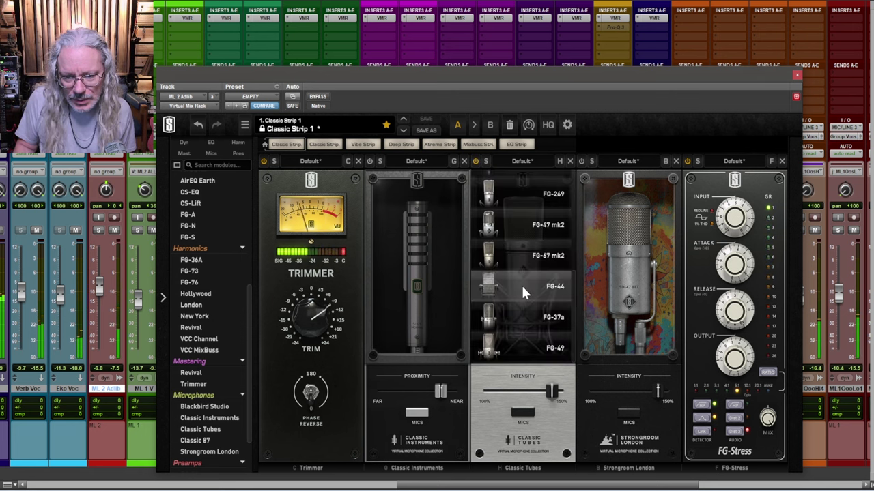
{"action": "left_click", "coordinate": [522, 288]}
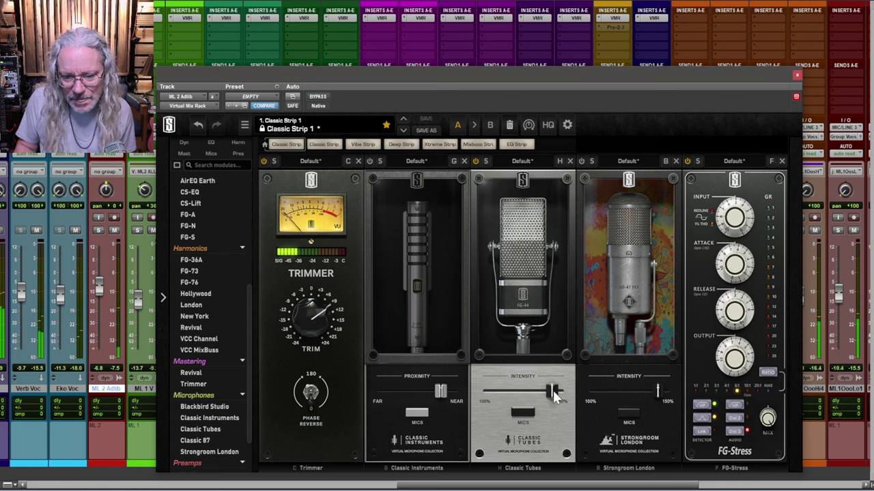
{"action": "mouse_move", "coordinate": [554, 397]}
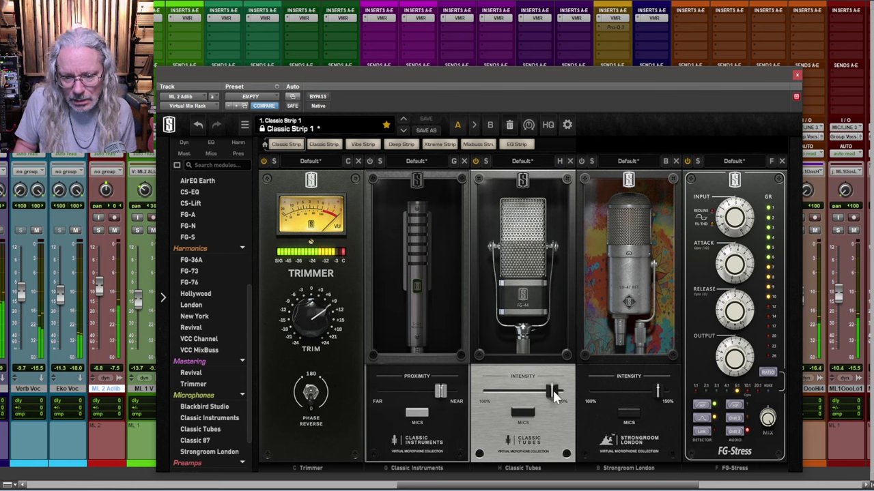
{"action": "left_click", "coordinate": [475, 161]}
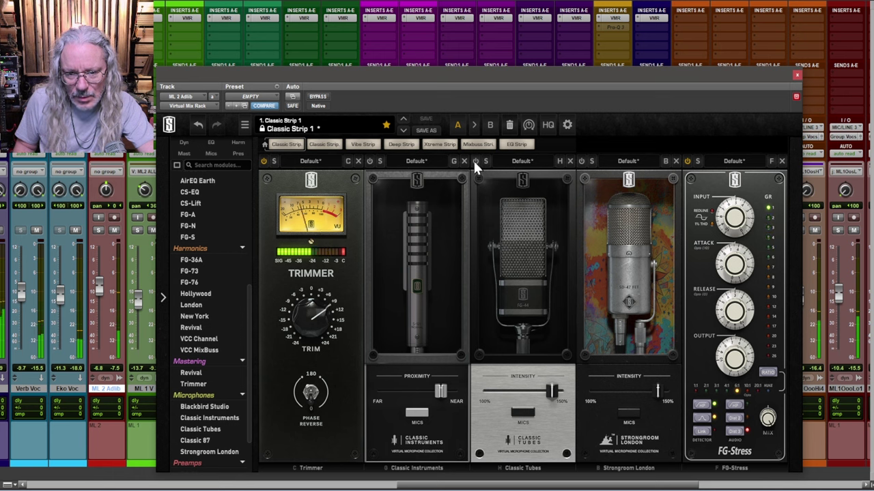
{"action": "left_click", "coordinate": [475, 161]}
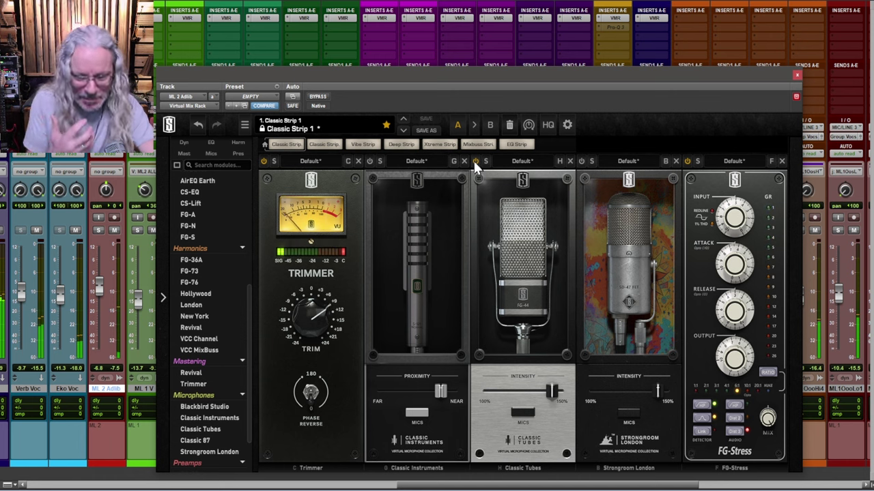
Bypass Classic Tubes and switch on the Strongroom London mic model instead.
{"action": "left_click", "coordinate": [476, 162]}
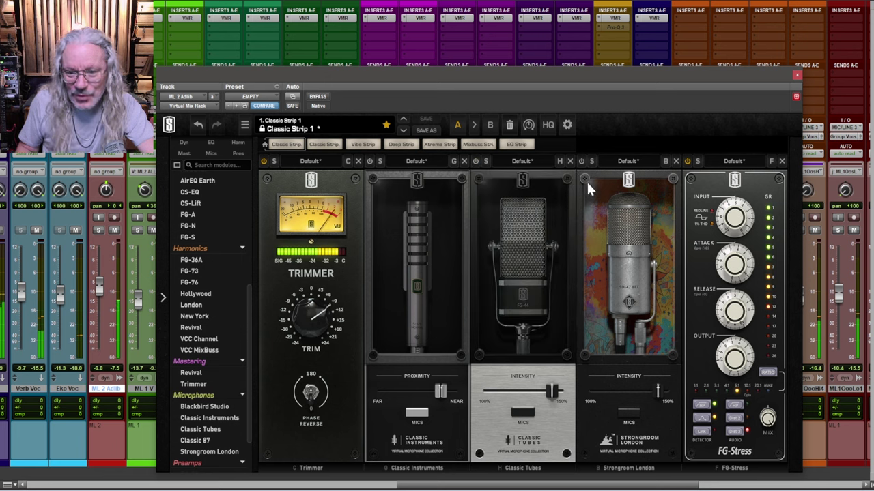
{"action": "left_click", "coordinate": [580, 161]}
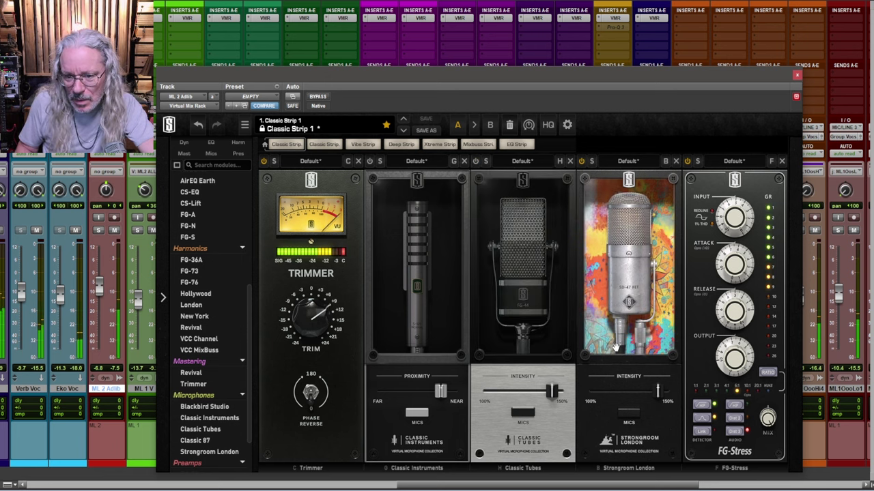
{"action": "mouse_move", "coordinate": [659, 394]}
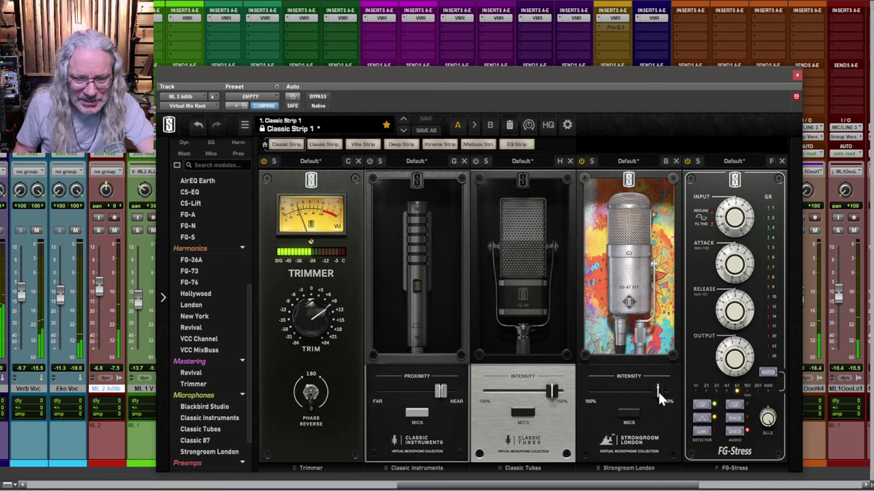
{"action": "mouse_move", "coordinate": [739, 231]}
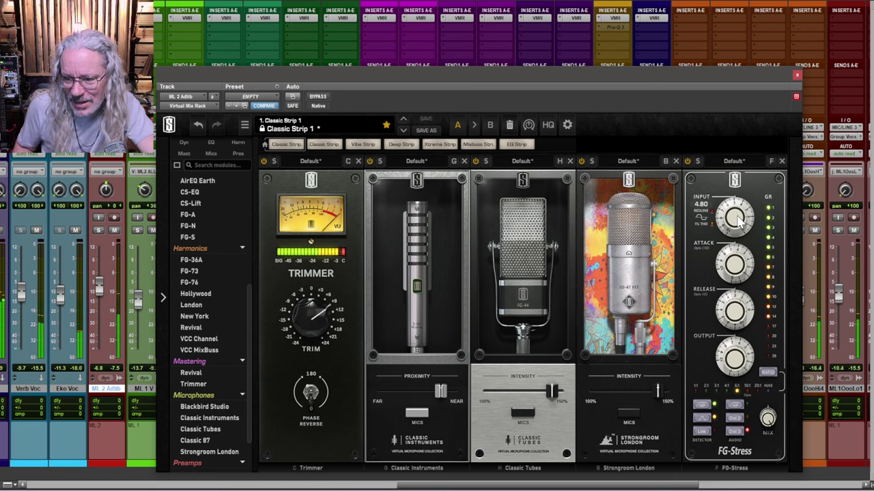
Set the FG-Stress input to 4.40 and pull the ML 2 Adlib fader slightly down.
{"action": "left_click_drag", "start_coordinate": [739, 218], "coordinate": [738, 232]}
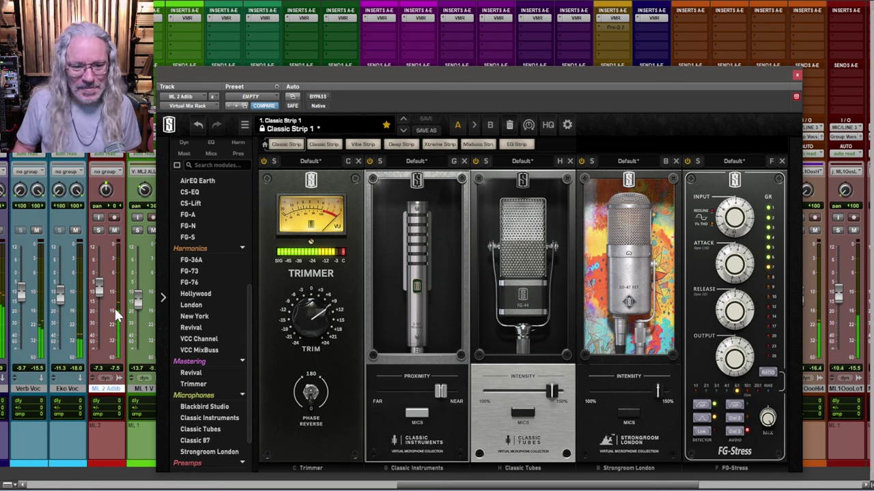
{"action": "left_click_drag", "start_coordinate": [101, 295], "coordinate": [97, 299]}
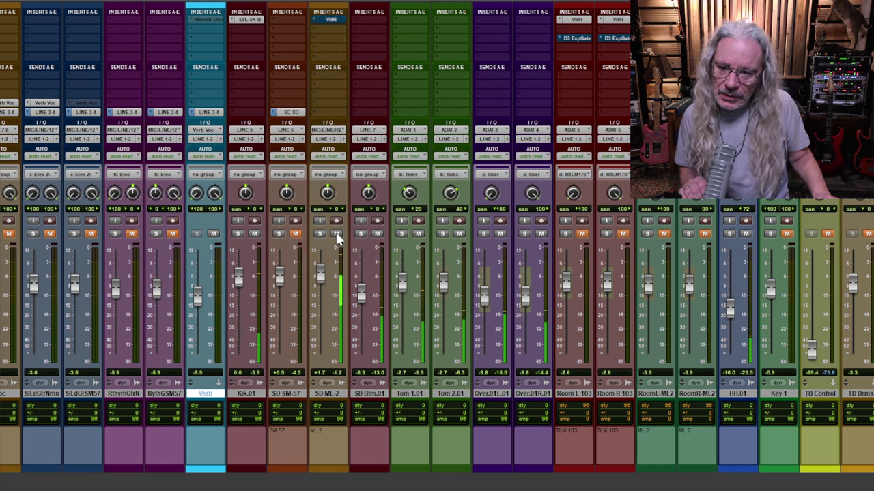
Solo SD SM-57, switch solo to SD ML-2, and open SD ML-2's Virtual Mix Rack.
{"action": "left_click", "coordinate": [279, 234]}
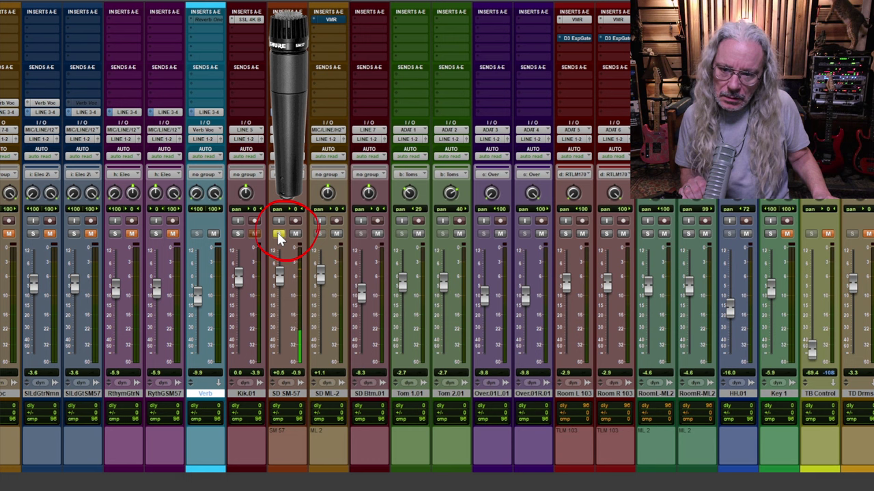
{"action": "left_click", "coordinate": [278, 234]}
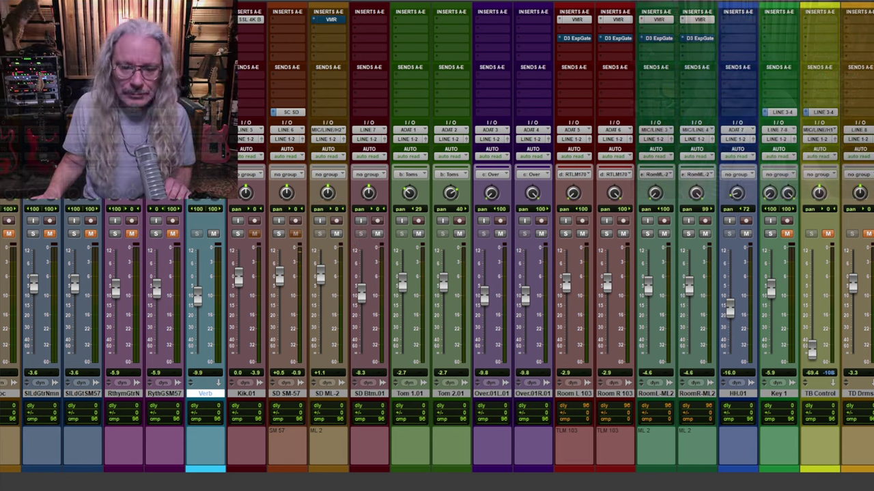
{"action": "left_click", "coordinate": [330, 19]}
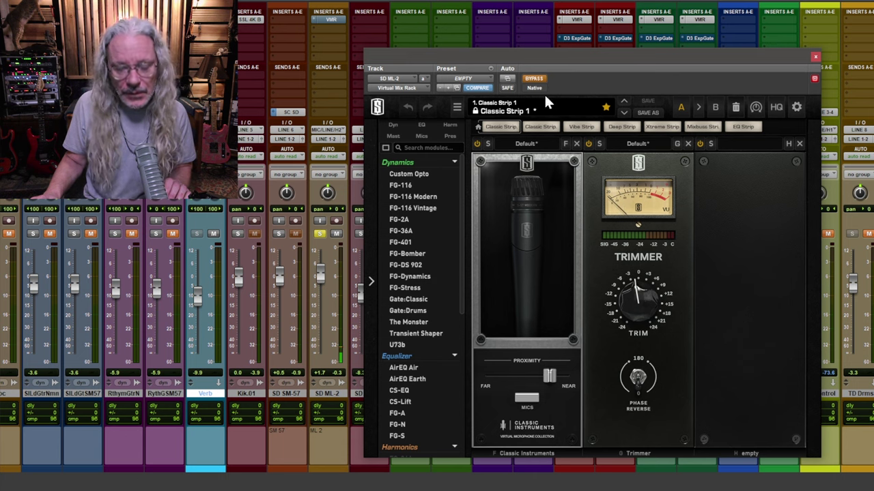
Un-bypass the SD ML-2 rack, compare solos of SD SM-57 and SD ML-2, and A/B Classic Instruments.
{"action": "left_click", "coordinate": [533, 79]}
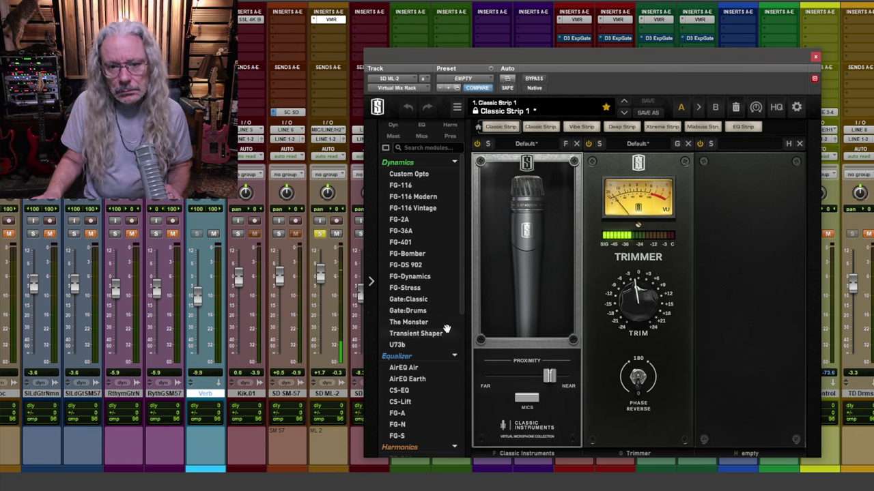
{"action": "left_click", "coordinate": [279, 234]}
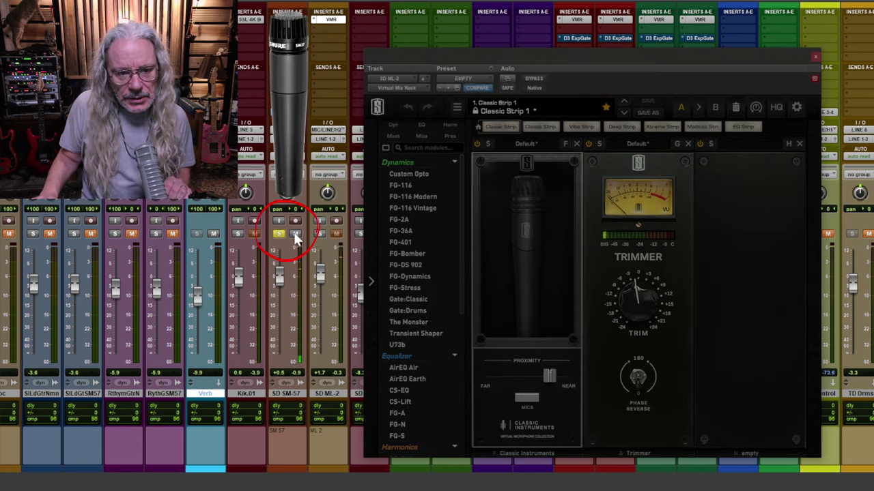
{"action": "left_click", "coordinate": [320, 233]}
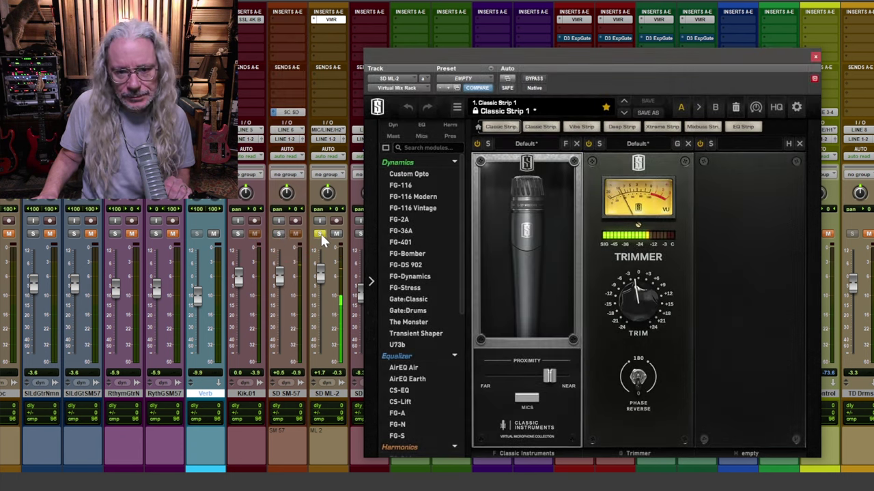
{"action": "left_click", "coordinate": [478, 144]}
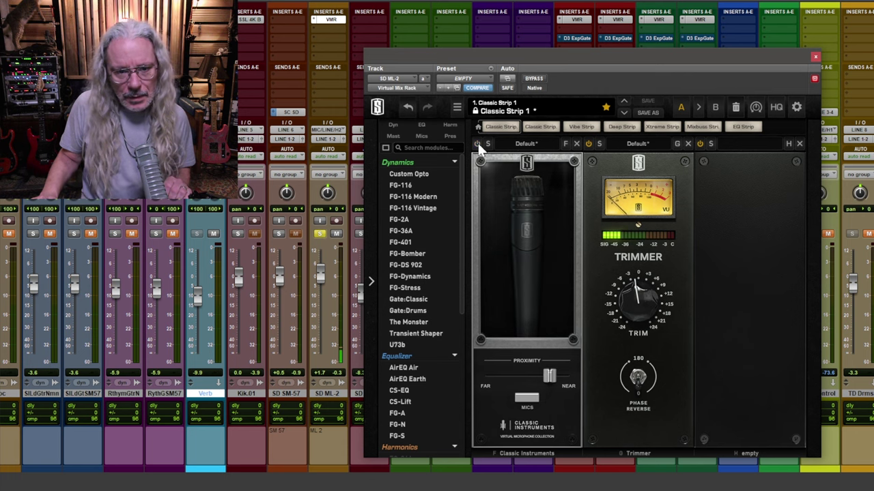
{"action": "left_click", "coordinate": [478, 144]}
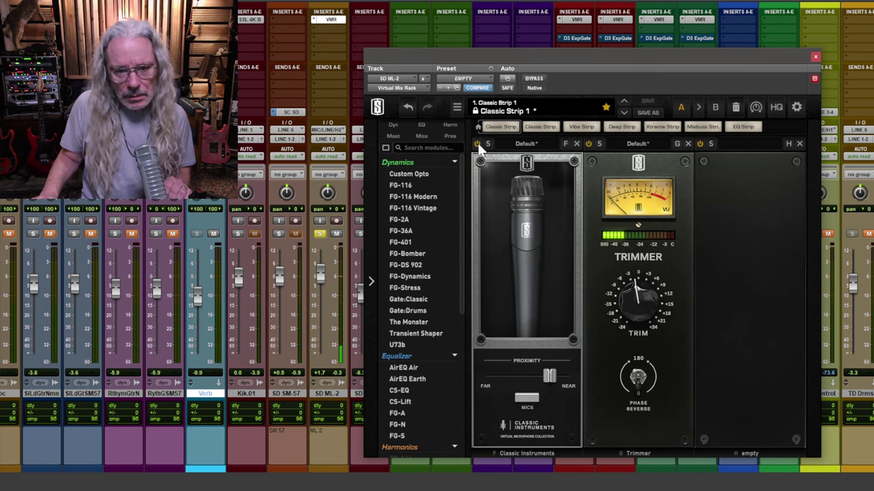
Try the S-7, S-421, S-E20, S-112 and S-121 Normal mic models in Classic Instruments.
{"action": "left_click", "coordinate": [535, 396]}
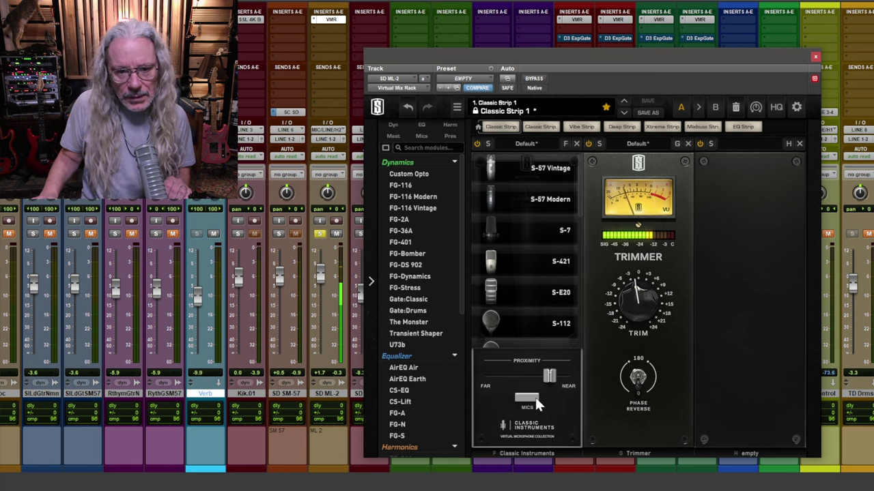
{"action": "left_click", "coordinate": [518, 231]}
{"action": "left_click", "coordinate": [521, 253]}
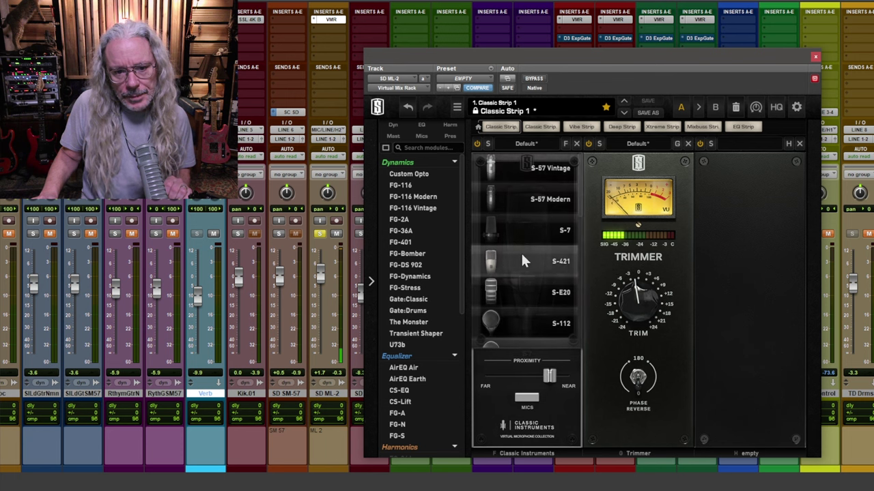
{"action": "left_click", "coordinate": [521, 254]}
{"action": "left_click", "coordinate": [521, 251]}
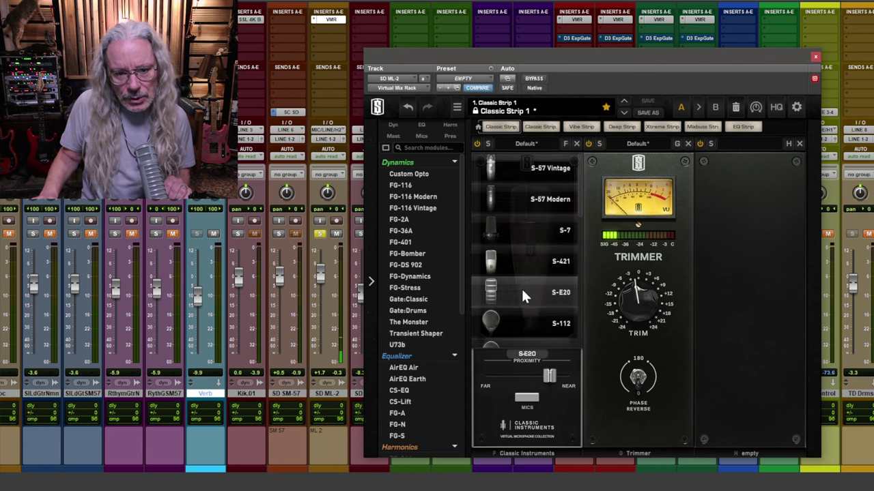
{"action": "left_click", "coordinate": [520, 287]}
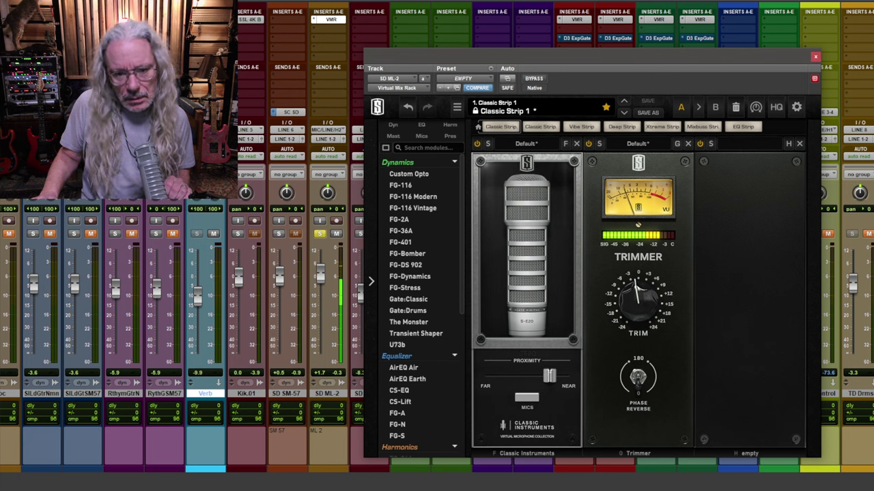
{"action": "left_click", "coordinate": [517, 263]}
{"action": "left_click", "coordinate": [518, 266]}
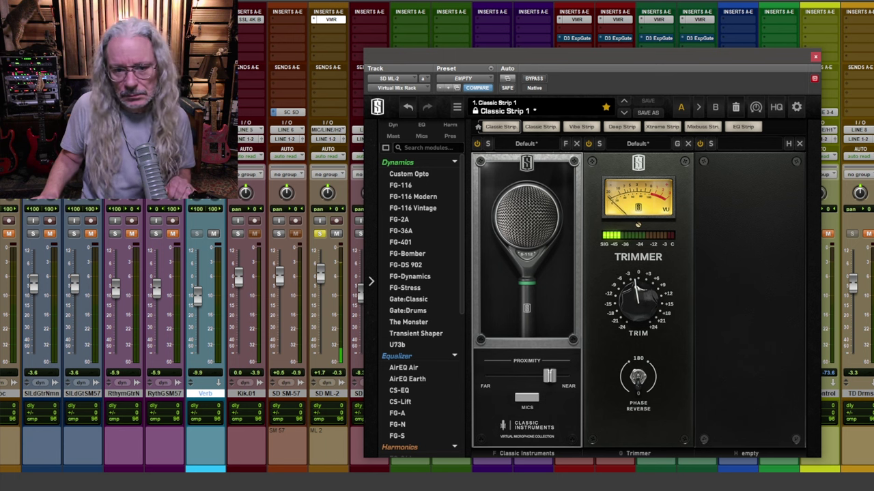
{"action": "left_click", "coordinate": [523, 283]}
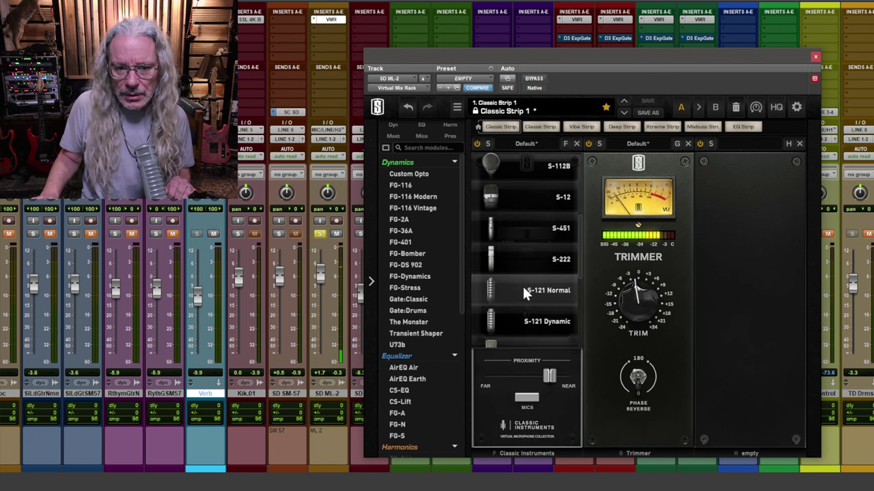
{"action": "left_click", "coordinate": [523, 290]}
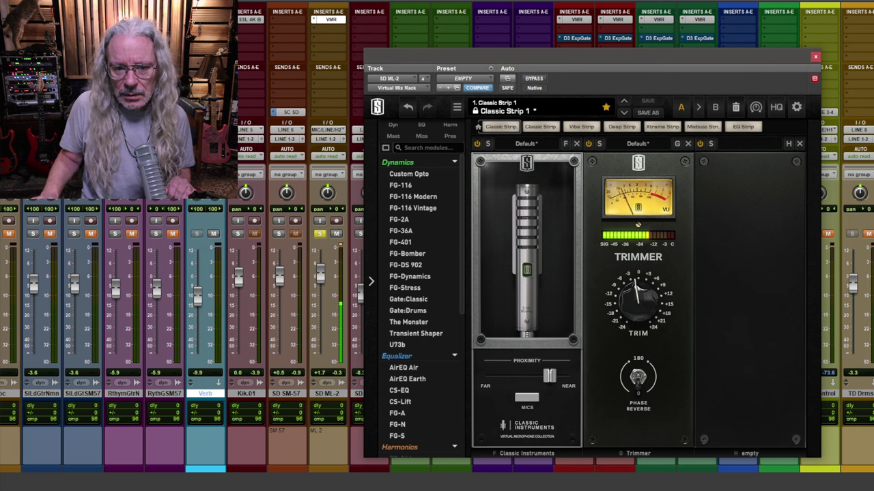
A/B the S-121 Normal and S-121 Dynamic models, then settle on S-Custom Snare.
{"action": "left_click", "coordinate": [476, 144]}
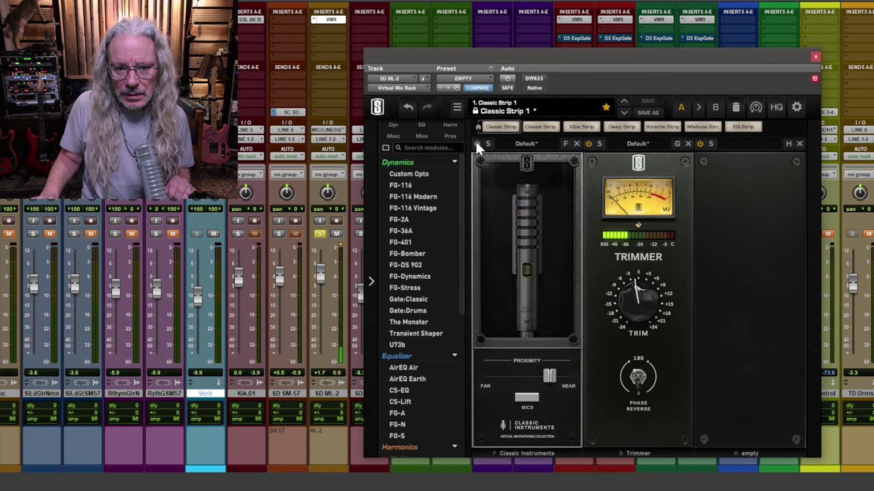
{"action": "left_click", "coordinate": [477, 143]}
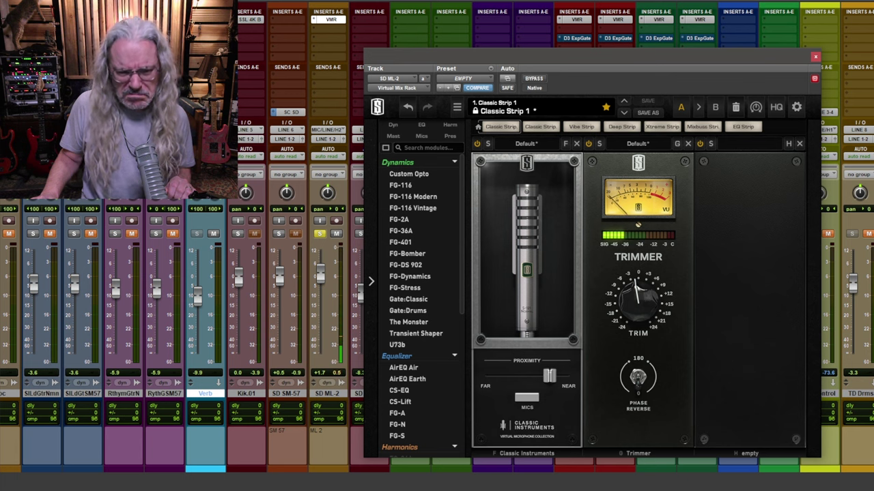
{"action": "left_click", "coordinate": [528, 293]}
{"action": "left_click", "coordinate": [529, 295]}
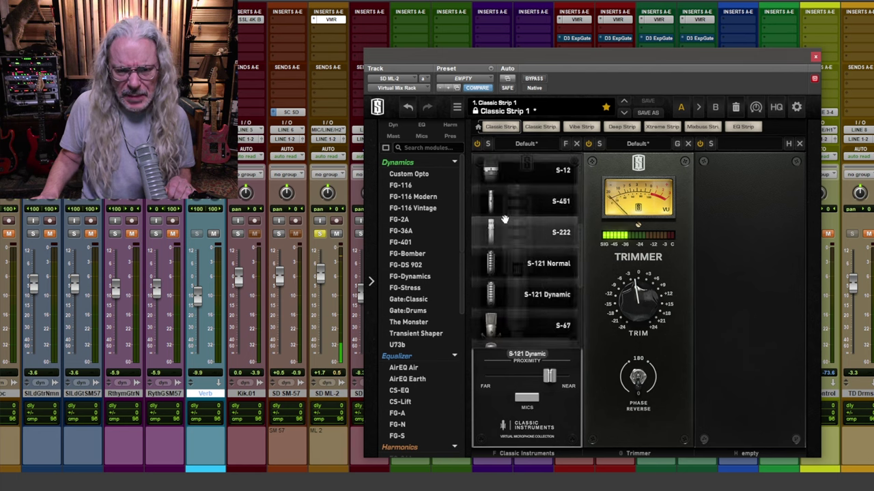
{"action": "left_click", "coordinate": [476, 143]}
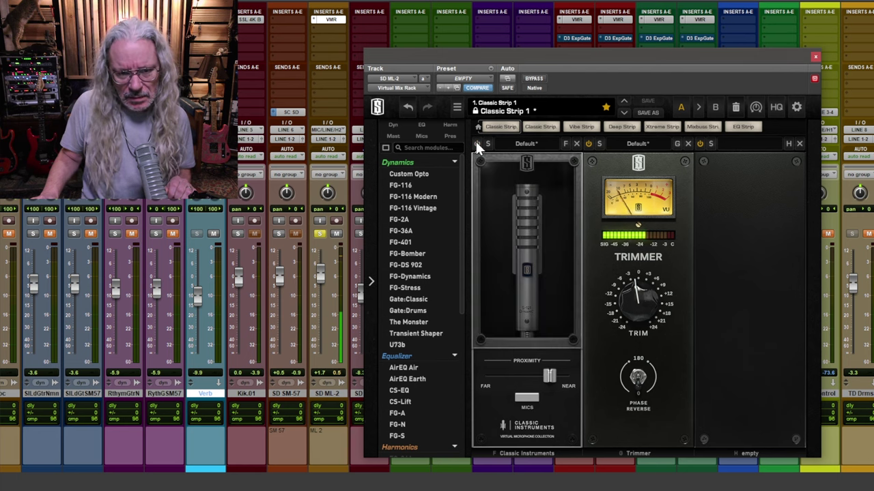
{"action": "left_click", "coordinate": [477, 144]}
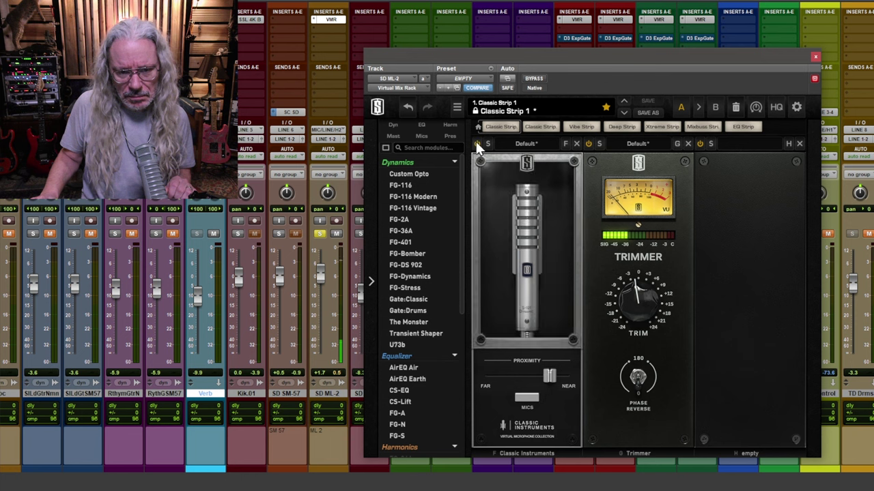
{"action": "left_click", "coordinate": [527, 301]}
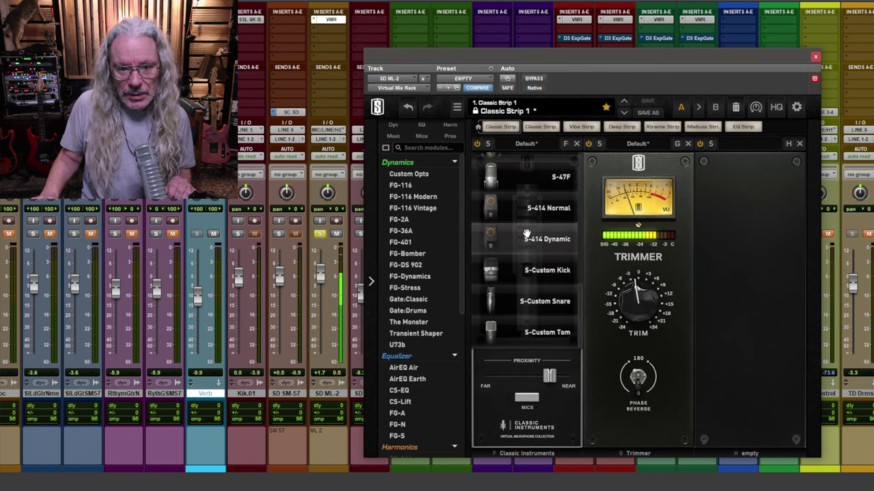
{"action": "left_click", "coordinate": [527, 310]}
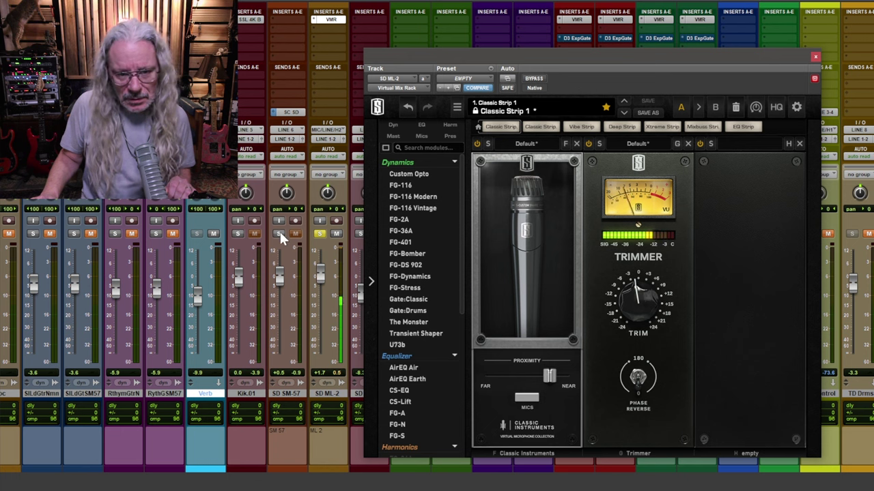
Compare SD SM-57 and SD ML-2 in solo, ending on SD ML-2, then bypass the whole rack.
{"action": "left_click", "coordinate": [280, 235]}
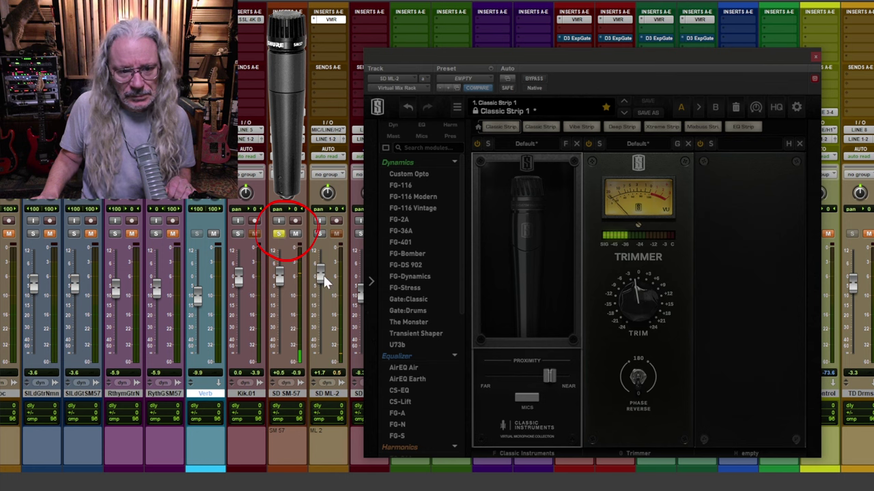
{"action": "left_click", "coordinate": [320, 234]}
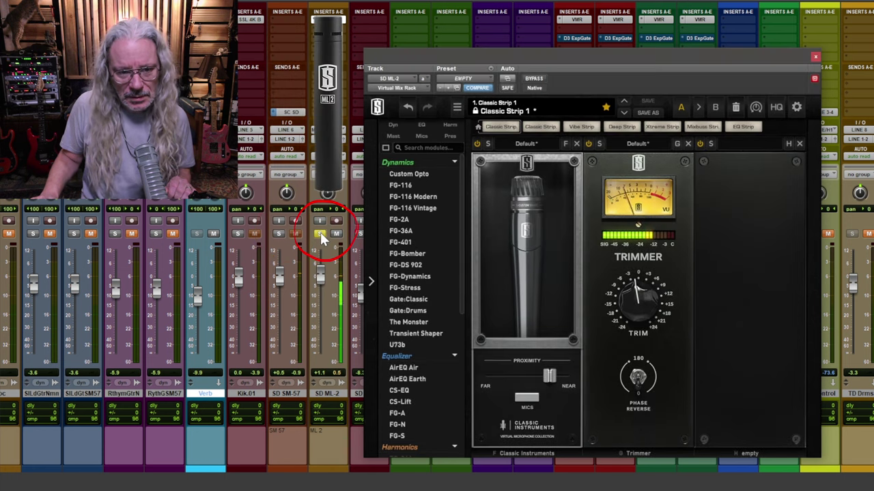
{"action": "left_click", "coordinate": [280, 233]}
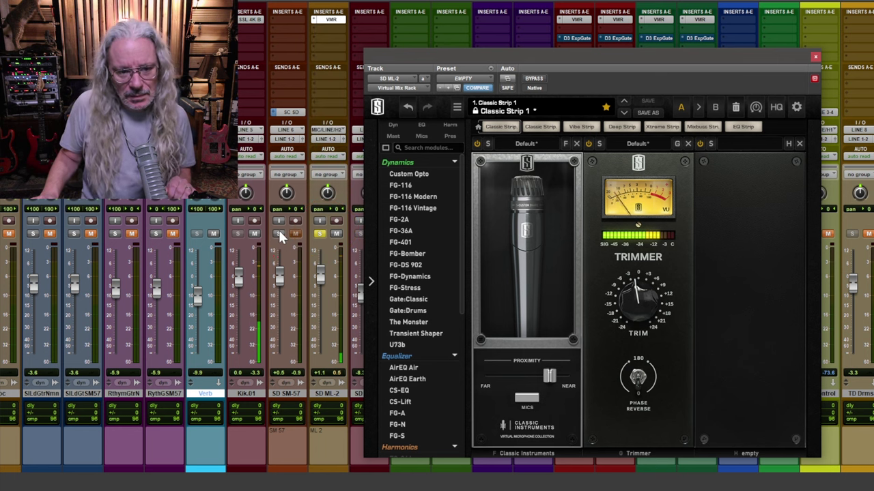
{"action": "left_click", "coordinate": [280, 234]}
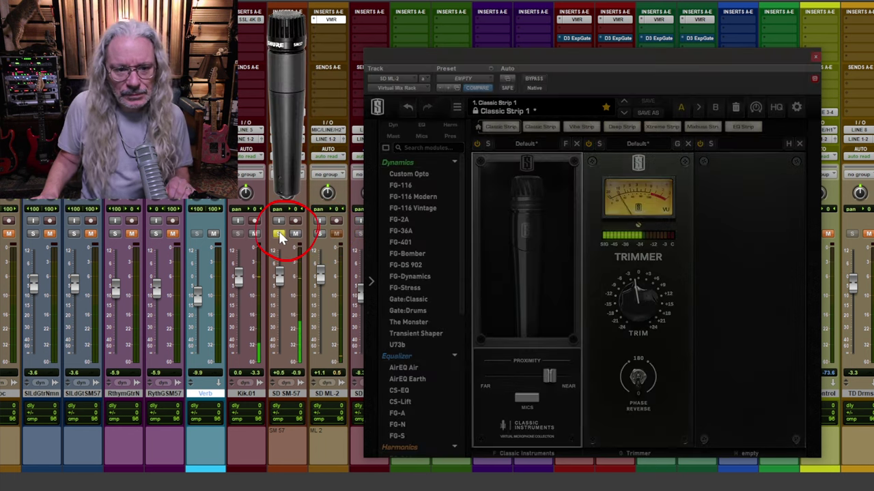
{"action": "left_click", "coordinate": [321, 234]}
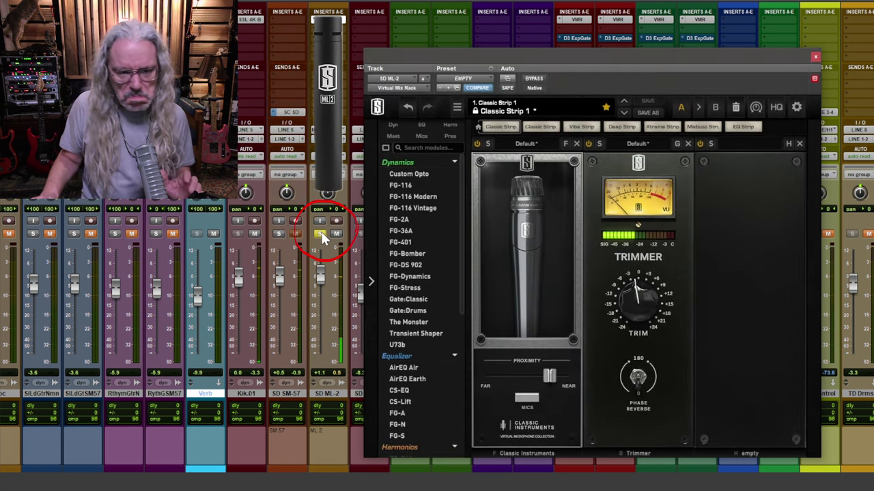
{"action": "left_click", "coordinate": [535, 79]}
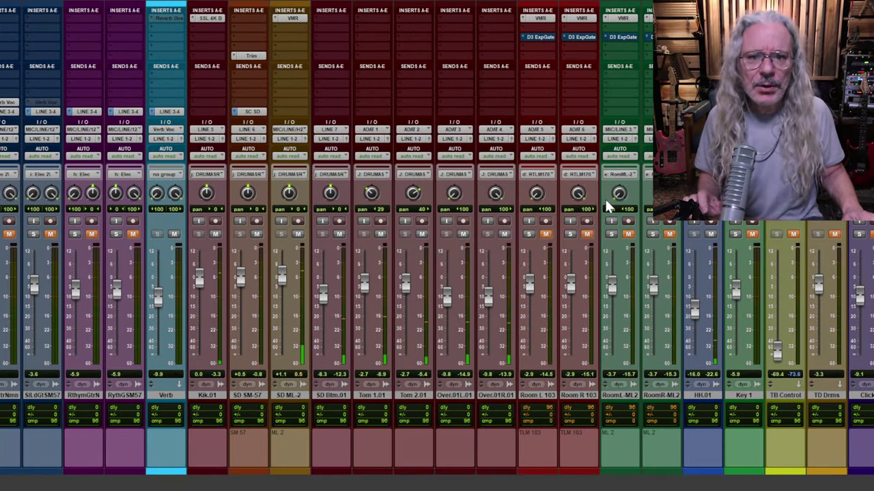
Unmute and solo Room L/R 103, then solo RoomL-ML2 and RoomR-ML2 and show RoomL-ML2's rack.
{"action": "left_click", "coordinate": [586, 234]}
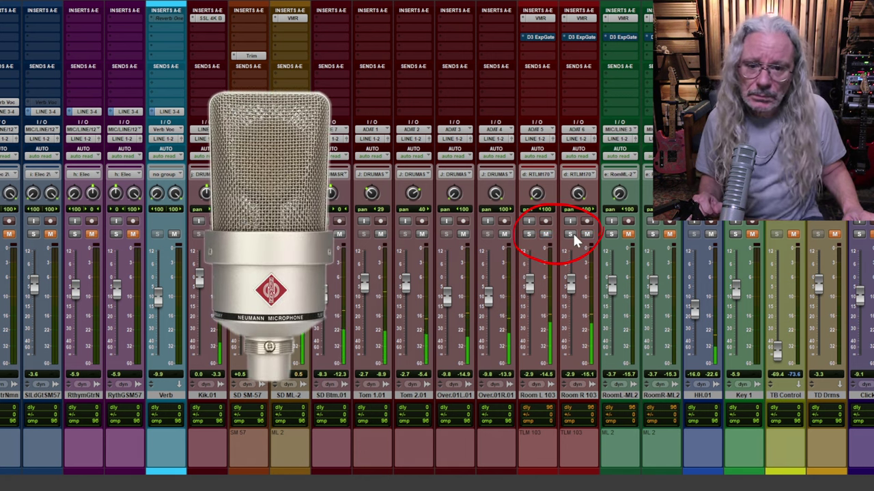
{"action": "left_click", "coordinate": [572, 233]}
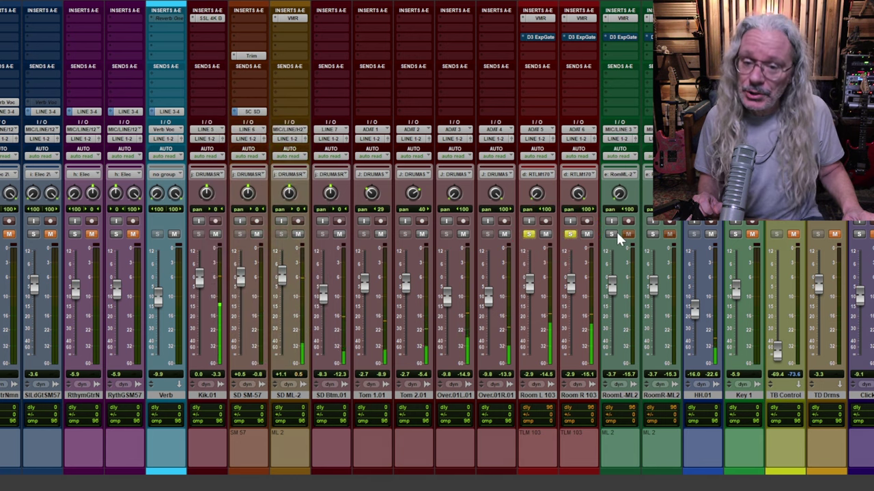
{"action": "left_click", "coordinate": [615, 234]}
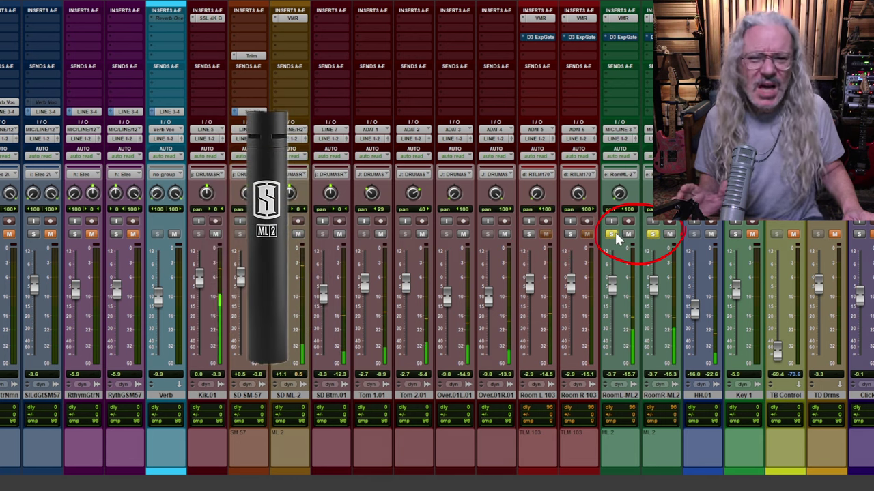
{"action": "left_click", "coordinate": [625, 18]}
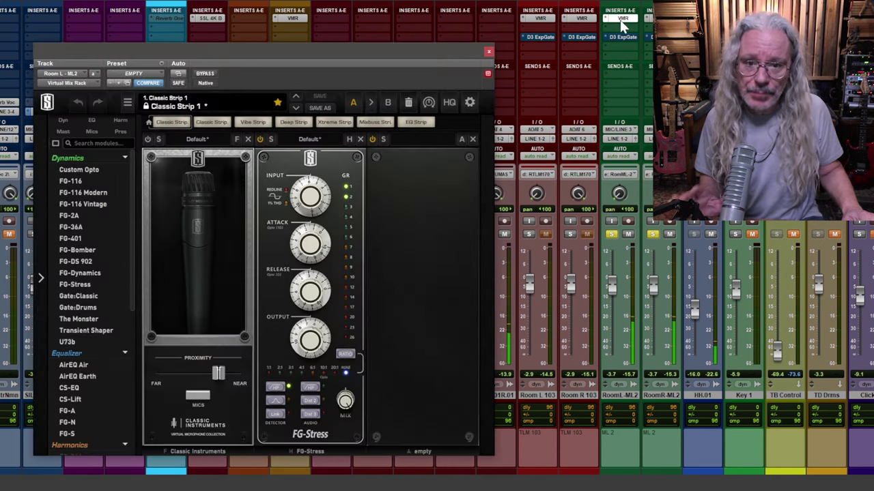
On the RoomL-ML2 rack, try the S-421, S-222 and S-121 Normal mic models.
{"action": "left_click", "coordinate": [578, 20]}
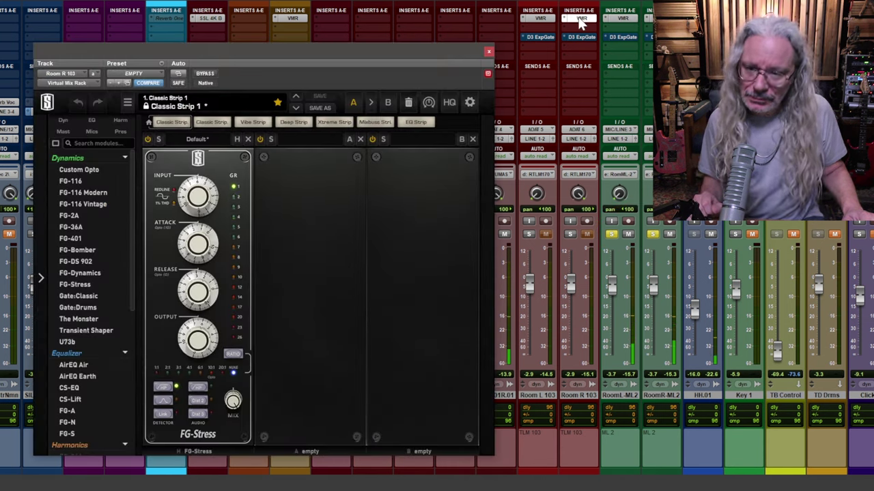
{"action": "left_click", "coordinate": [623, 19]}
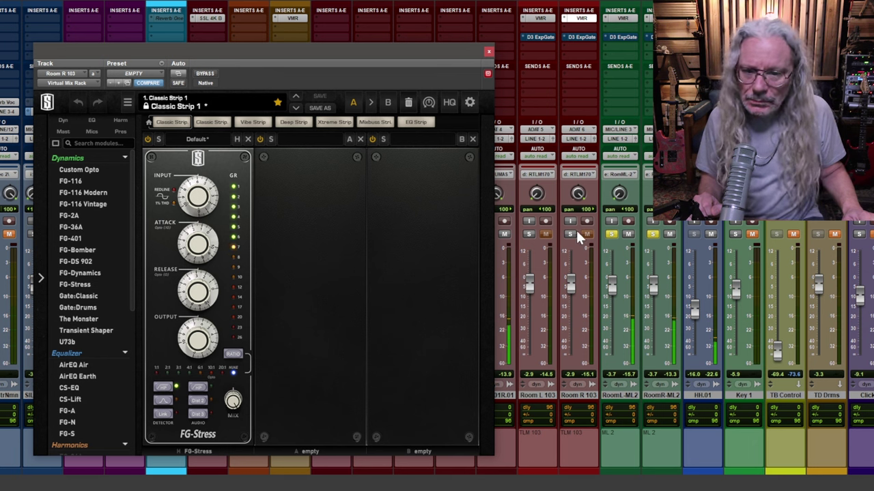
{"action": "left_click", "coordinate": [624, 18]}
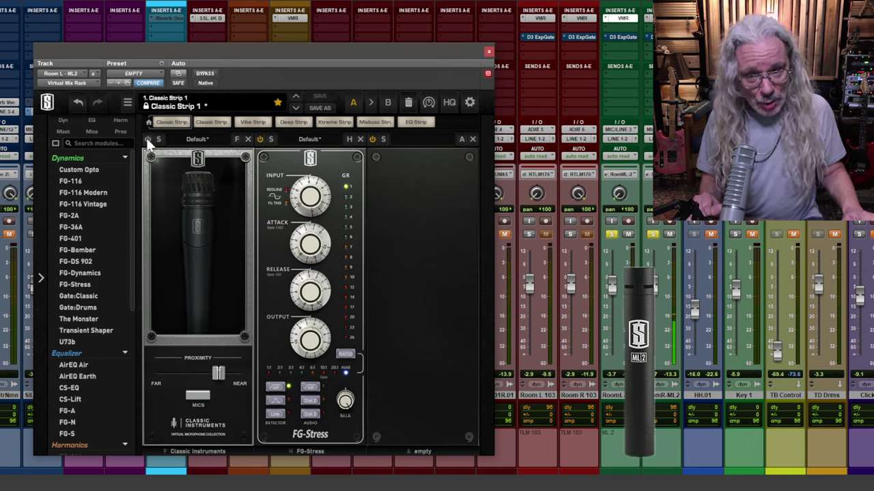
{"action": "left_click", "coordinate": [183, 217]}
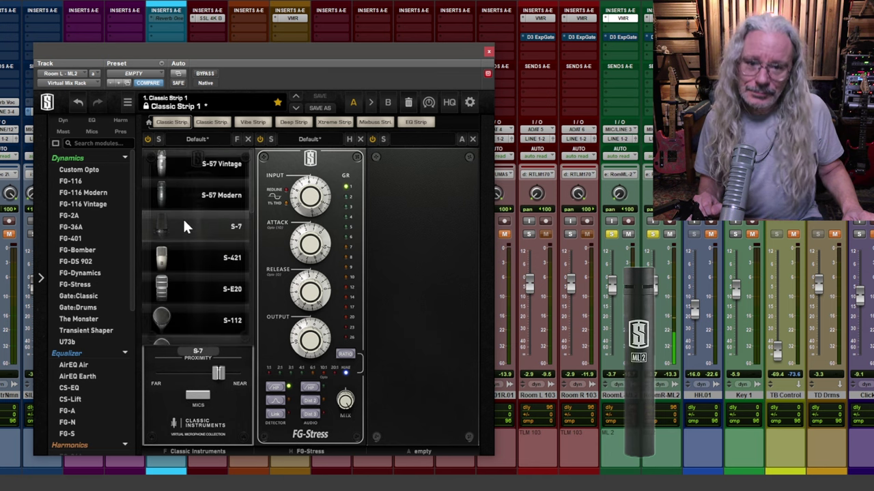
{"action": "left_click", "coordinate": [185, 252]}
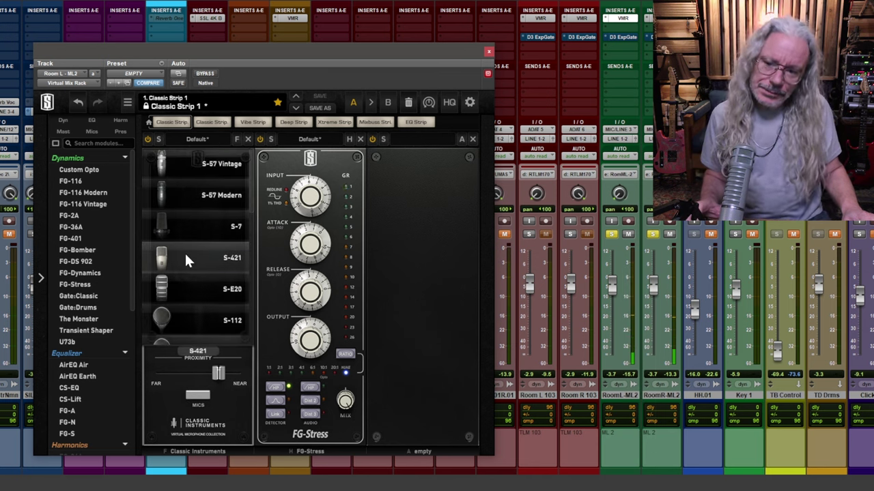
{"action": "left_click", "coordinate": [202, 273]}
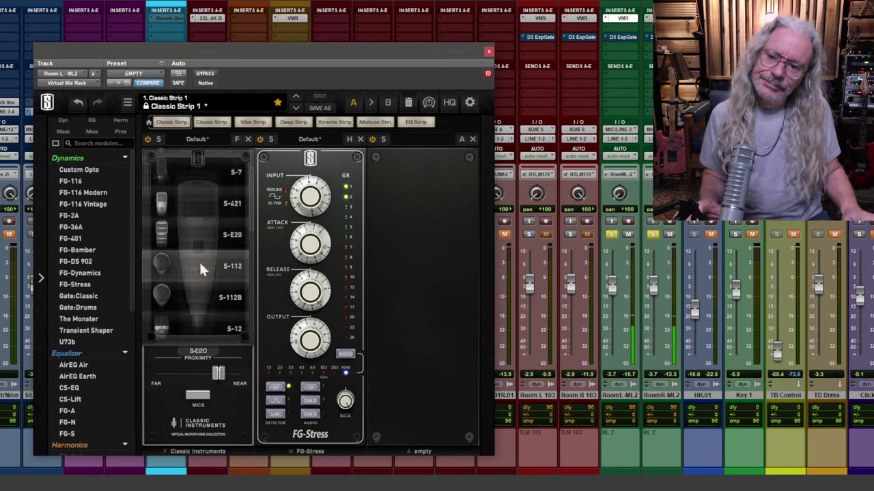
{"action": "left_click", "coordinate": [202, 279]}
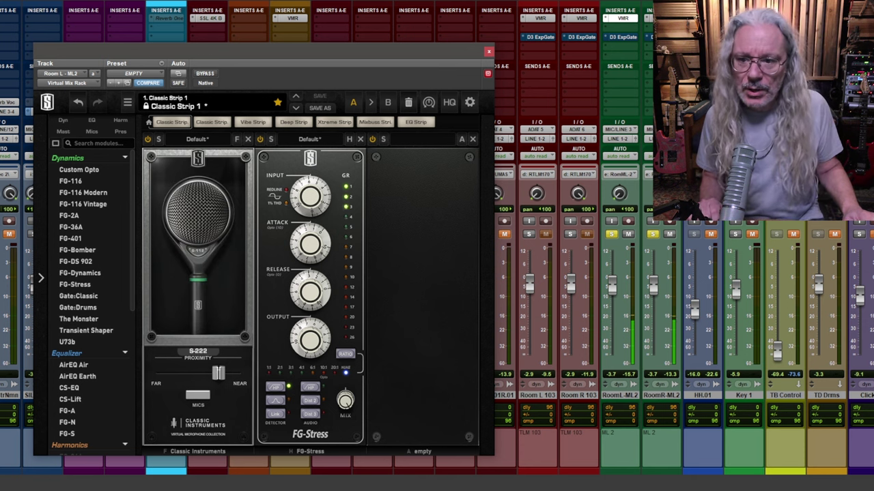
{"action": "left_click", "coordinate": [209, 277]}
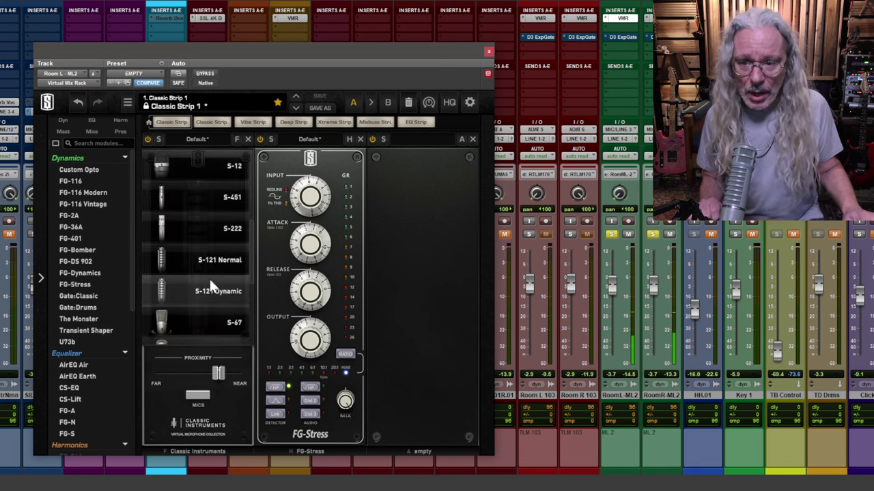
{"action": "left_click", "coordinate": [189, 252]}
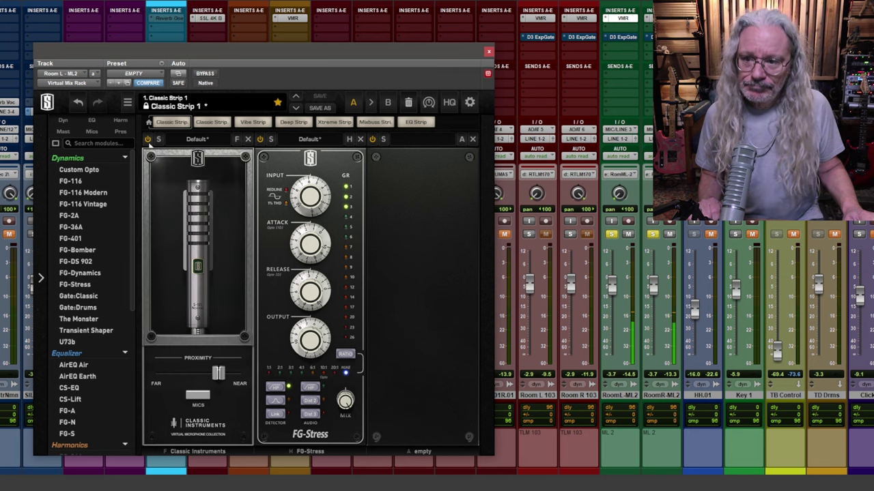
A/B the mic model, switch to S-121 Dynamic, unmute HH.01, and A/B again.
{"action": "left_click", "coordinate": [148, 139]}
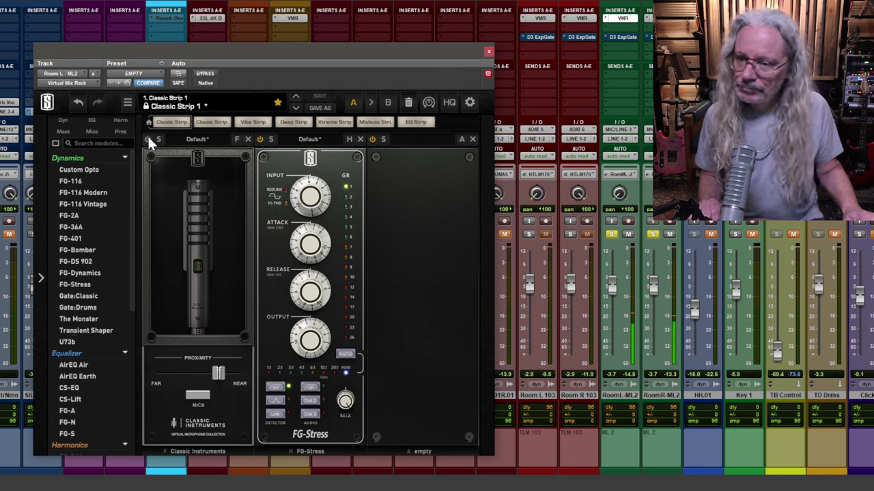
{"action": "left_click", "coordinate": [148, 140]}
{"action": "left_click", "coordinate": [197, 232]}
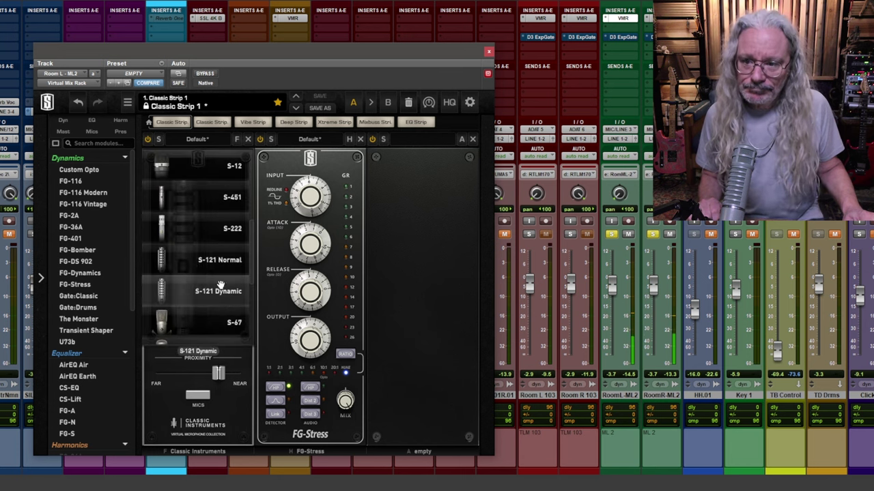
{"action": "left_click", "coordinate": [205, 292]}
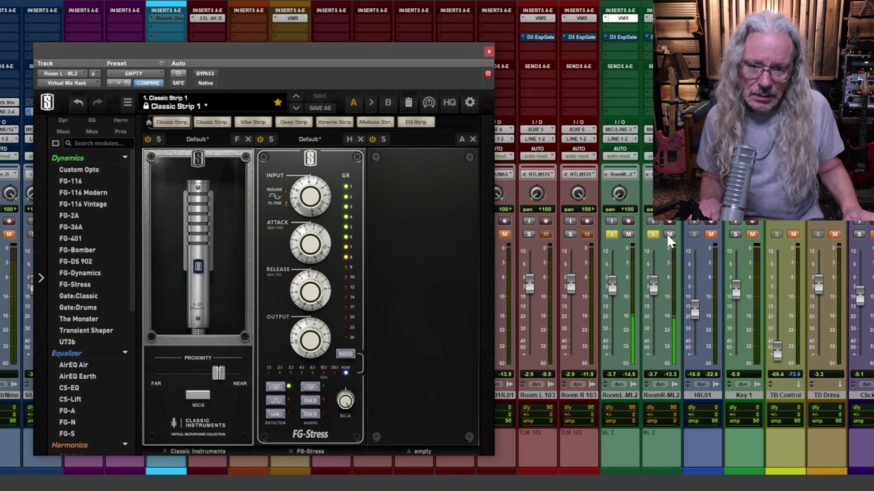
{"action": "left_click", "coordinate": [710, 236]}
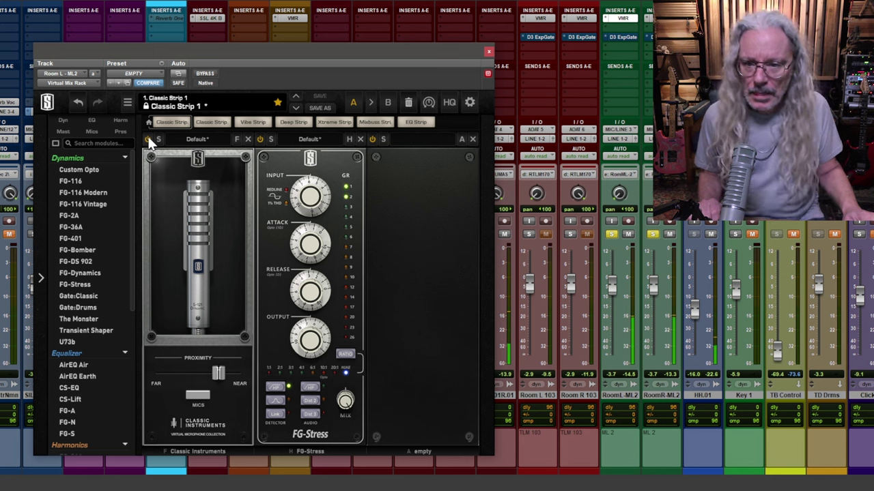
{"action": "left_click", "coordinate": [147, 139]}
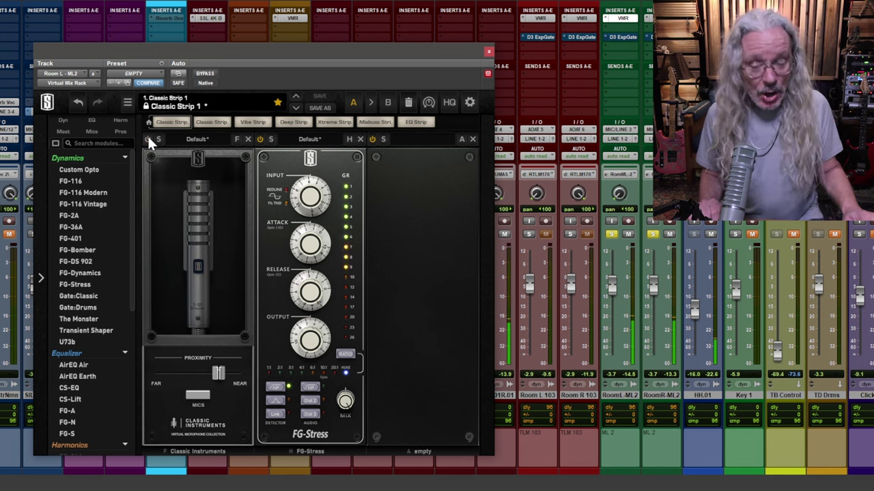
{"action": "left_click", "coordinate": [147, 140]}
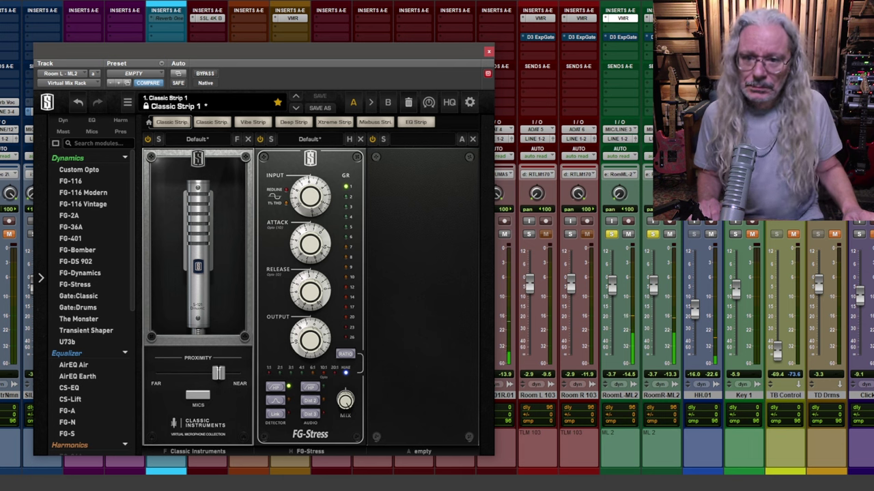
Solo the Room L/R 103 pair, then switch solo back to the ML2 room tracks.
{"action": "left_click", "coordinate": [570, 234]}
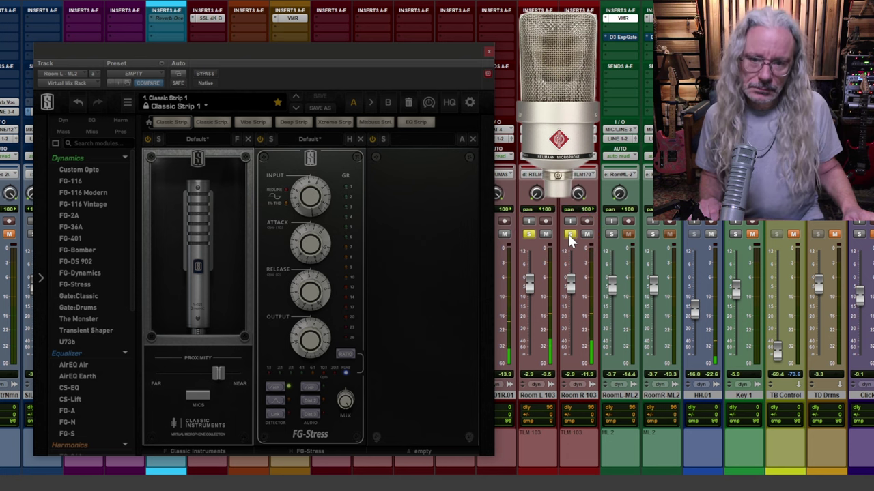
{"action": "left_click", "coordinate": [612, 234]}
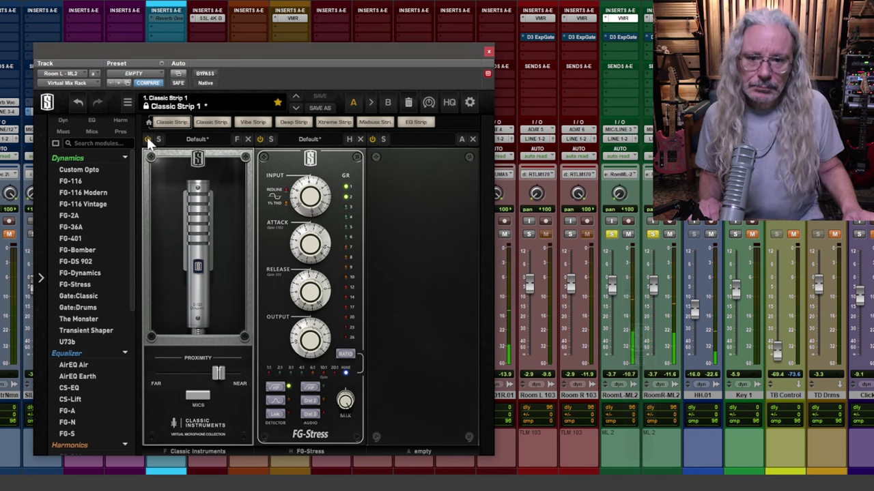
{"action": "scroll", "coordinate": [88, 307], "scroll_direction": "down", "scroll_amount": 5}
Add a Strongroom London module with the black mic, switch it on, and set Intensity to about 123%.
{"action": "left_click_drag", "start_coordinate": [89, 408], "coordinate": [327, 382]}
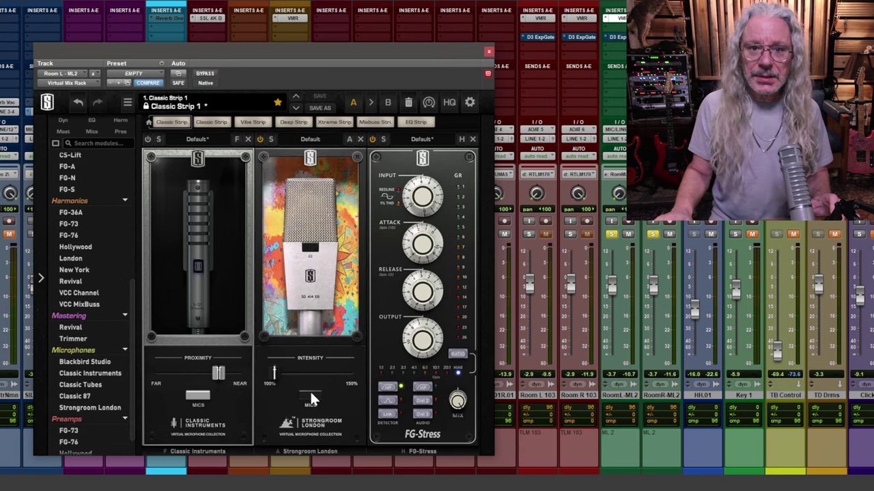
{"action": "left_click", "coordinate": [311, 395]}
{"action": "left_click_drag", "start_coordinate": [274, 372], "coordinate": [325, 372]}
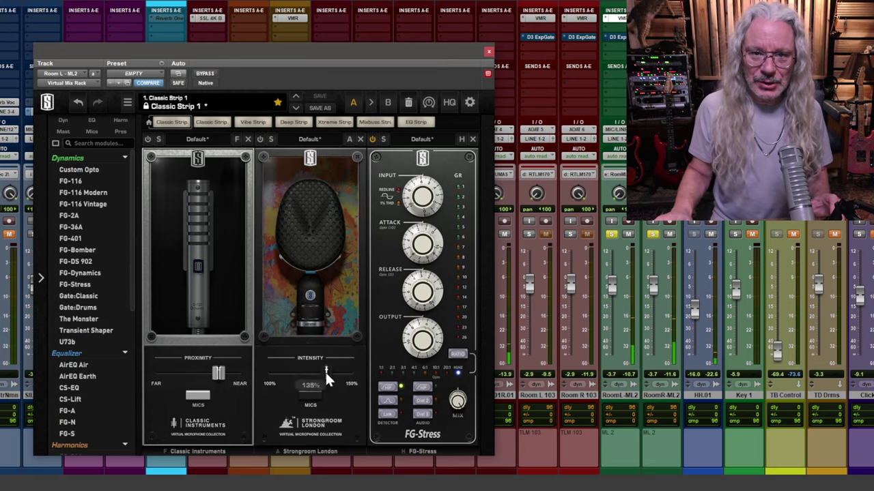
{"action": "left_click", "coordinate": [260, 139]}
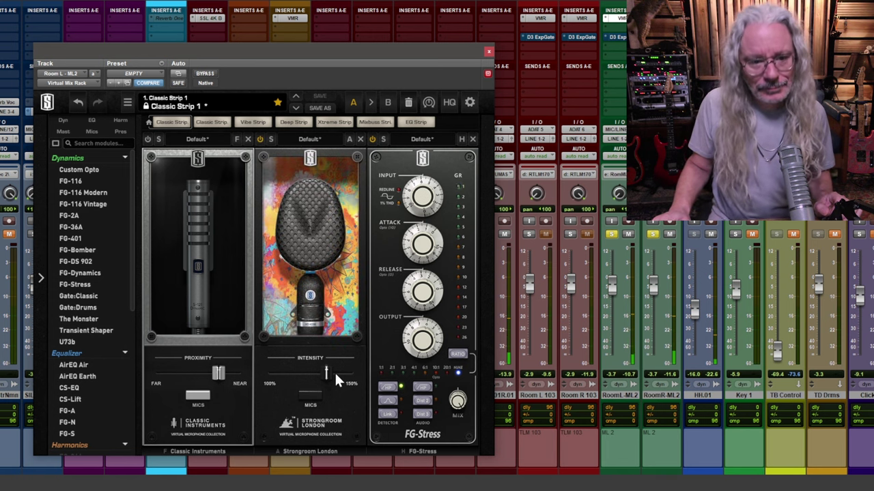
{"action": "left_click_drag", "start_coordinate": [325, 369], "coordinate": [310, 382]}
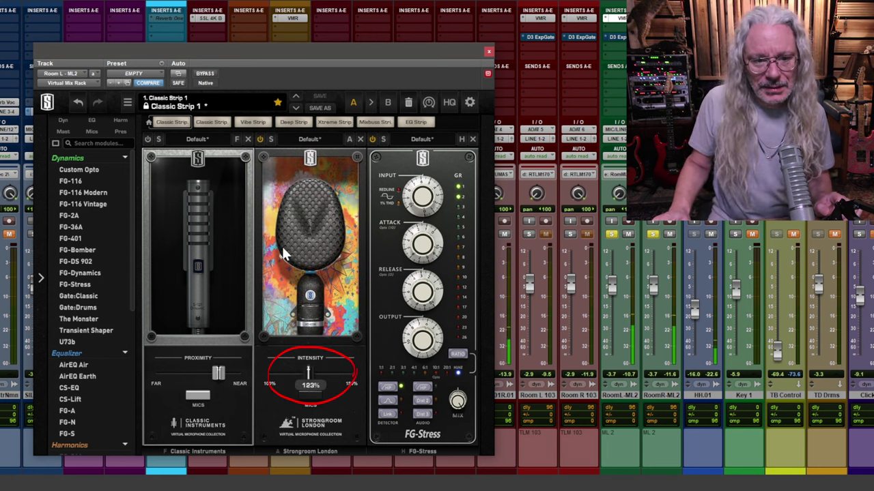
Toggle the Strongroom module's power to compare it against the Classic Instruments mic.
{"action": "left_click", "coordinate": [261, 139]}
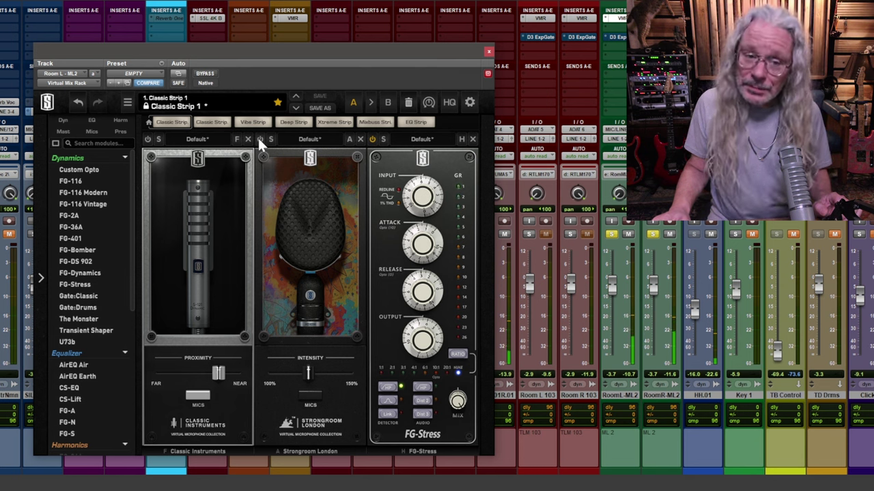
{"action": "left_click", "coordinate": [260, 140]}
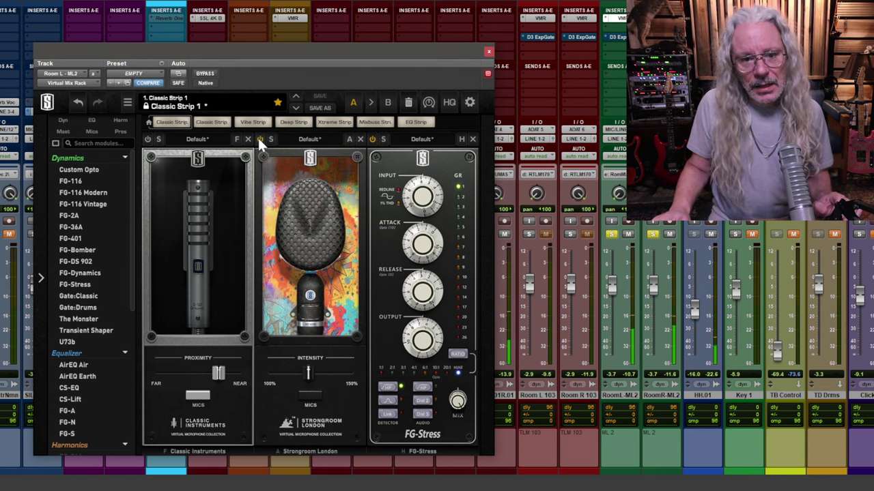
{"action": "left_click", "coordinate": [260, 139]}
{"action": "left_click", "coordinate": [148, 139]}
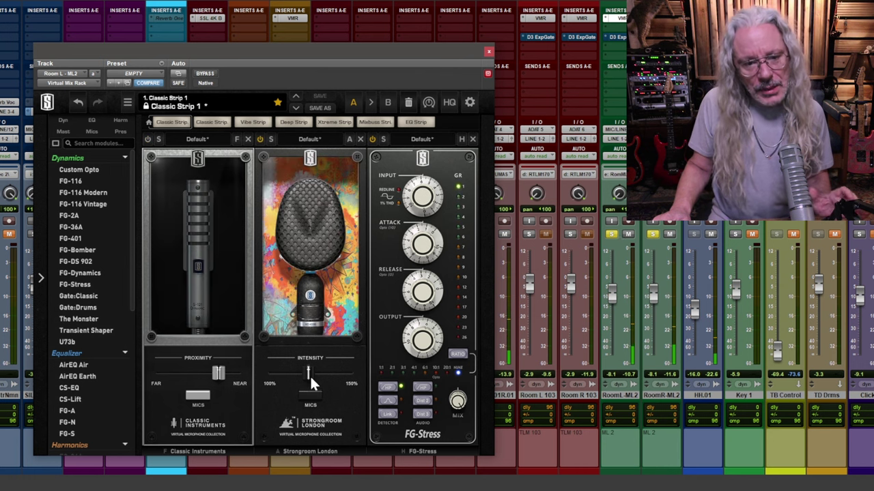
{"action": "left_click", "coordinate": [310, 395]}
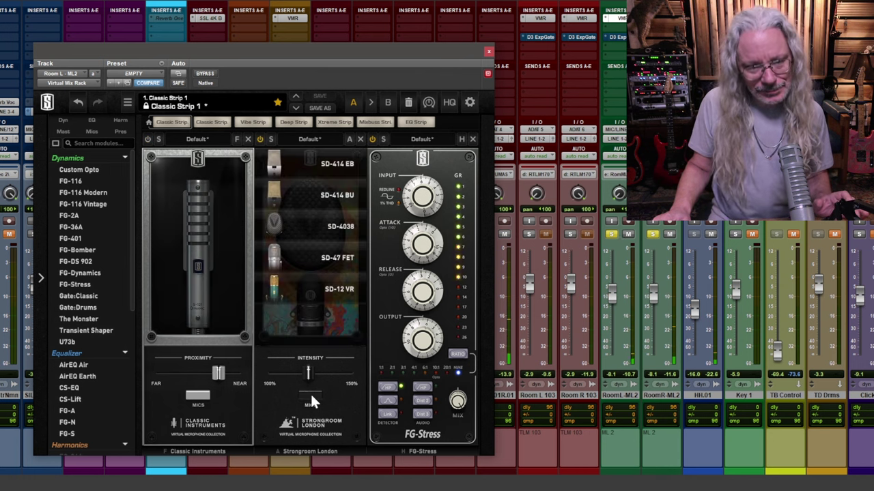
Audition Strongroom mics SD-414 EB, SD-414 BU and SD-47 FET, settling on SD-12 VR.
{"action": "left_click", "coordinate": [305, 172]}
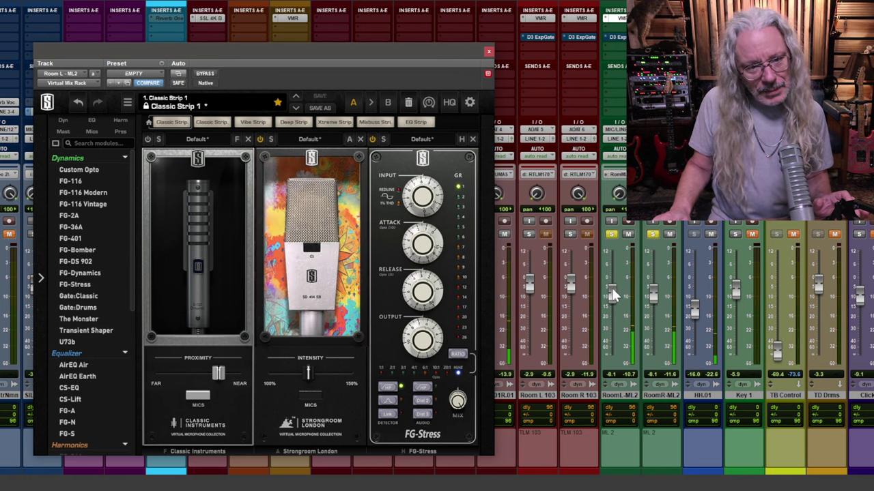
{"action": "left_click", "coordinate": [309, 399]}
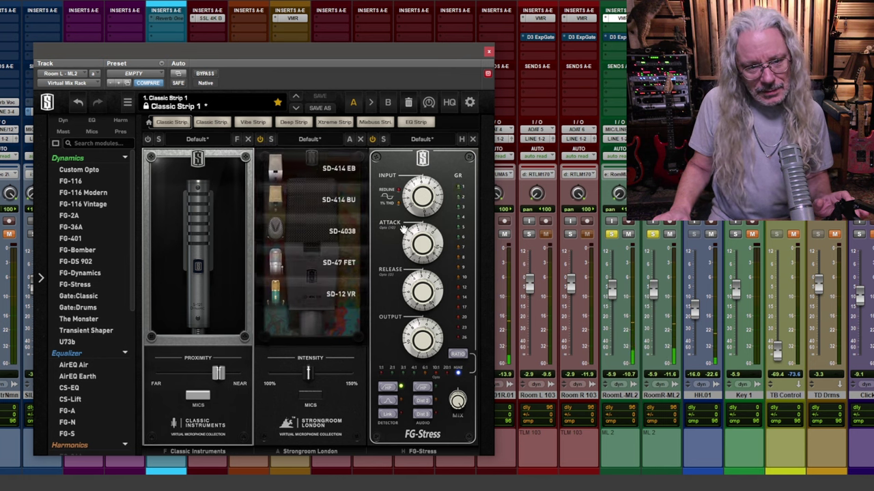
{"action": "left_click", "coordinate": [312, 190]}
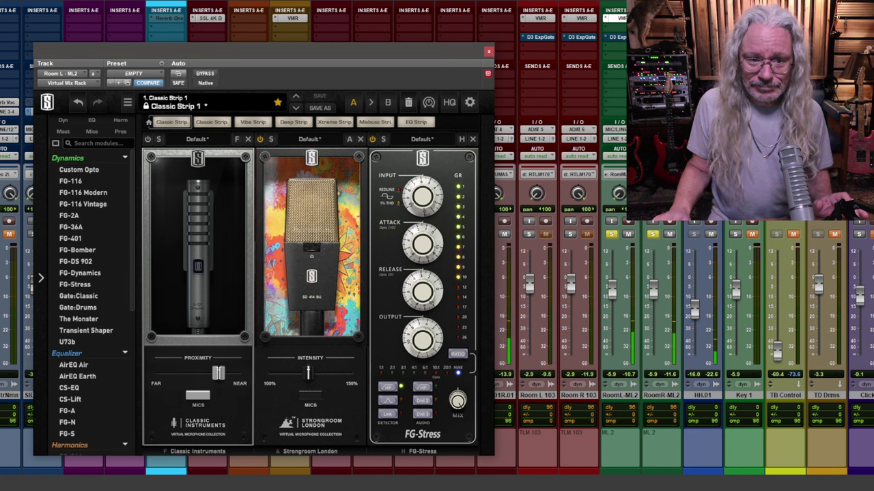
{"action": "left_click", "coordinate": [310, 395]}
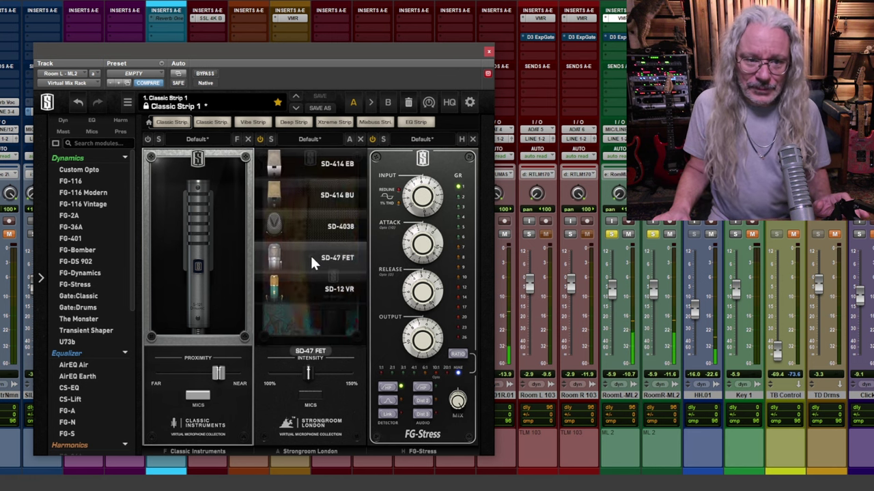
{"action": "left_click", "coordinate": [310, 254]}
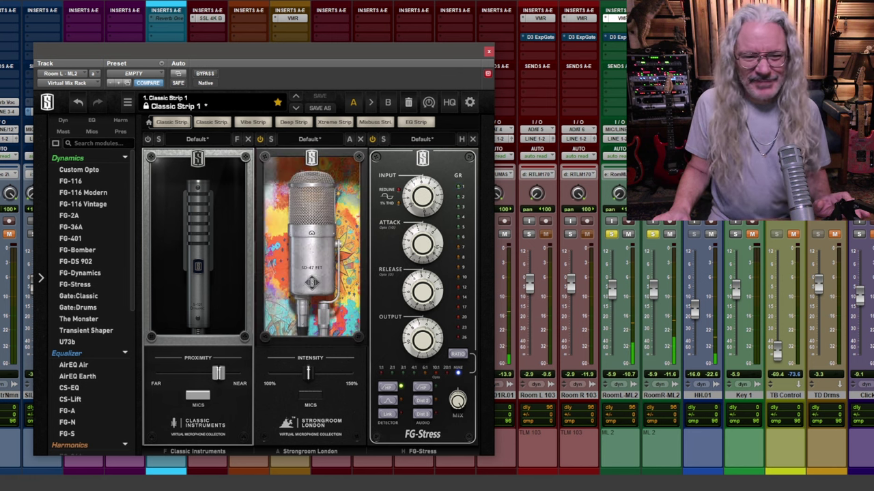
{"action": "left_click", "coordinate": [310, 399]}
{"action": "left_click", "coordinate": [310, 281]}
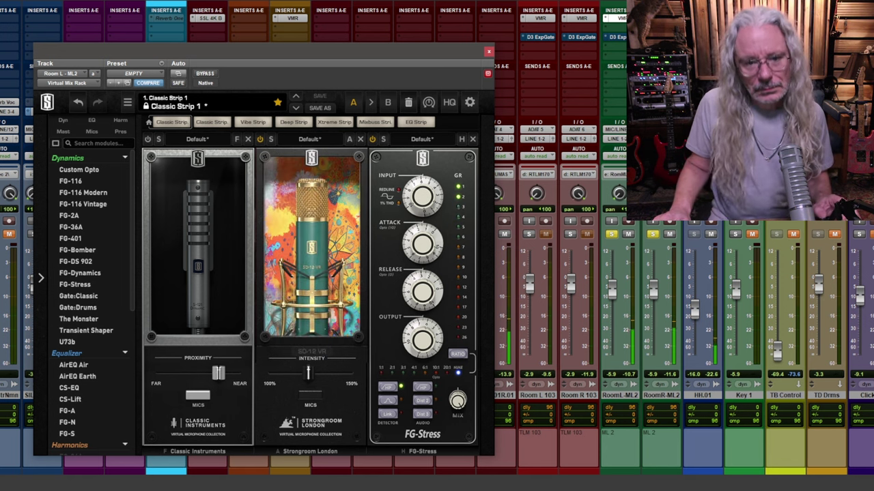
Solo the Room 103 and ML2 tracks in turn, trim ML2 to -4.3, and close the rack.
{"action": "left_click", "coordinate": [609, 231]}
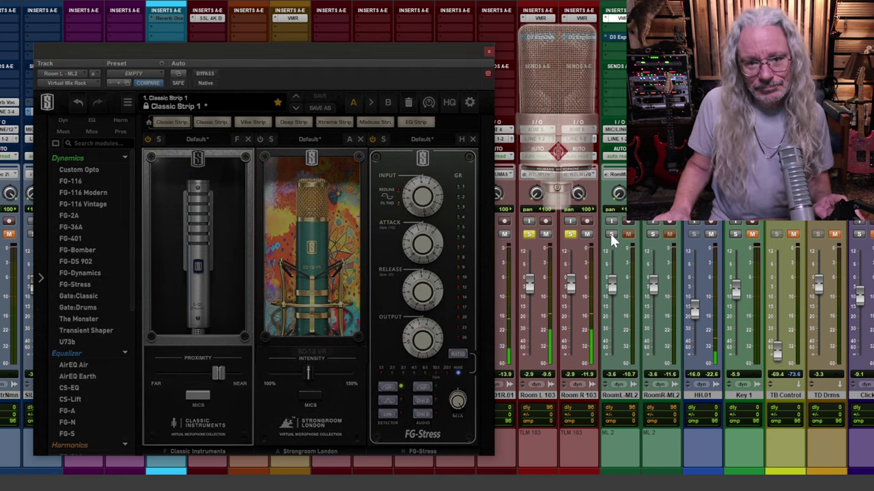
{"action": "left_click", "coordinate": [610, 234]}
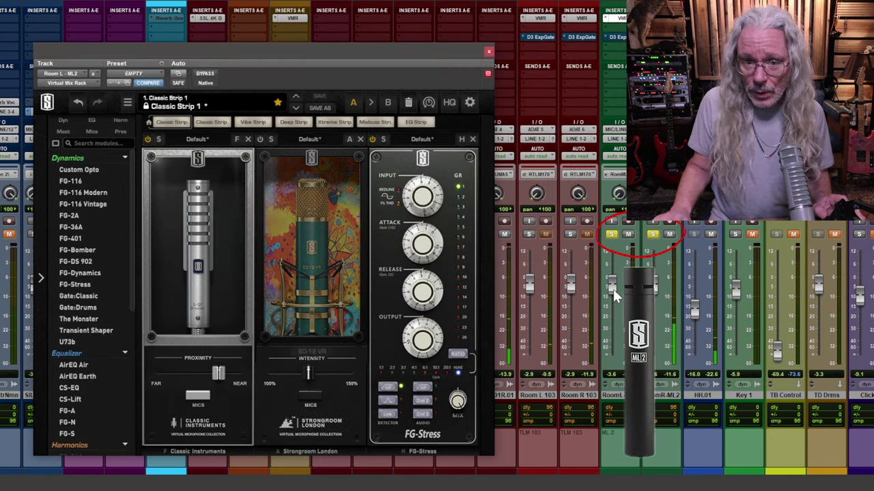
{"action": "left_click_drag", "start_coordinate": [611, 289], "coordinate": [612, 290]}
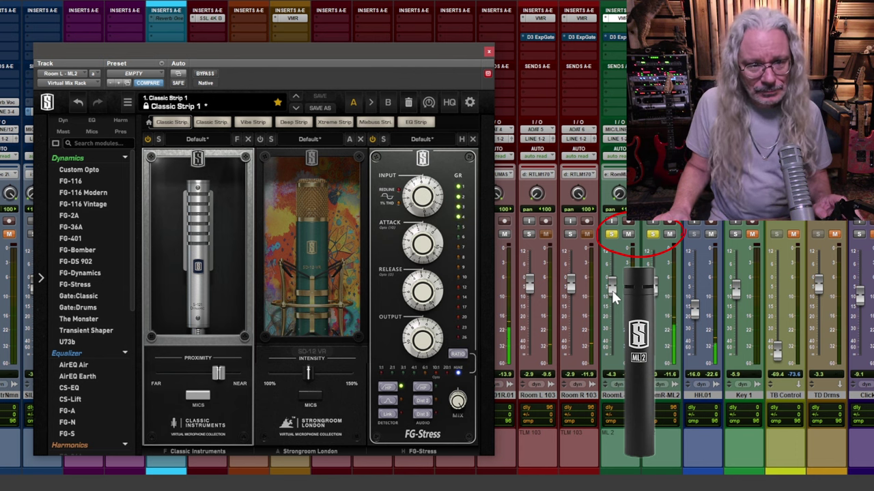
{"action": "left_click", "coordinate": [488, 52]}
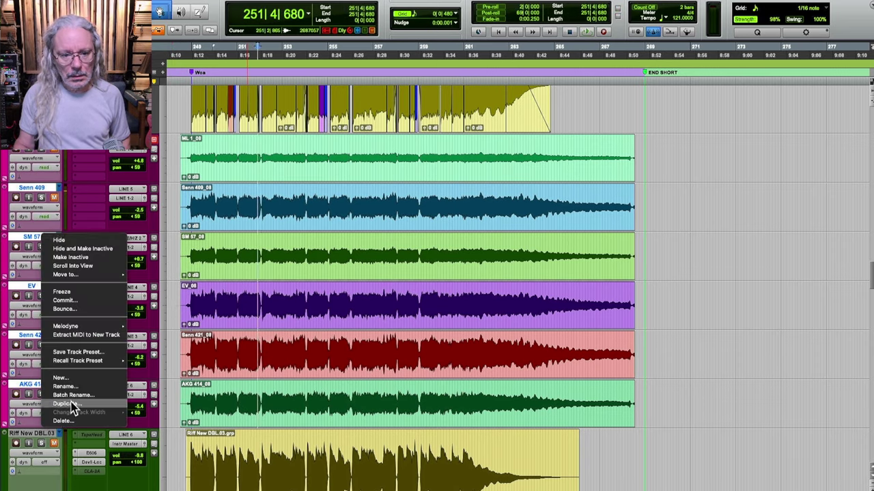
Duplicate the selected guitar mic tracks to create B and Whammy copies.
{"action": "left_click", "coordinate": [64, 409]}
{"action": "left_click", "coordinate": [444, 273]}
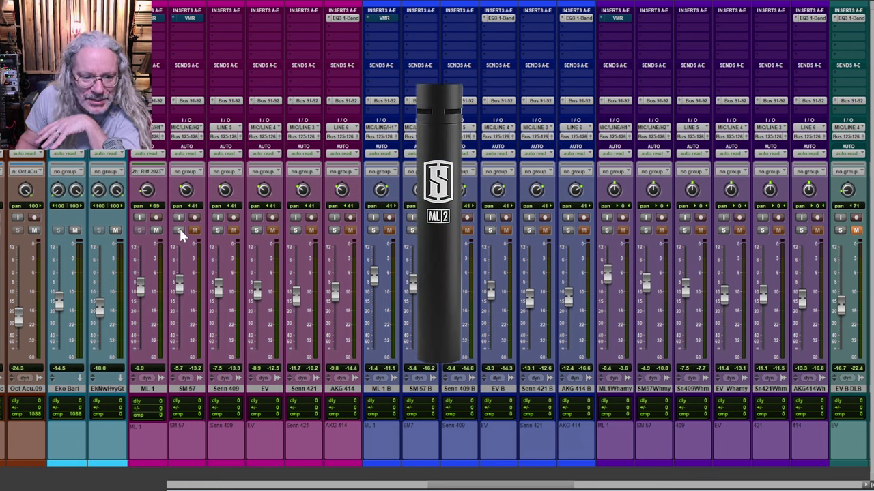
Solo SM 57, then Senn 409, EV and Senn 421 each alone in turn.
{"action": "left_click", "coordinate": [372, 230]}
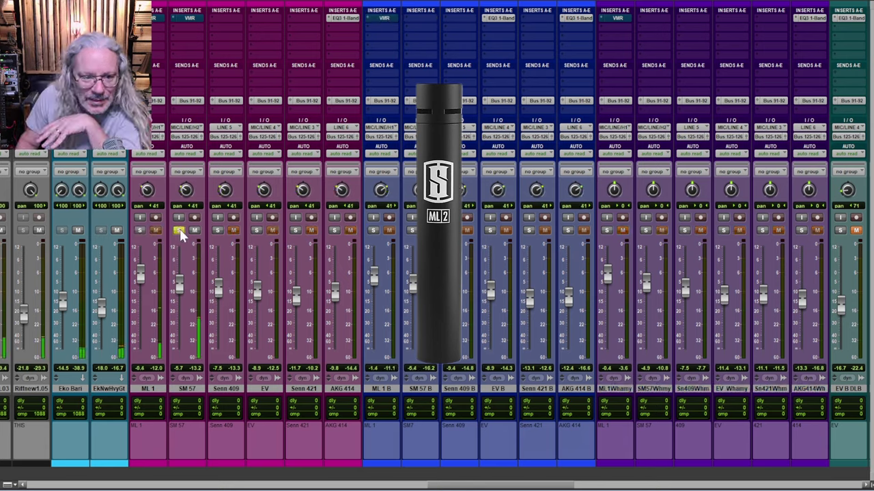
{"action": "left_click", "coordinate": [218, 229]}
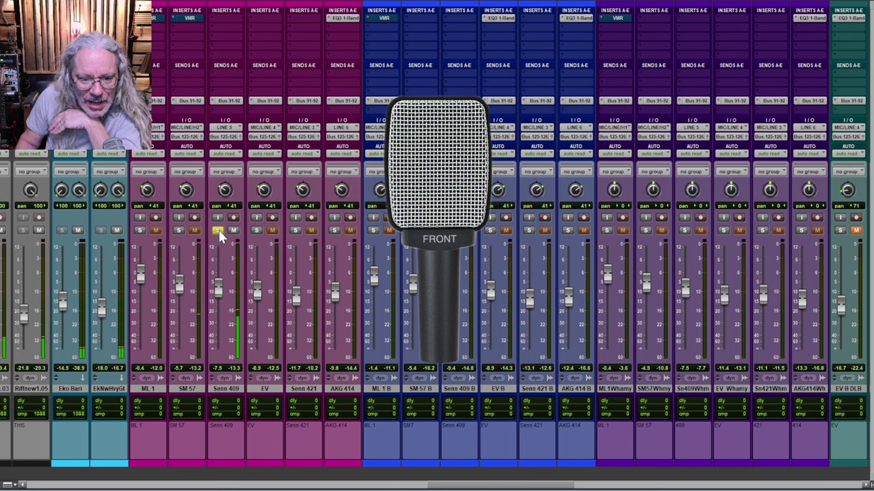
{"action": "left_click", "coordinate": [258, 229]}
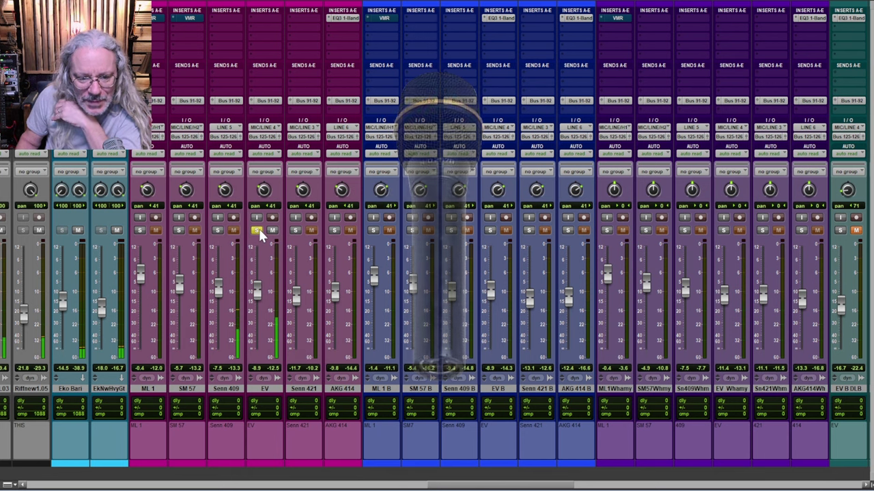
{"action": "left_click", "coordinate": [294, 231]}
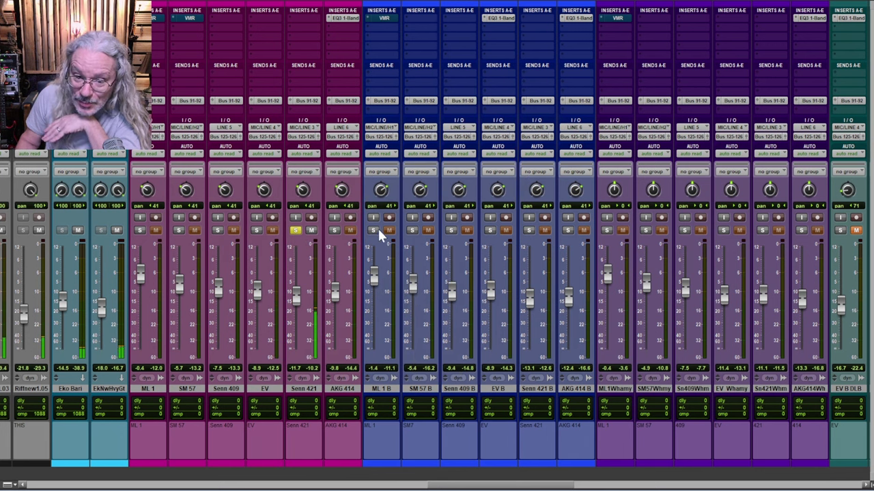
Solo ML 1 B, SM 57 B, Senn 409 B, EV B, Senn 421 B, Sn409Whm and Sn421Whm in turn.
{"action": "left_click", "coordinate": [372, 231]}
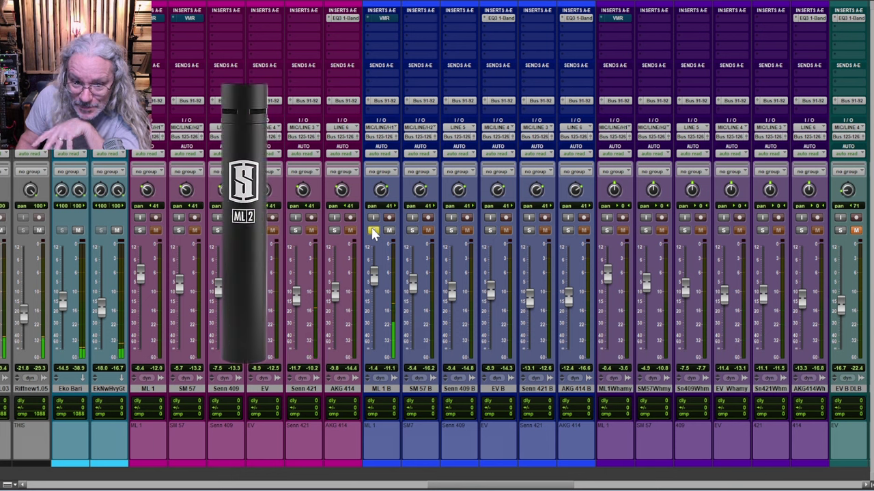
{"action": "left_click", "coordinate": [411, 230]}
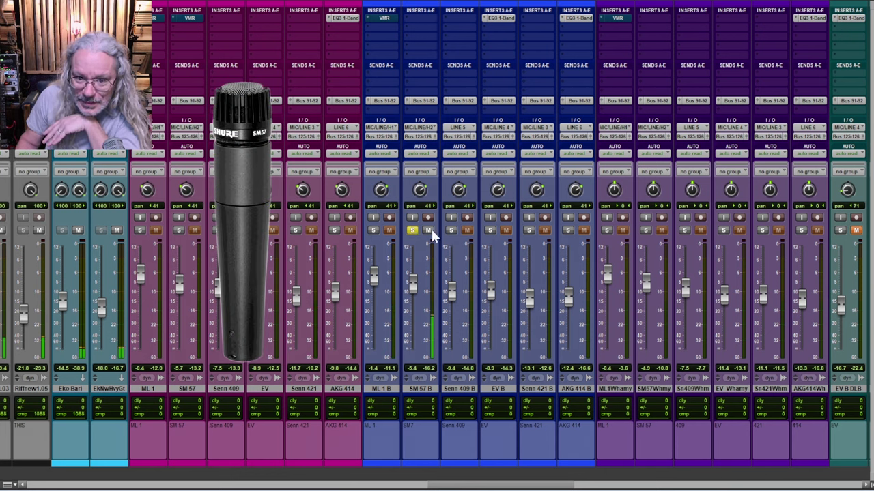
{"action": "left_click", "coordinate": [451, 231]}
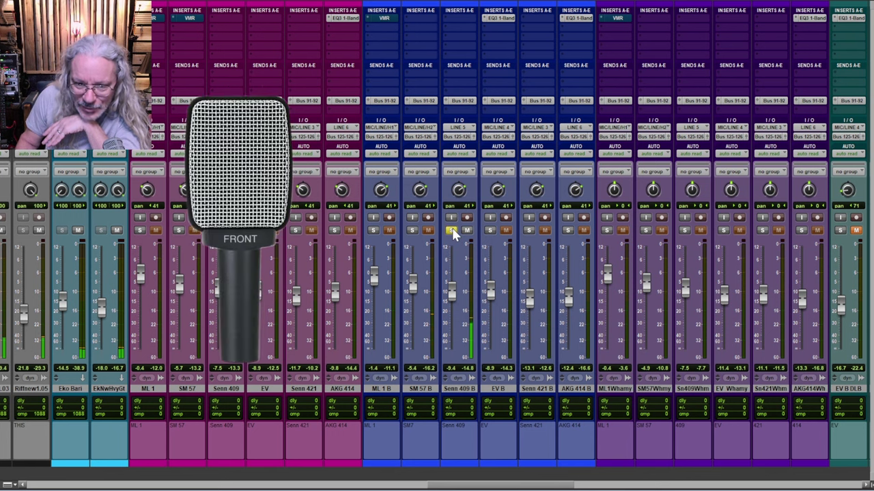
{"action": "left_click", "coordinate": [491, 231]}
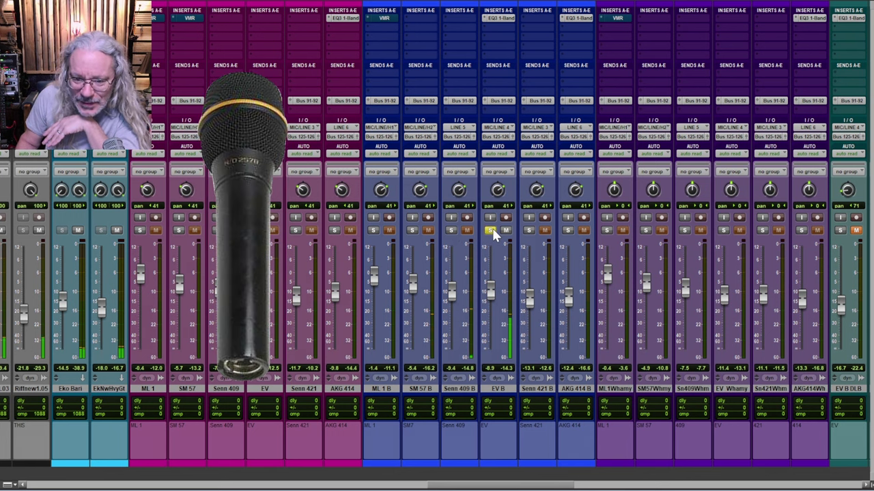
{"action": "left_click", "coordinate": [529, 231]}
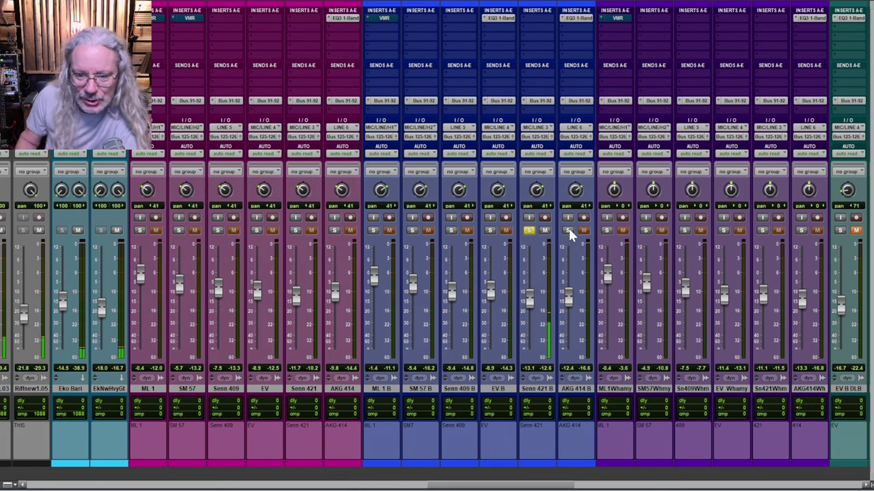
{"action": "left_click", "coordinate": [684, 230]}
{"action": "left_click", "coordinate": [723, 231]}
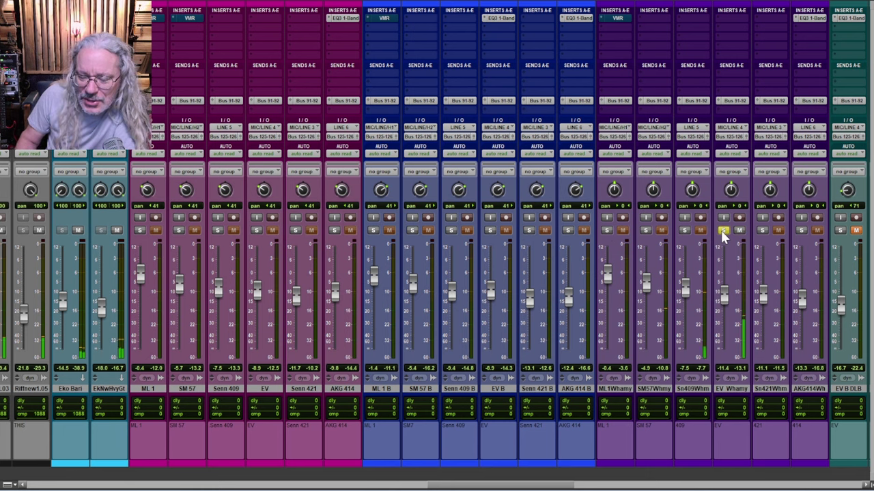
{"action": "left_click", "coordinate": [762, 230]}
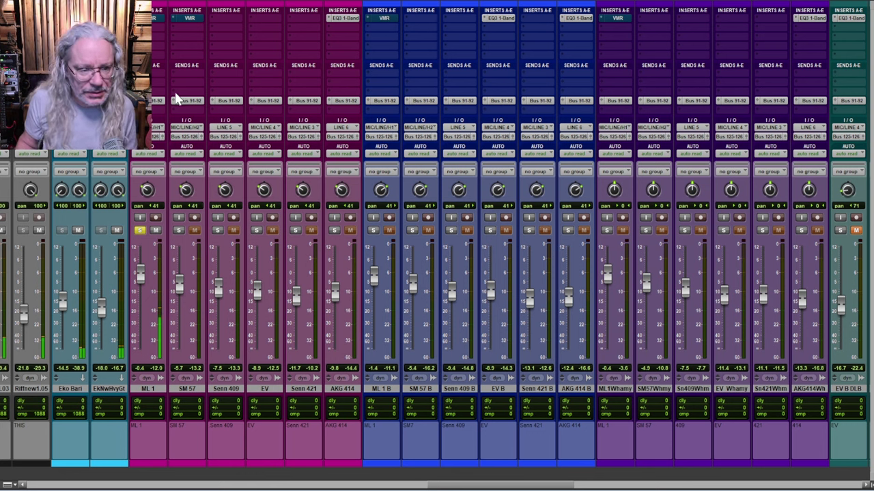
Open ML 1's Virtual Mix Rack, A/B its bypass, then try S-57 Modern, S-7 and S-421.
{"action": "left_click", "coordinate": [154, 19]}
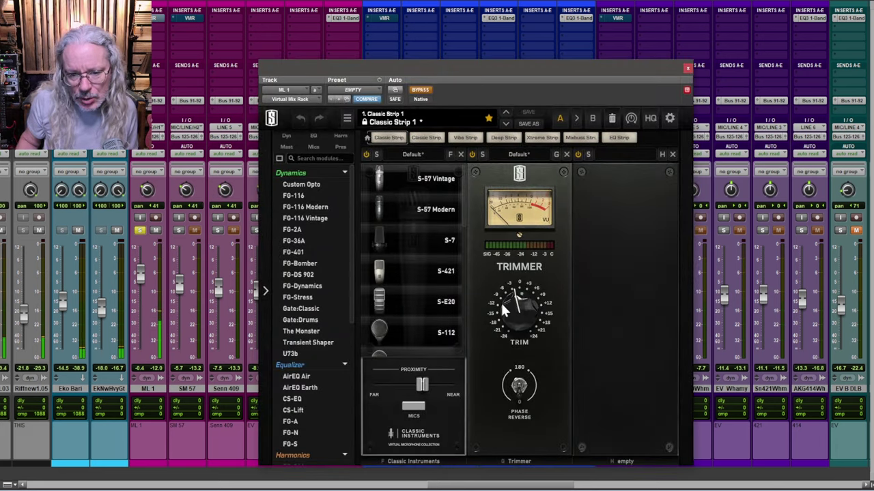
{"action": "left_click", "coordinate": [420, 90]}
{"action": "left_click", "coordinate": [420, 92]}
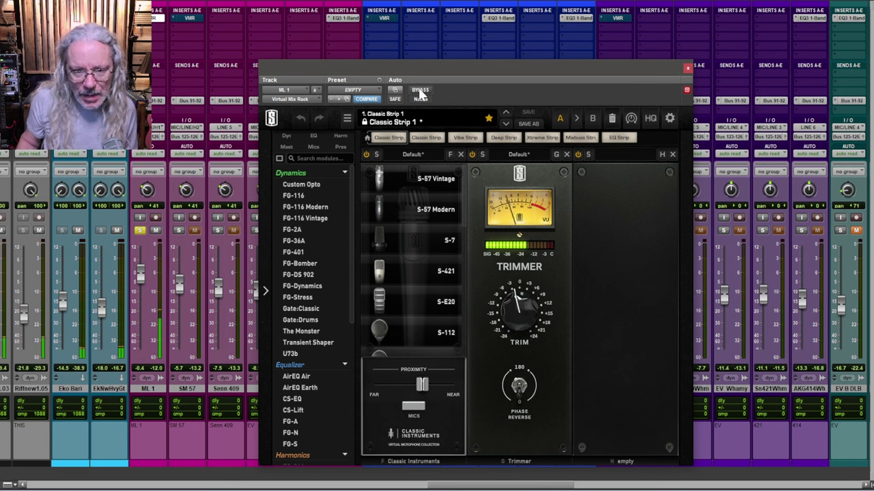
{"action": "left_click", "coordinate": [399, 180]}
{"action": "left_click", "coordinate": [412, 213]}
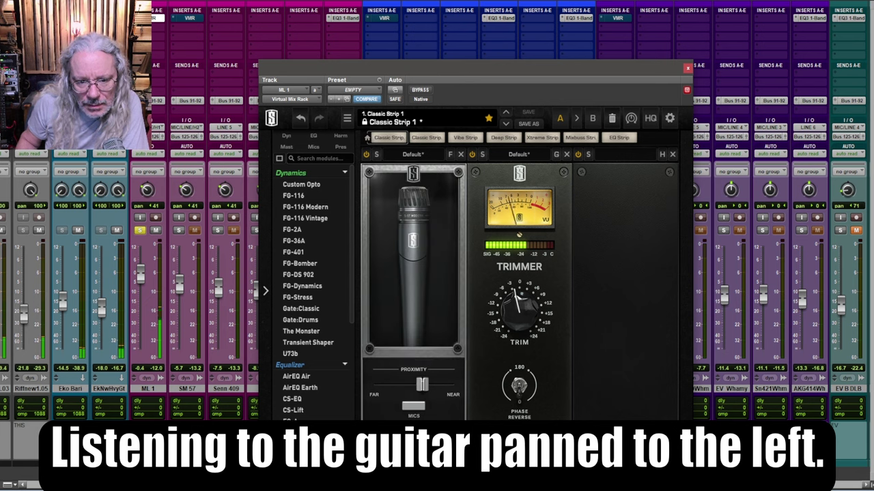
{"action": "left_click", "coordinate": [420, 240]}
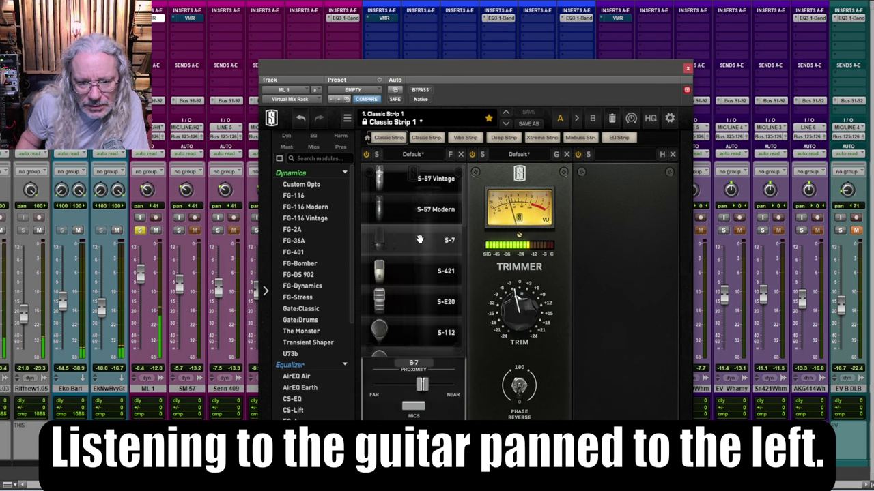
{"action": "left_click", "coordinate": [420, 239]}
{"action": "left_click", "coordinate": [415, 271]}
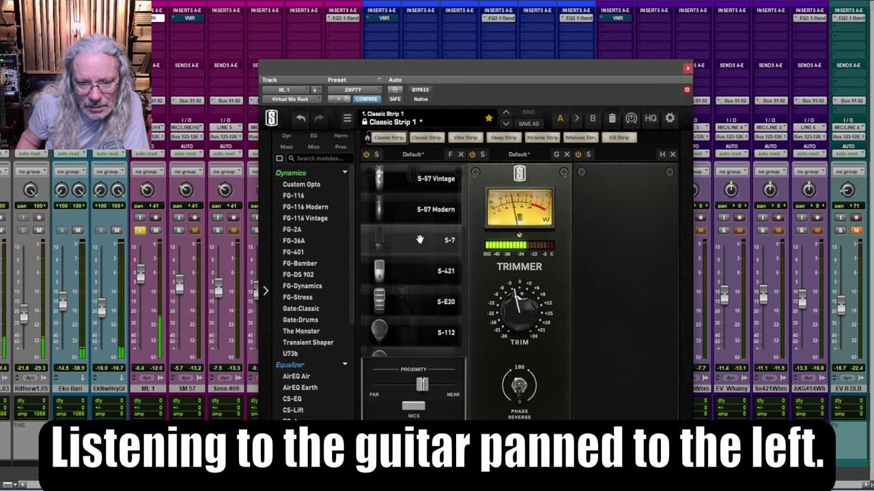
{"action": "left_click", "coordinate": [416, 271]}
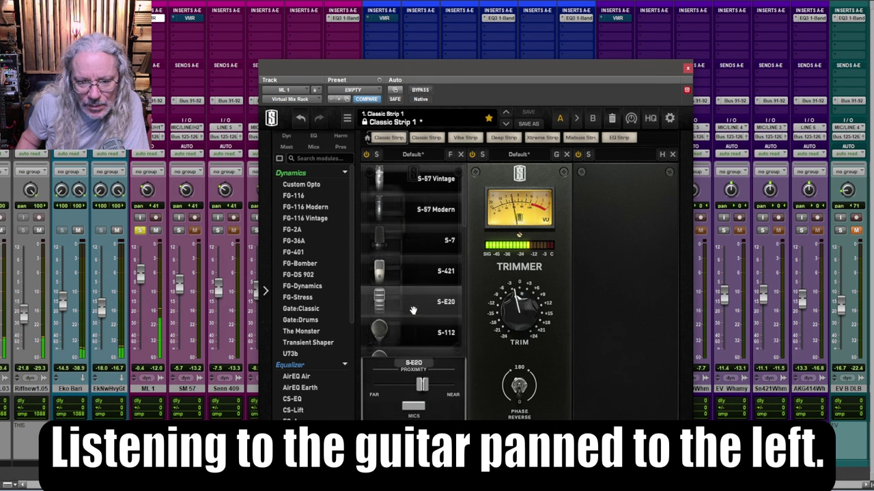
Try S-E20, S-112, S-112B, a large-diaphragm and a pencil condenser model, ending on S-121 Normal.
{"action": "left_click", "coordinate": [415, 307]}
{"action": "left_click", "coordinate": [416, 307]}
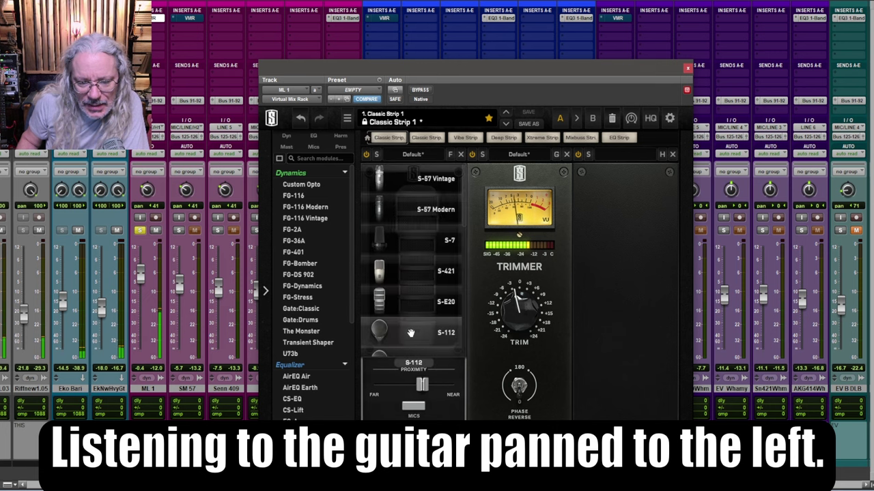
{"action": "left_click", "coordinate": [415, 334]}
{"action": "left_click", "coordinate": [411, 312]}
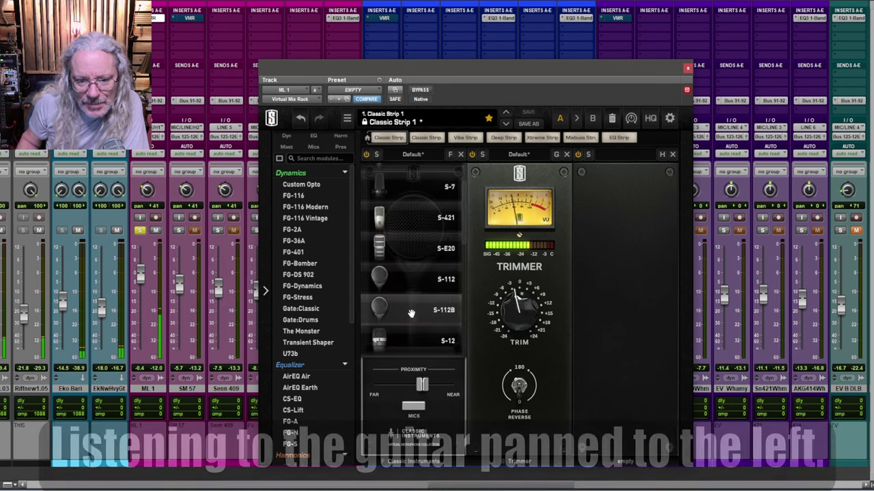
{"action": "left_click", "coordinate": [411, 312]}
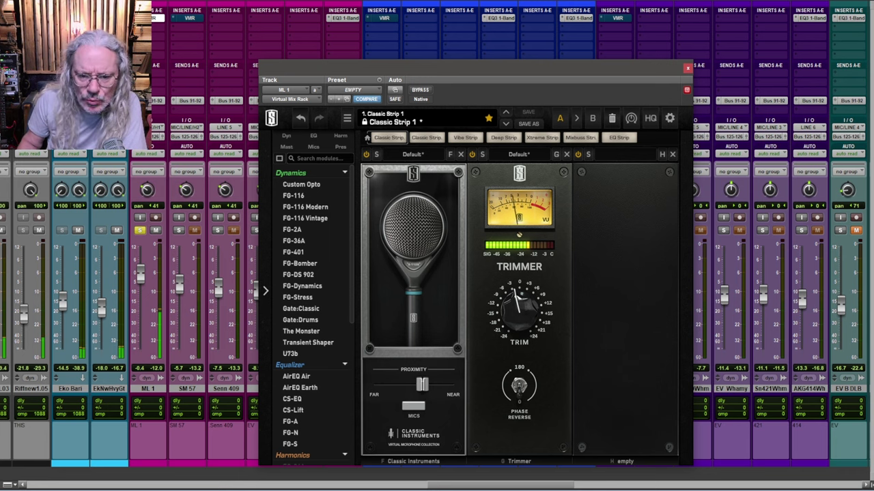
{"action": "left_click", "coordinate": [390, 279]}
{"action": "left_click", "coordinate": [390, 280]}
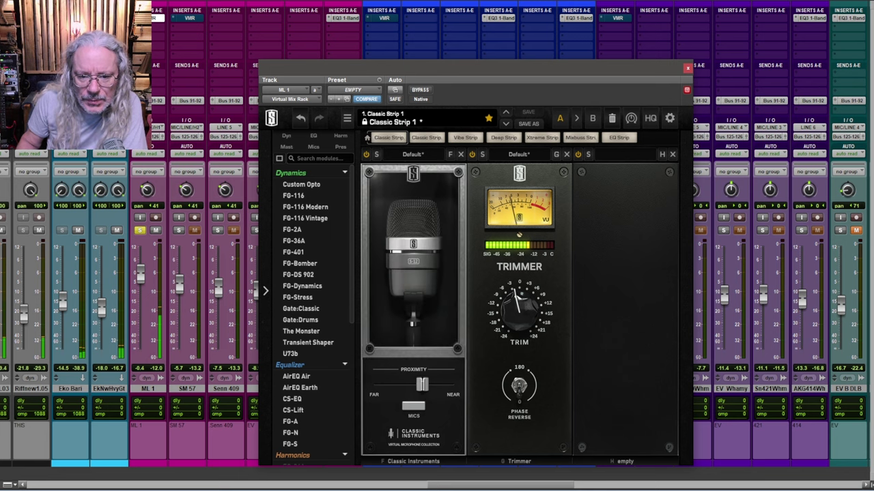
{"action": "left_click", "coordinate": [403, 285]}
{"action": "left_click", "coordinate": [407, 263]}
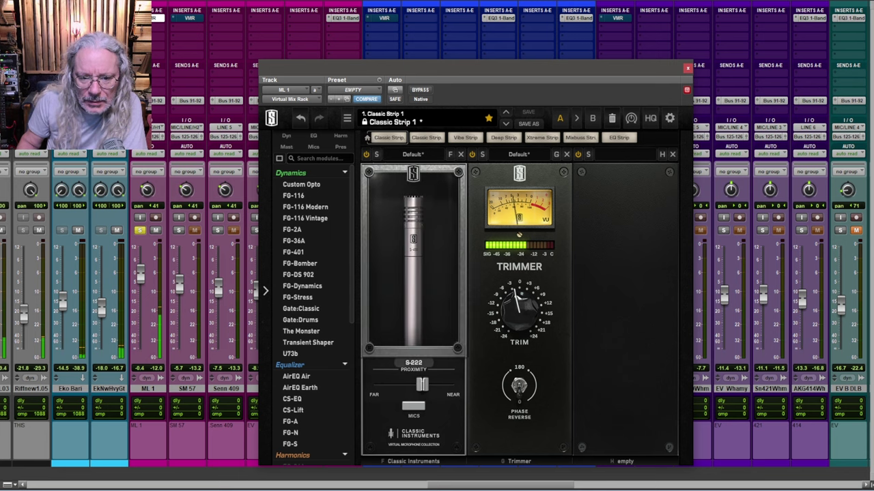
{"action": "left_click", "coordinate": [404, 271]}
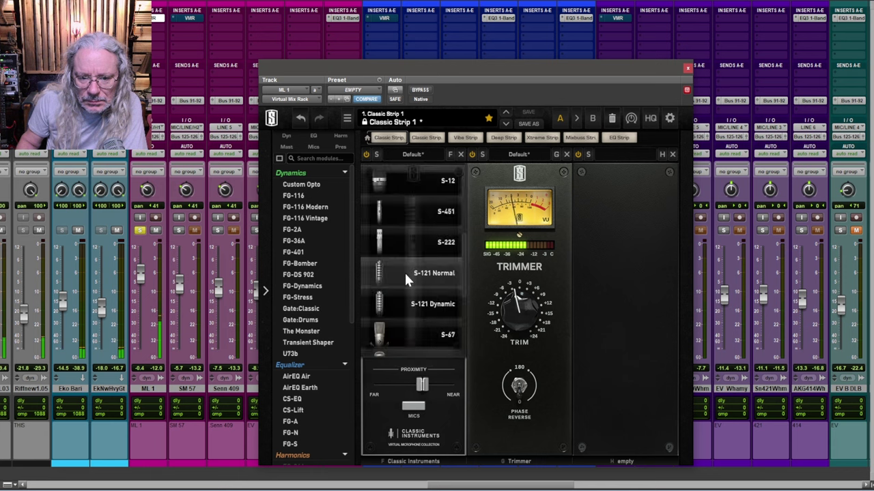
{"action": "left_click", "coordinate": [404, 270]}
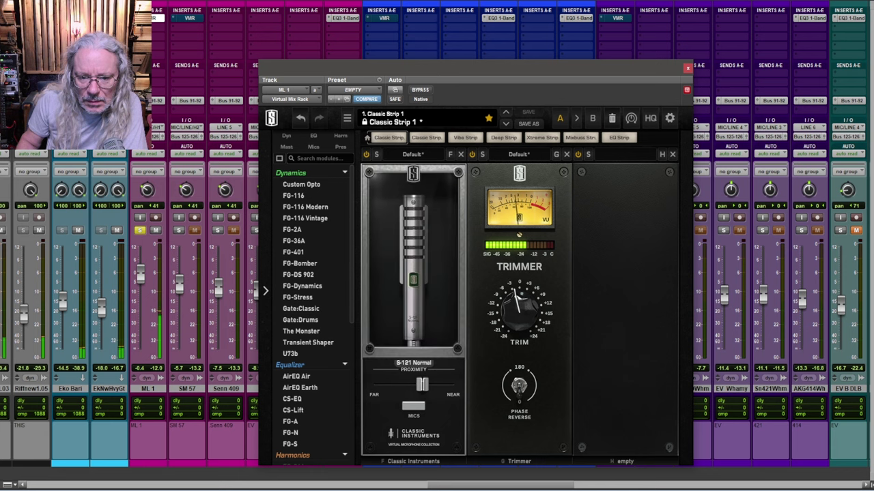
A/B the plugin bypass against the real mic, then try a large condenser and S-Custom Snare.
{"action": "left_click", "coordinate": [419, 90]}
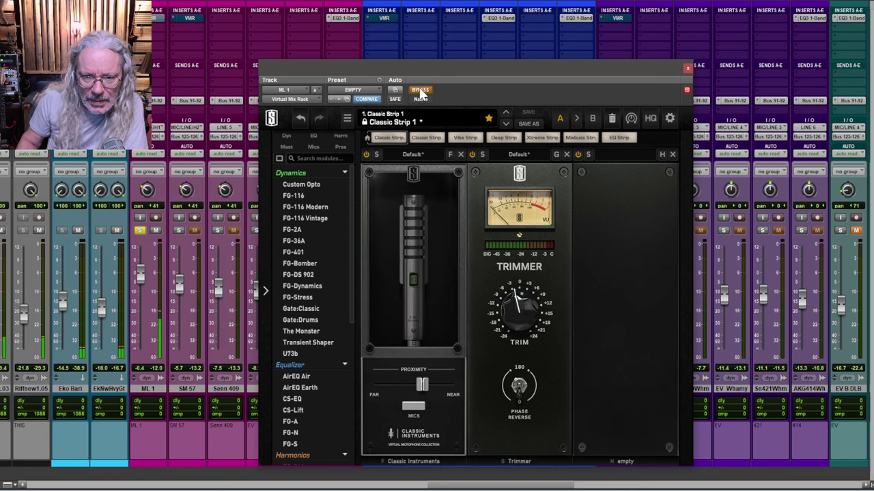
{"action": "left_click", "coordinate": [419, 91]}
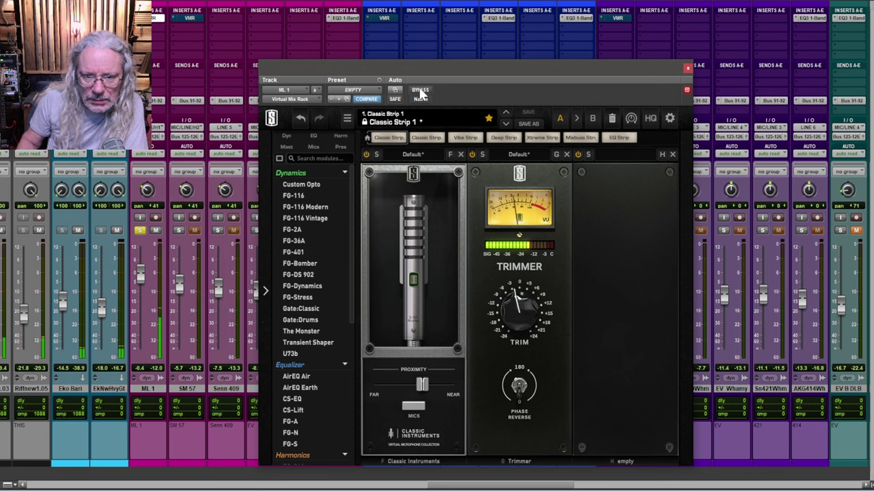
{"action": "left_click", "coordinate": [412, 273]}
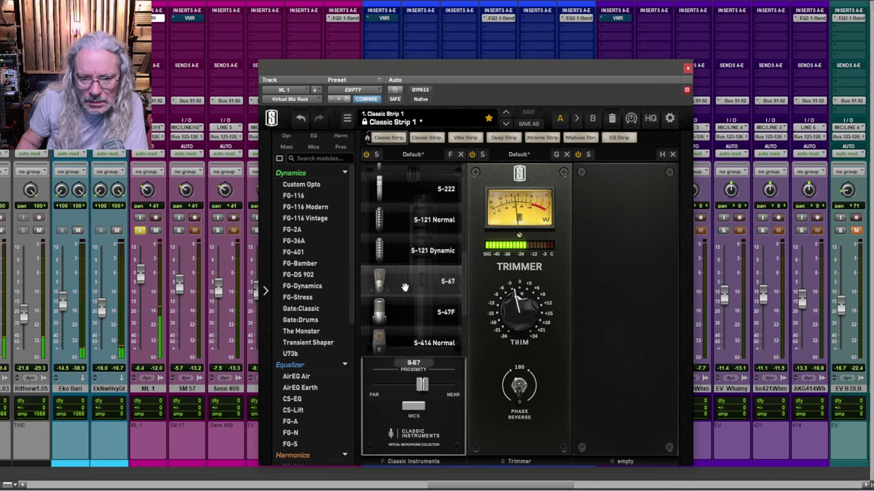
{"action": "left_click", "coordinate": [414, 312]}
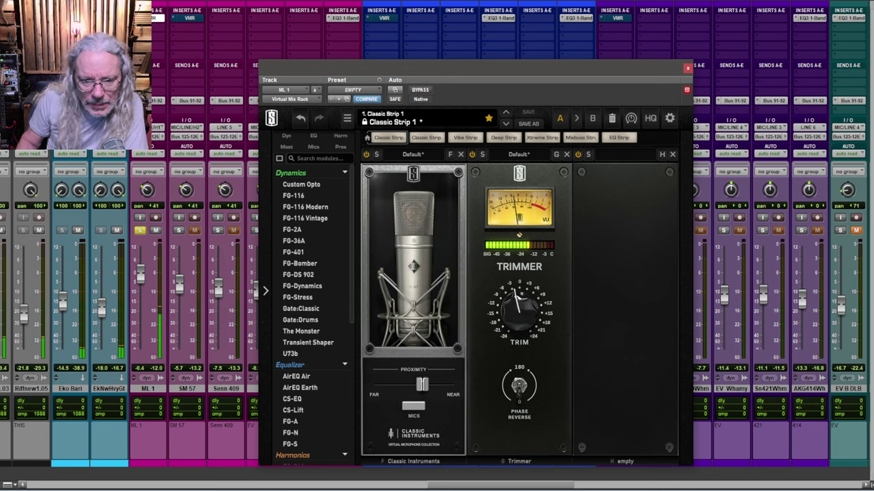
{"action": "left_click", "coordinate": [403, 308]}
{"action": "scroll", "coordinate": [404, 309], "scroll_direction": "up", "scroll_amount": 3}
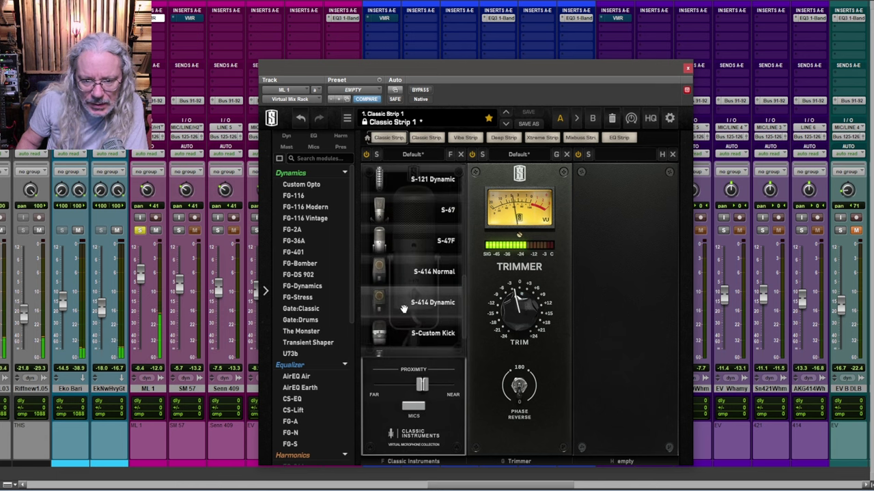
{"action": "scroll", "coordinate": [403, 308], "scroll_direction": "down", "scroll_amount": 1}
{"action": "left_click", "coordinate": [404, 309]}
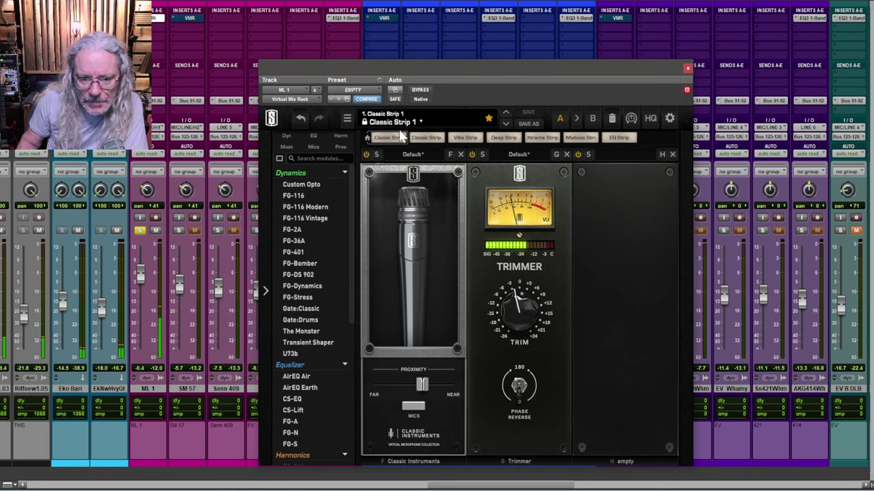
A/B the bypass again, then switch through S-E20 and S-7, ending on S-57 Modern.
{"action": "left_click", "coordinate": [420, 91]}
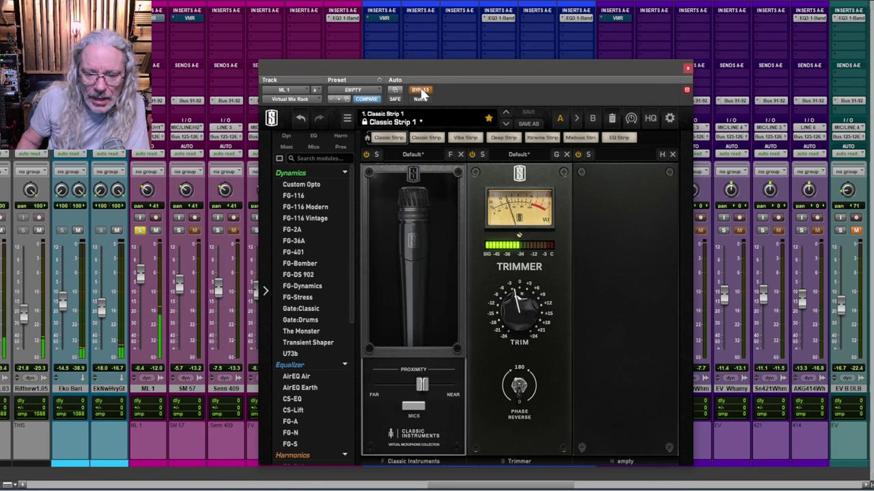
{"action": "left_click", "coordinate": [421, 91]}
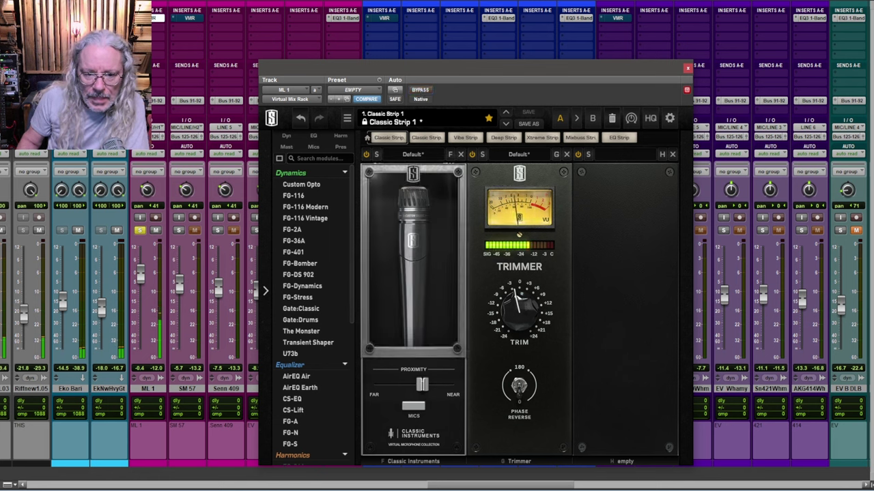
{"action": "left_click", "coordinate": [413, 406]}
{"action": "left_click", "coordinate": [430, 200]}
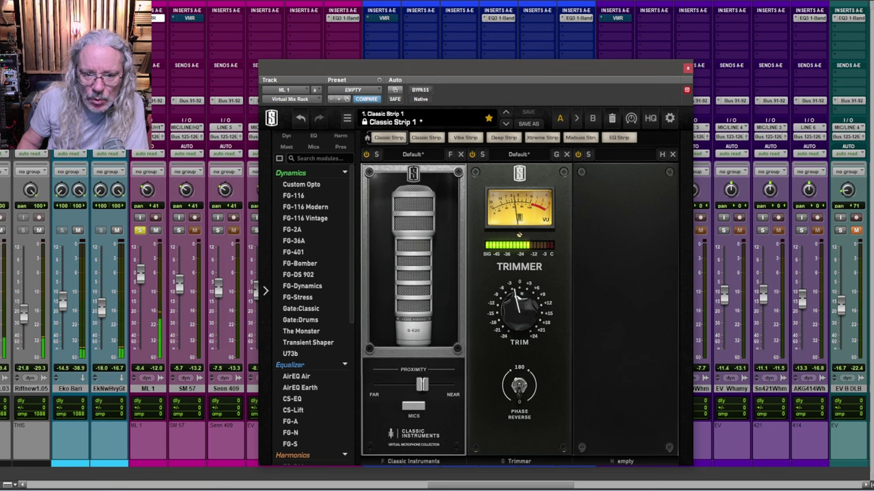
{"action": "left_click", "coordinate": [412, 406]}
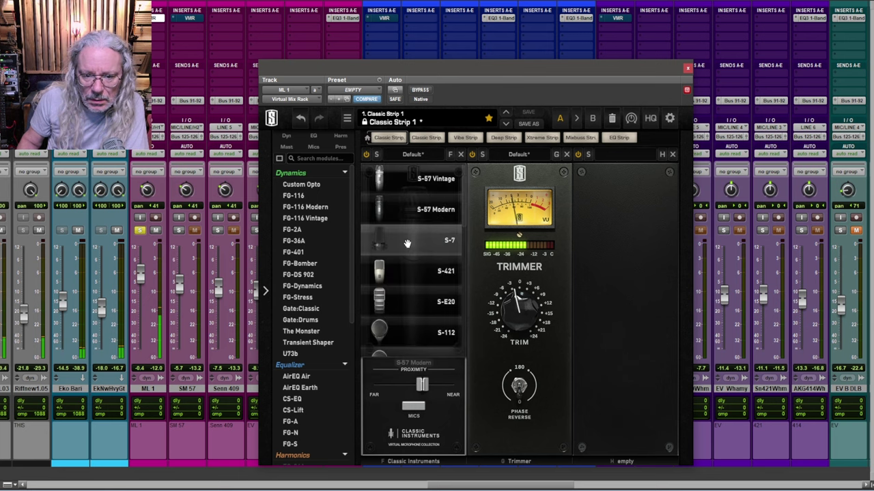
{"action": "left_click", "coordinate": [409, 235]}
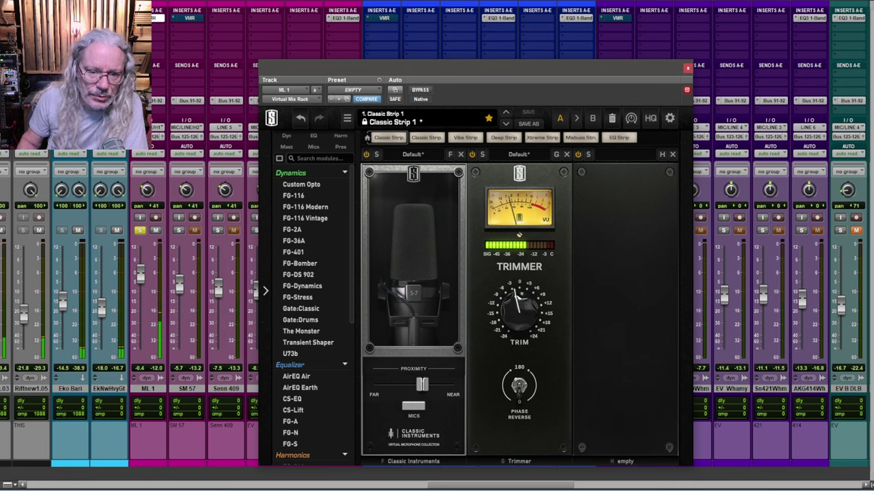
{"action": "left_click", "coordinate": [401, 173]}
{"action": "left_click", "coordinate": [401, 192]}
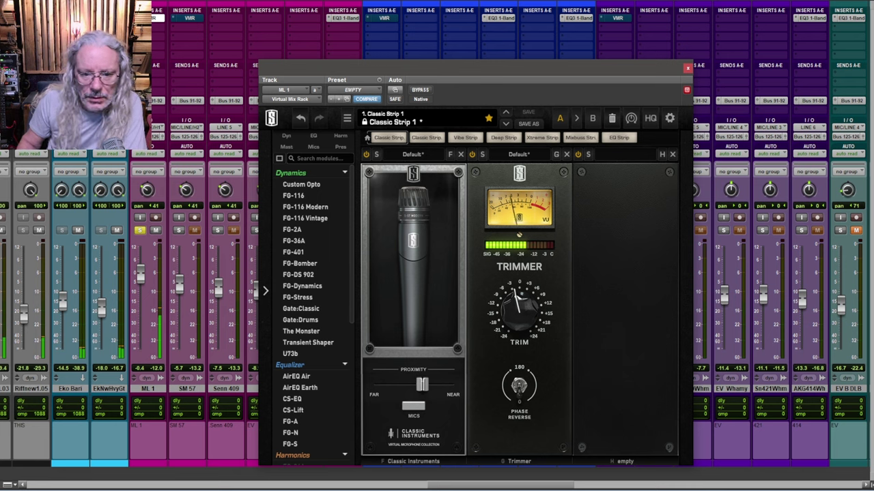
{"action": "left_click", "coordinate": [401, 269]}
{"action": "scroll", "coordinate": [401, 269], "scroll_direction": "up", "scroll_amount": 5}
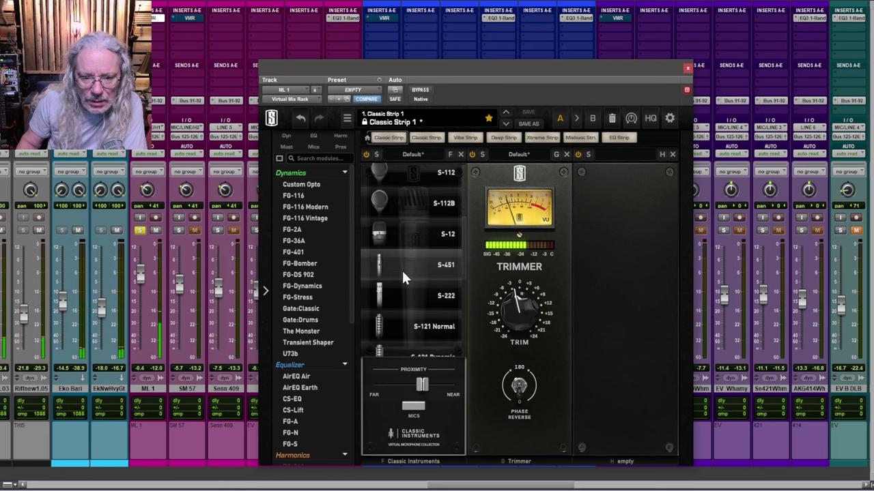
{"action": "scroll", "coordinate": [401, 269], "scroll_direction": "down", "scroll_amount": 1}
Set ML 1's mic model to S-121 Normal and close the Virtual Mix Rack window.
{"action": "left_click", "coordinate": [400, 288]}
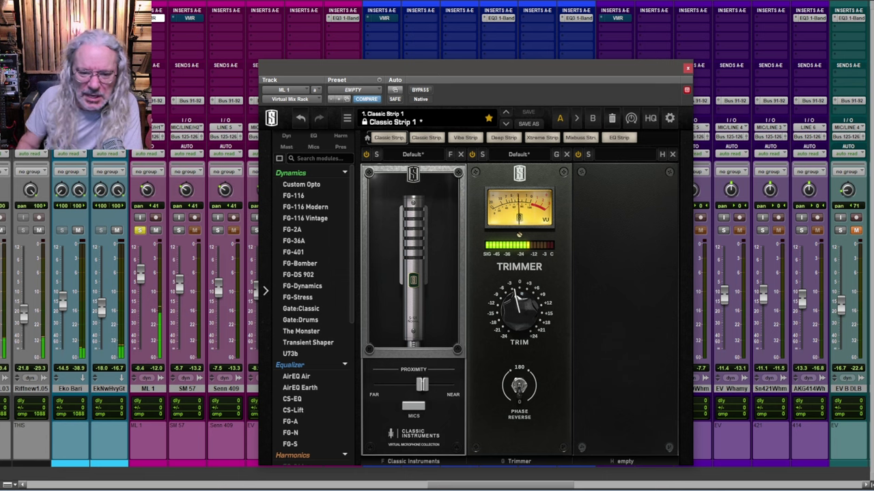
{"action": "key", "text": "ctrl+w"}
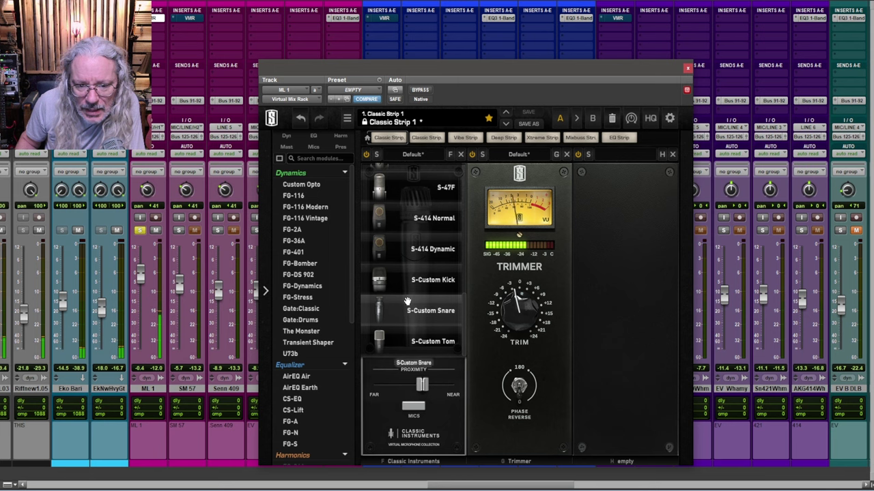
{"action": "scroll", "coordinate": [399, 273], "scroll_direction": "up", "scroll_amount": 1}
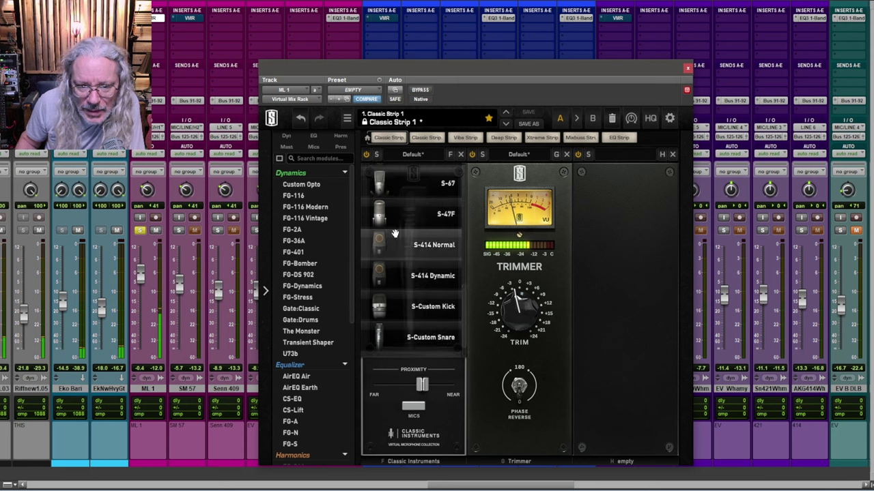
{"action": "scroll", "coordinate": [396, 219], "scroll_direction": "up", "scroll_amount": 4}
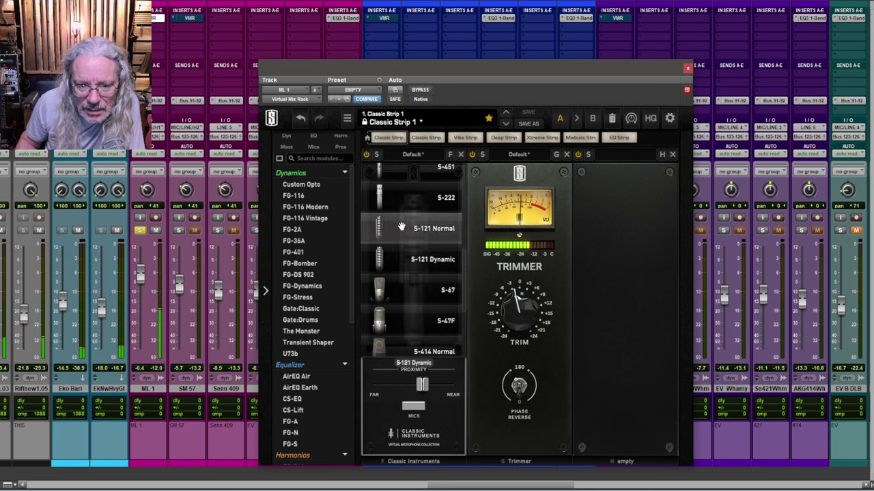
{"action": "scroll", "coordinate": [403, 226], "scroll_direction": "up", "scroll_amount": 3}
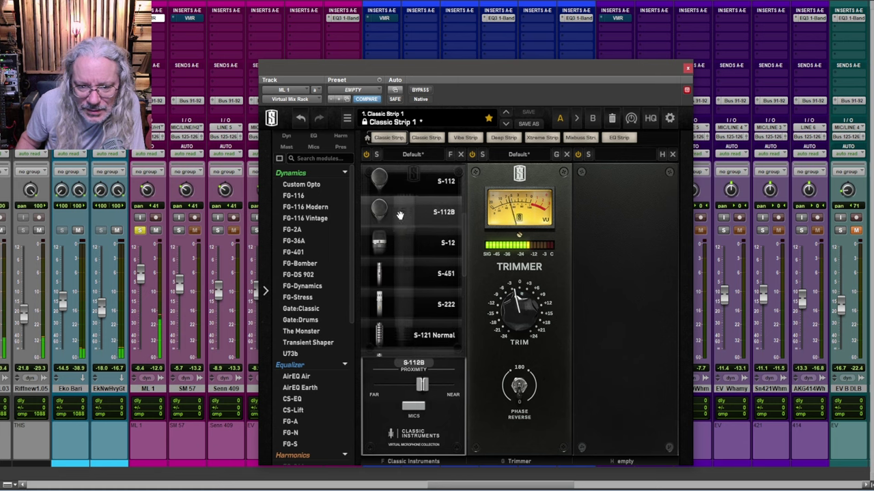
{"action": "scroll", "coordinate": [410, 226], "scroll_direction": "up", "scroll_amount": 4}
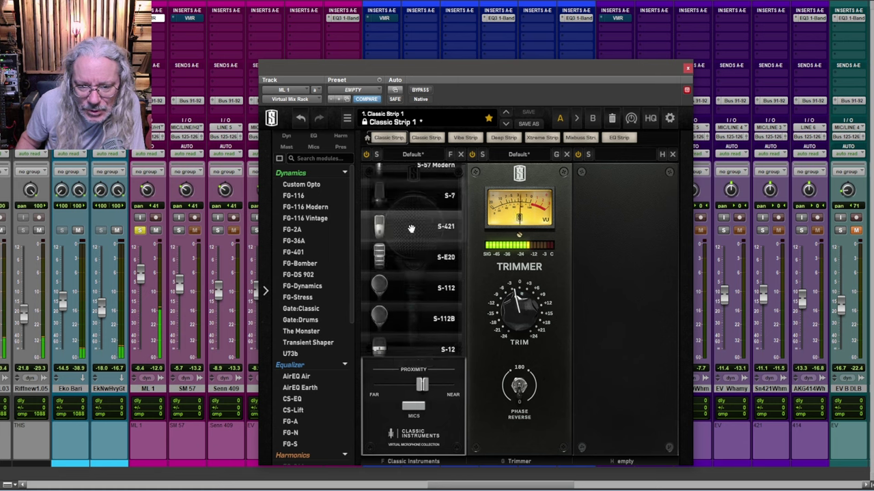
Choose the S-112B model and toggle the mic module off and on against the real mic.
{"action": "left_click", "coordinate": [423, 323]}
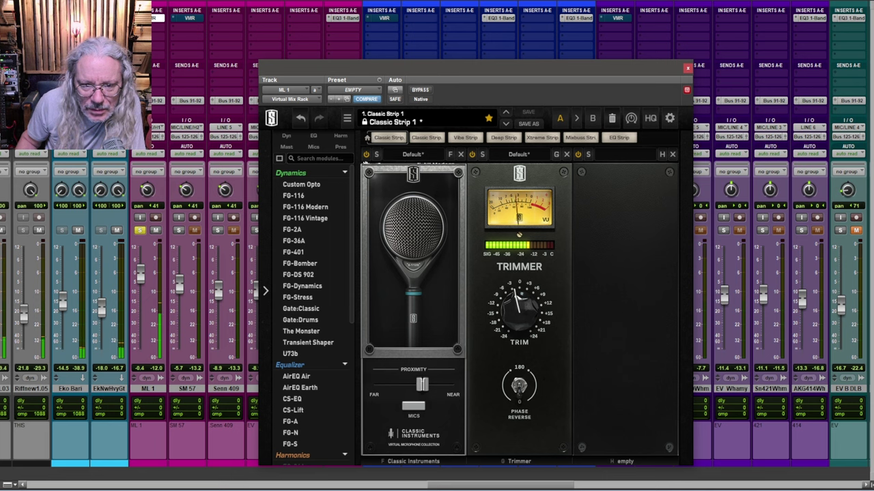
{"action": "left_click", "coordinate": [368, 155]}
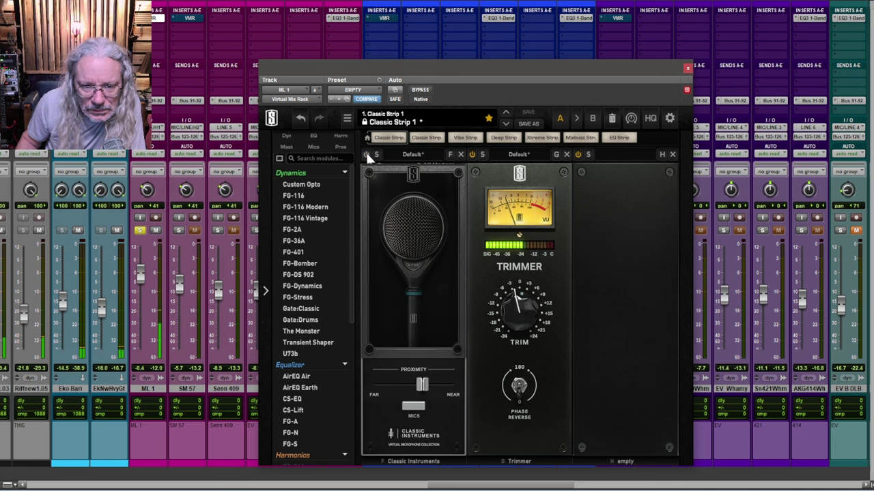
{"action": "left_click", "coordinate": [368, 155]}
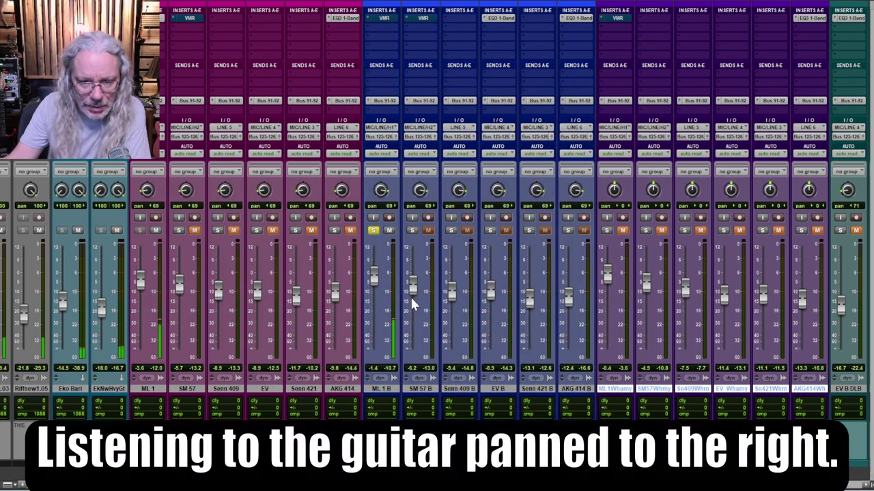
Open ML 1 B's Virtual Mix Rack, take it out of bypass, and try S-7 and S-421.
{"action": "left_click", "coordinate": [381, 18]}
{"action": "left_click", "coordinate": [471, 67]}
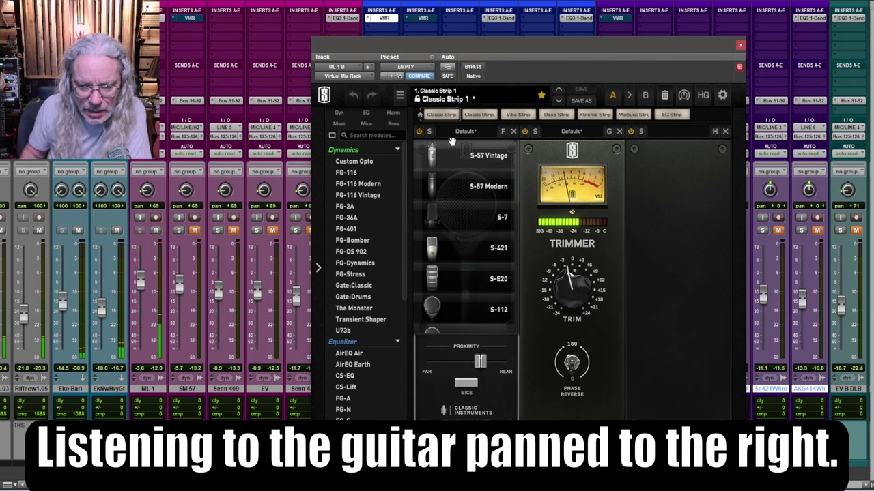
{"action": "mouse_move", "coordinate": [569, 293]}
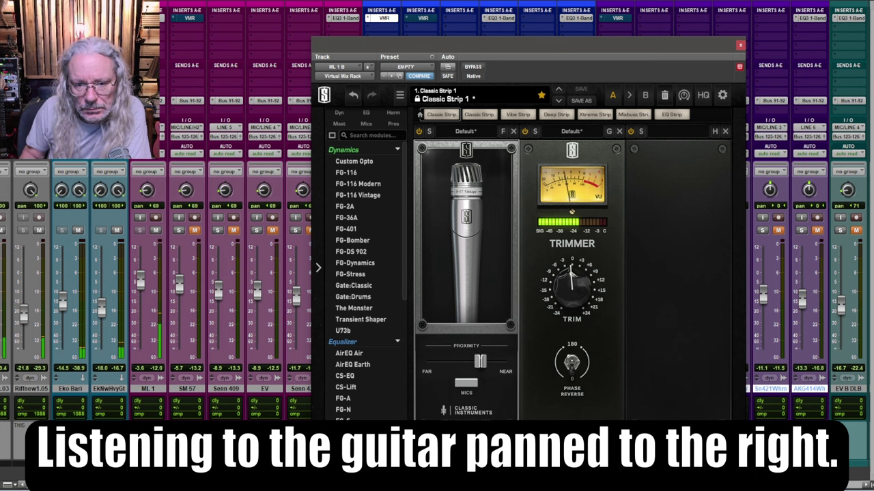
{"action": "left_click", "coordinate": [457, 216]}
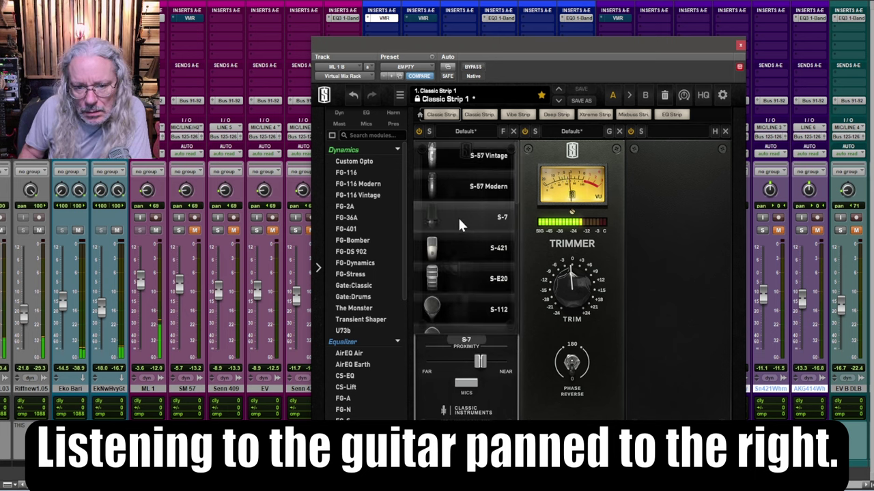
{"action": "left_click", "coordinate": [459, 244]}
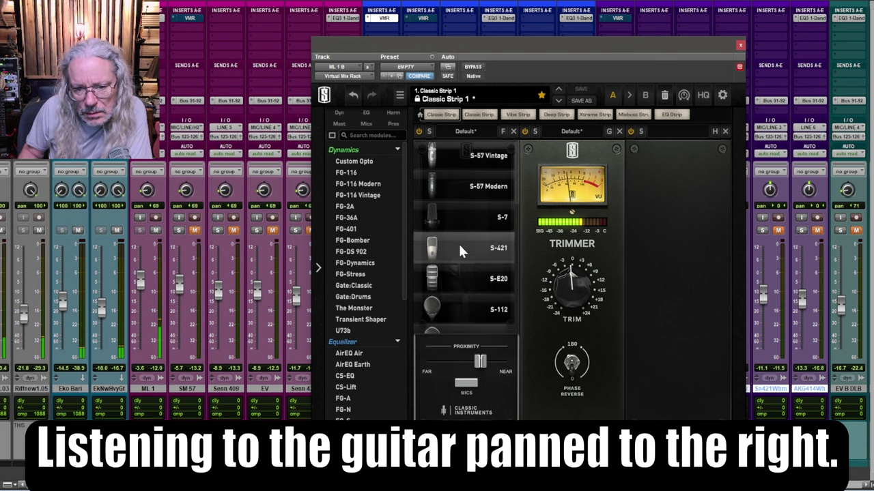
{"action": "left_click", "coordinate": [460, 246]}
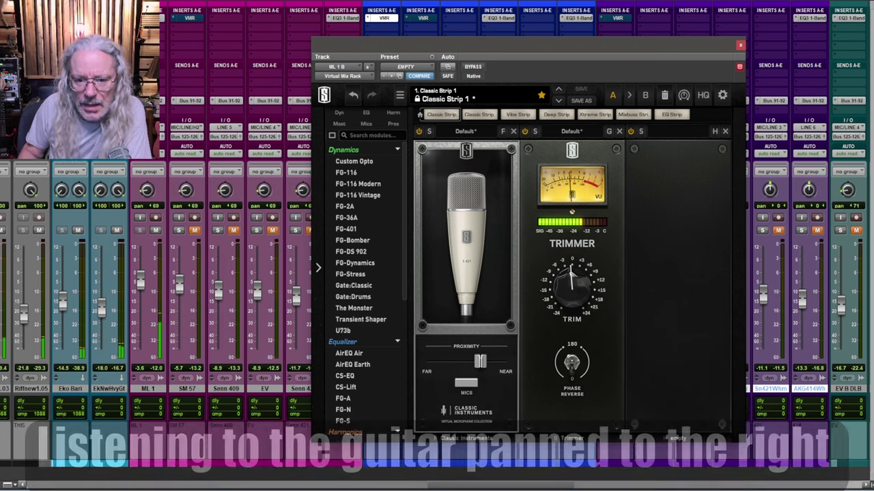
Switch ML 1 B's mic model through S-E20 and S-112, ending on S-112B.
{"action": "left_click", "coordinate": [458, 243]}
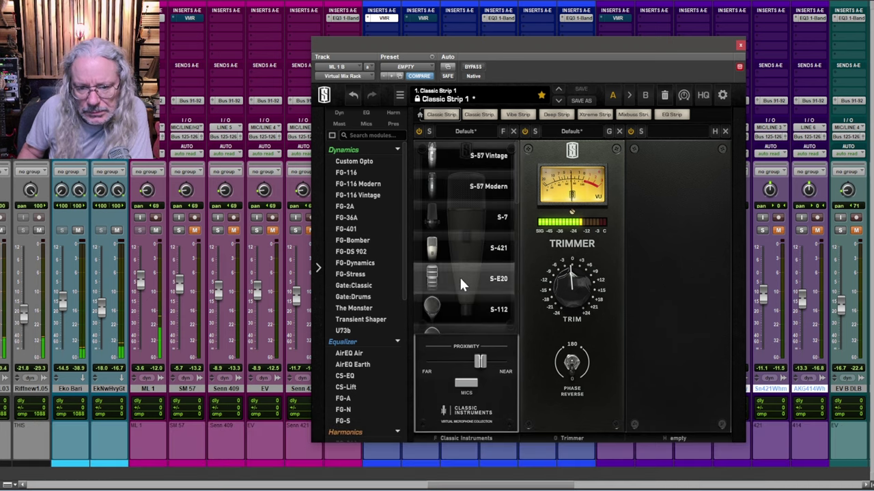
{"action": "left_click", "coordinate": [460, 276]}
{"action": "left_click", "coordinate": [462, 256]}
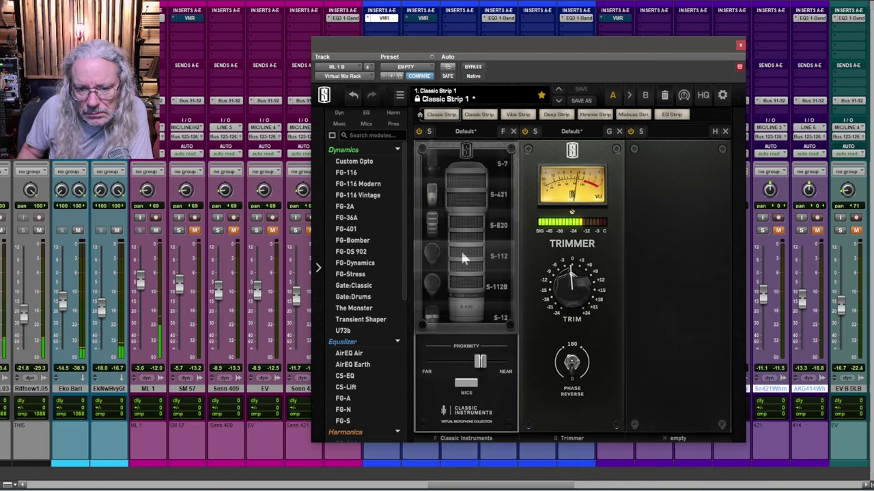
{"action": "left_click", "coordinate": [462, 256]}
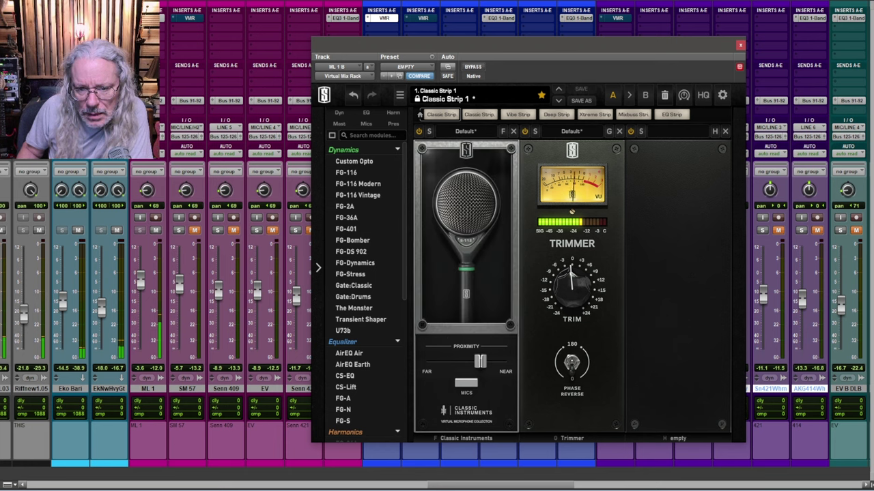
{"action": "left_click", "coordinate": [458, 279]}
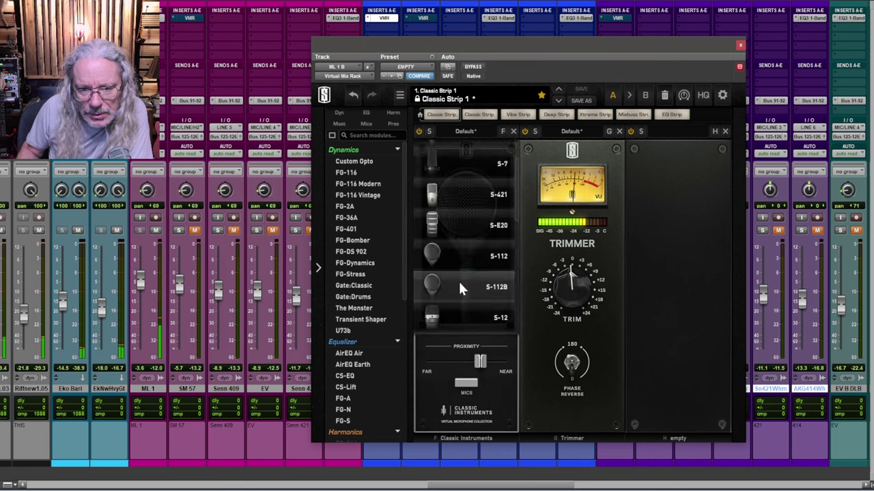
{"action": "left_click", "coordinate": [458, 280]}
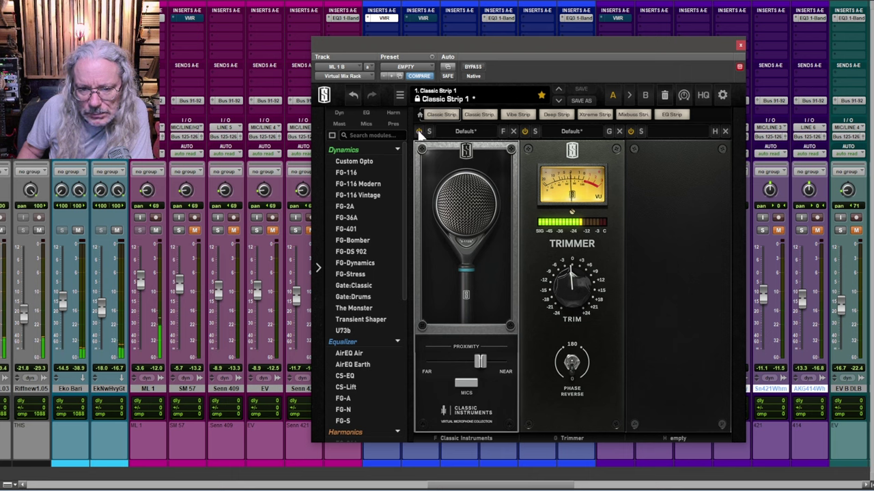
{"action": "left_click", "coordinate": [451, 287]}
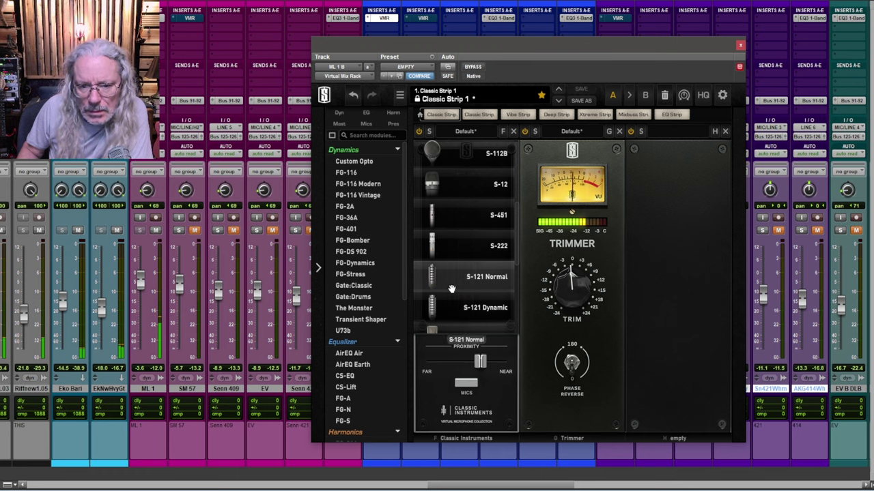
Select S-121 Normal, A/B the mic module against the real mic, then choose S-Custom Snare.
{"action": "left_click", "coordinate": [451, 288]}
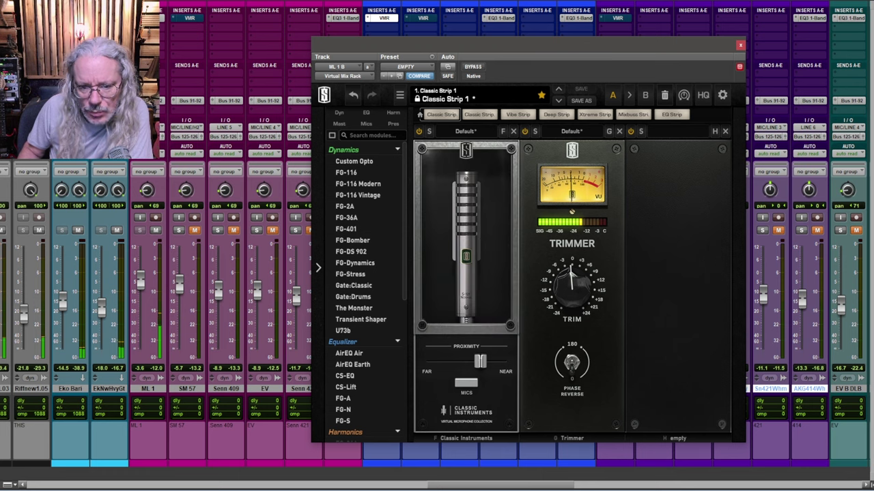
{"action": "scroll", "coordinate": [467, 273], "scroll_direction": "down", "scroll_amount": 1}
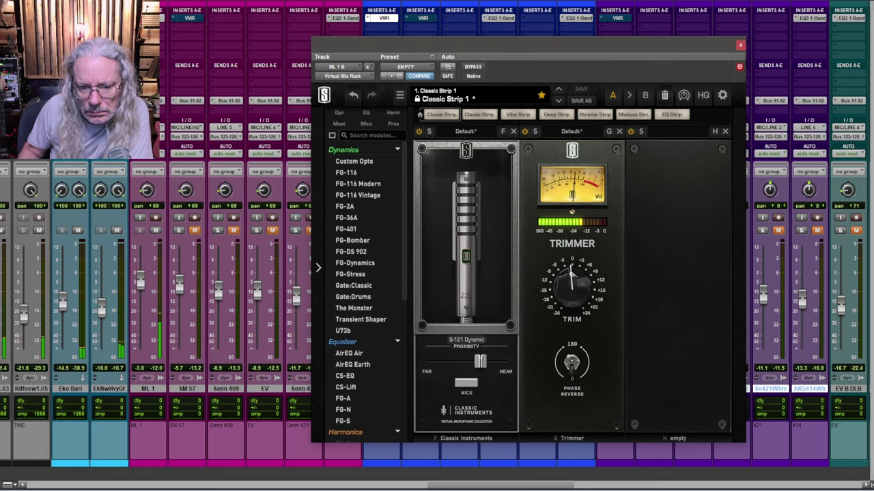
{"action": "left_click", "coordinate": [419, 131]}
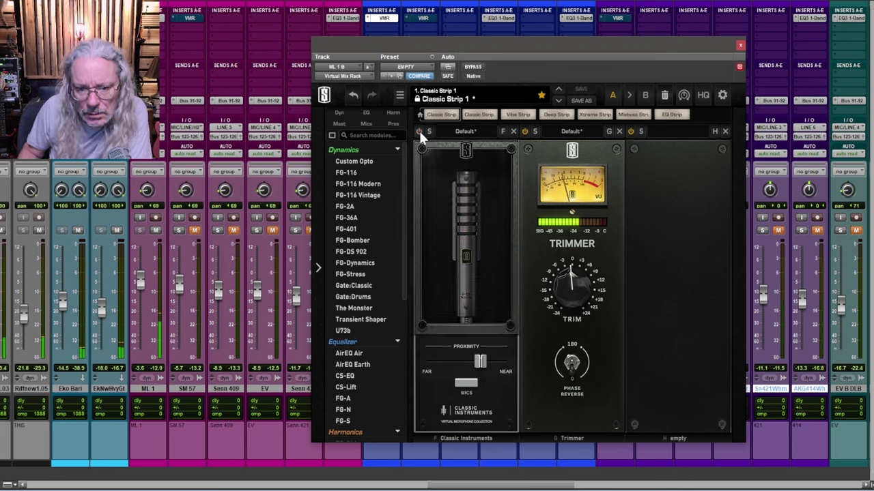
{"action": "left_click", "coordinate": [420, 131]}
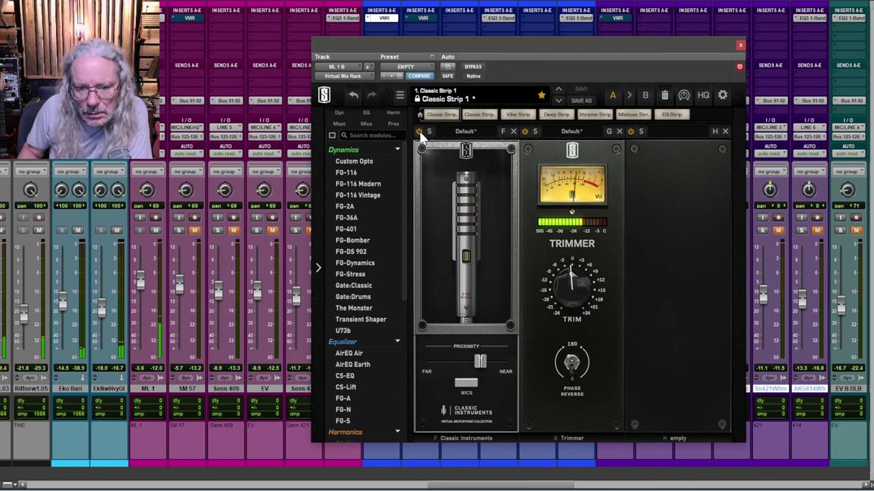
{"action": "left_click", "coordinate": [466, 232]}
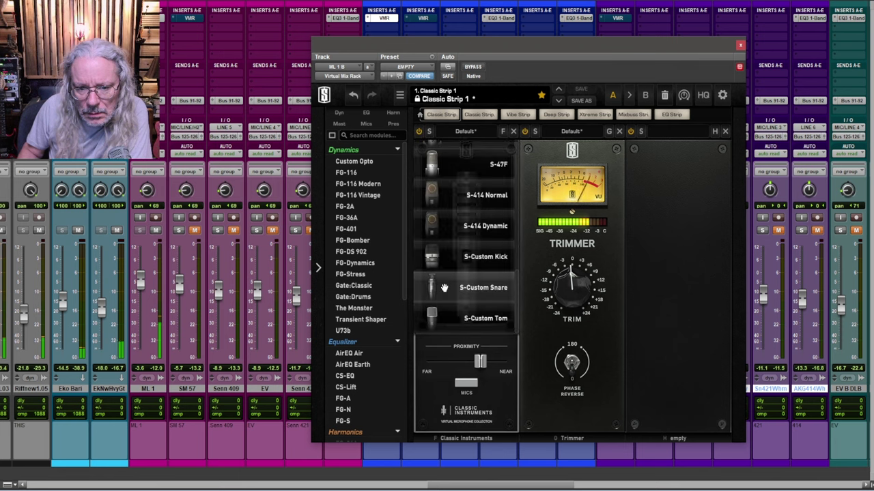
{"action": "left_click", "coordinate": [466, 289]}
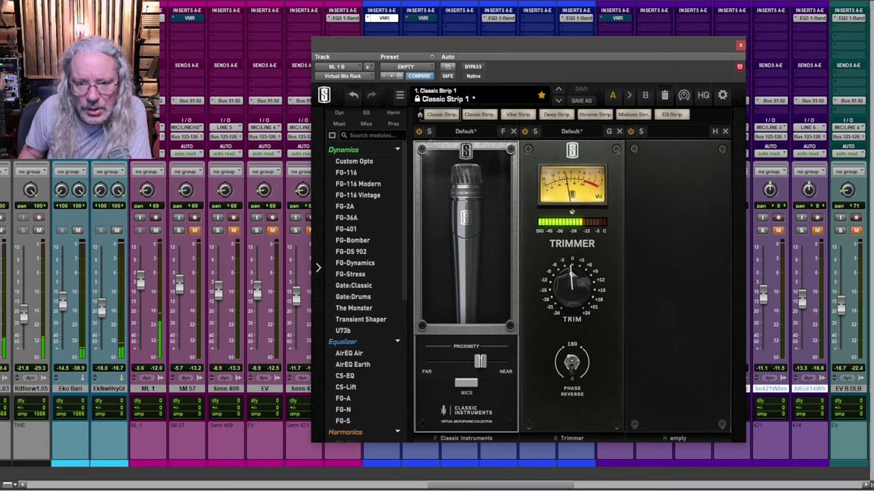
Compare S-Custom Snare and S-112B against bypass, settle on S-Custom Snare, and close the rack.
{"action": "left_click", "coordinate": [420, 131]}
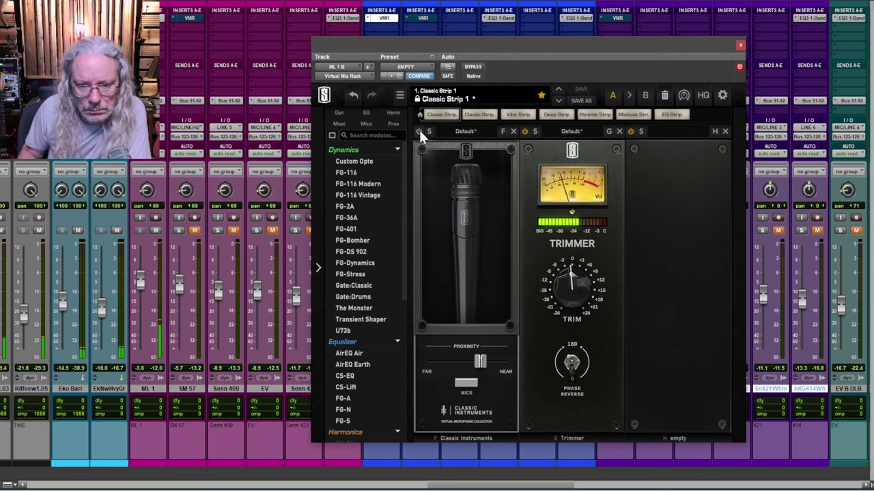
{"action": "left_click", "coordinate": [419, 131]}
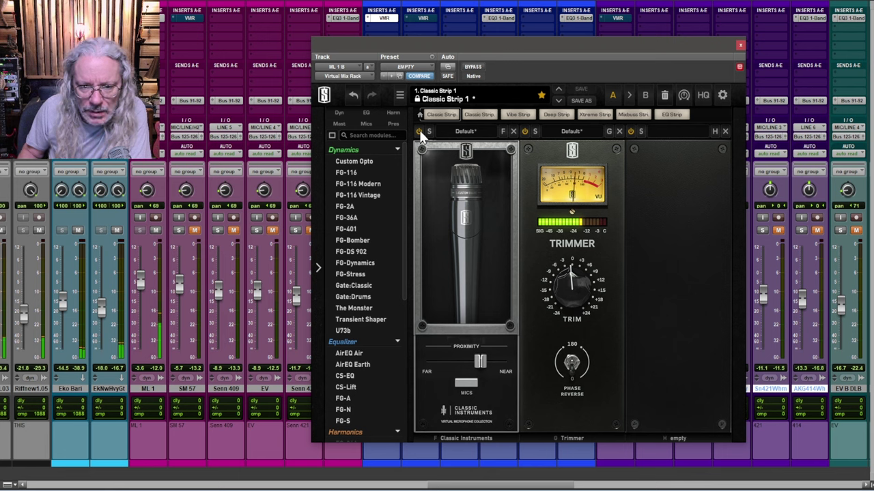
{"action": "left_click", "coordinate": [464, 225]}
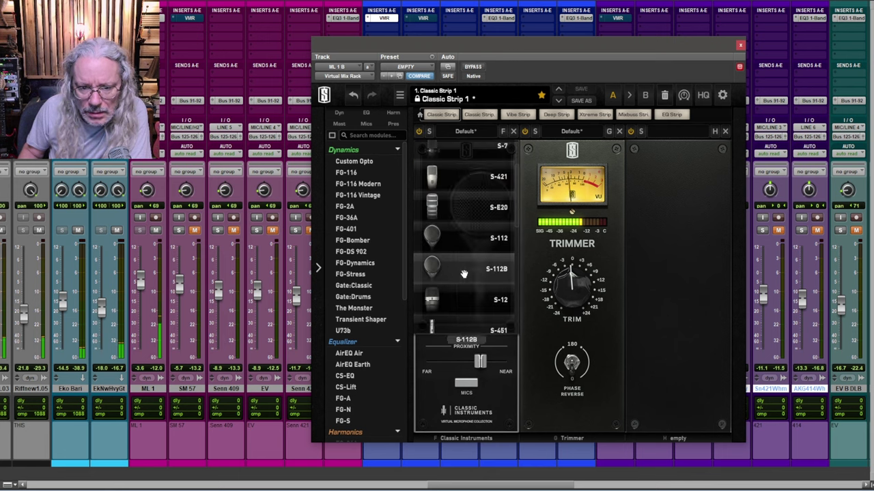
{"action": "left_click", "coordinate": [463, 272]}
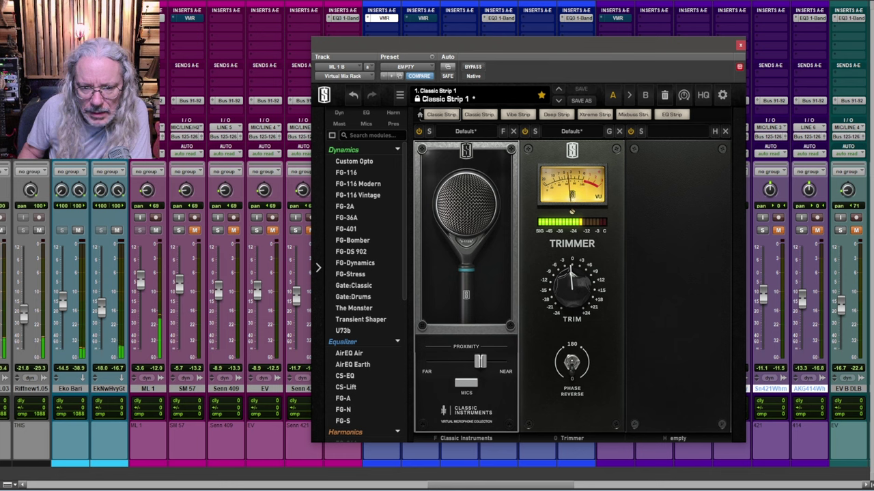
{"action": "left_click", "coordinate": [464, 211]}
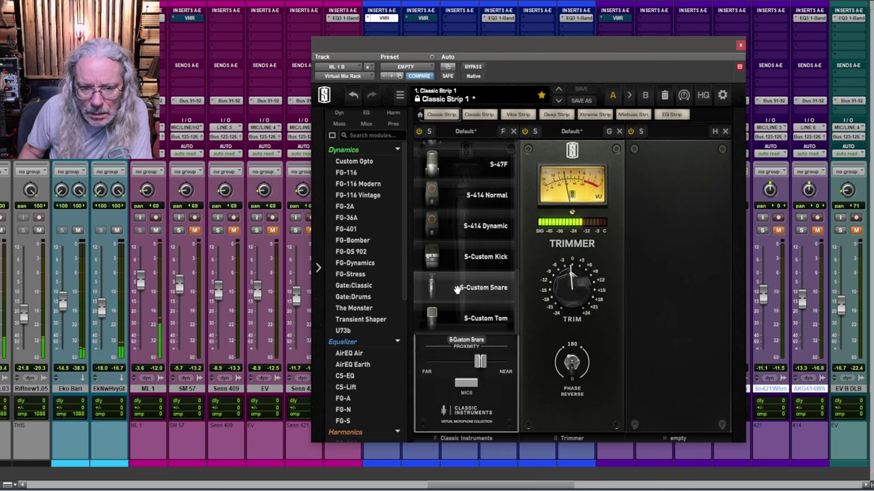
{"action": "left_click", "coordinate": [465, 287]}
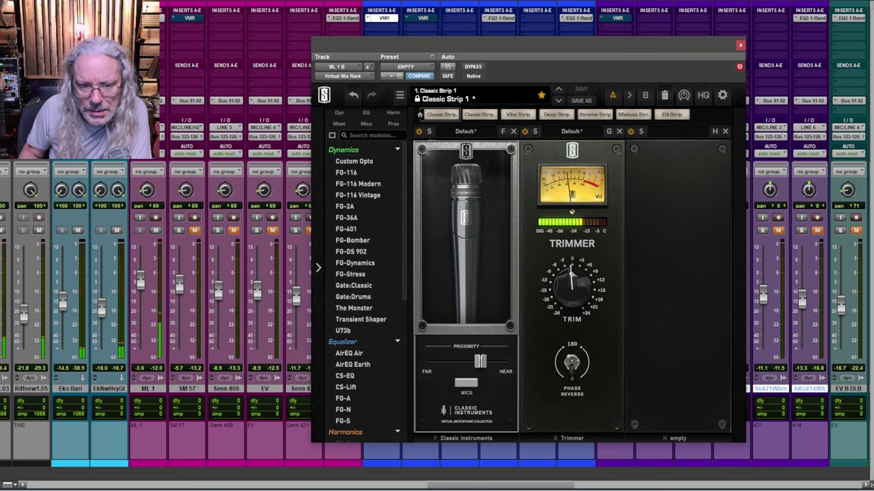
{"action": "left_click", "coordinate": [419, 131]}
{"action": "left_click", "coordinate": [419, 131]}
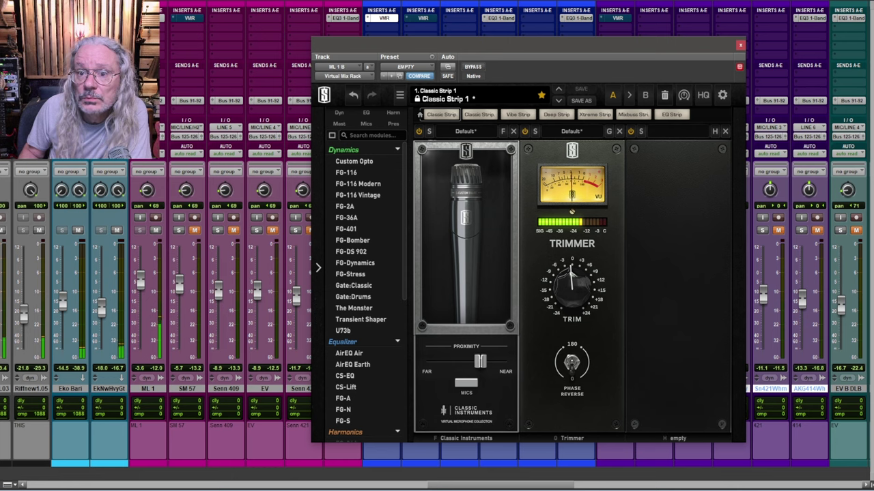
{"action": "left_click", "coordinate": [739, 45]}
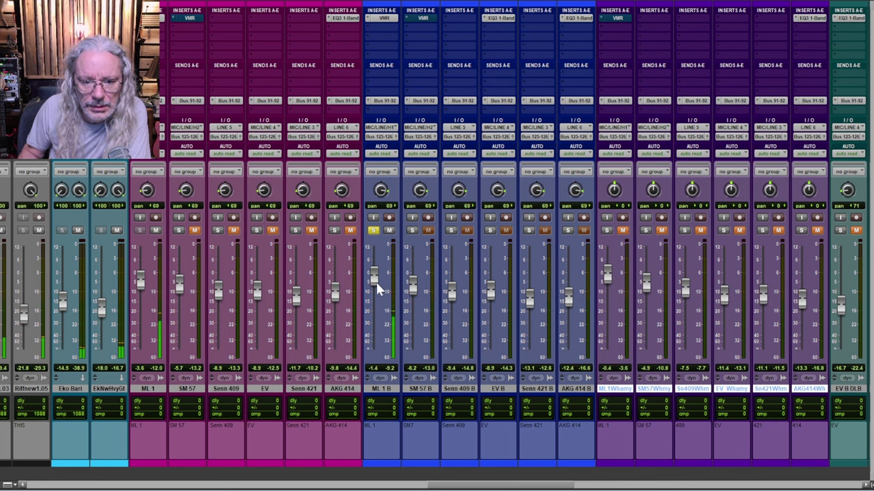
Lower ML 1 B to -4.6, solo SM 57 B, and add Classic Tubes to its rack's middle slot.
{"action": "left_click_drag", "start_coordinate": [375, 286], "coordinate": [376, 288]}
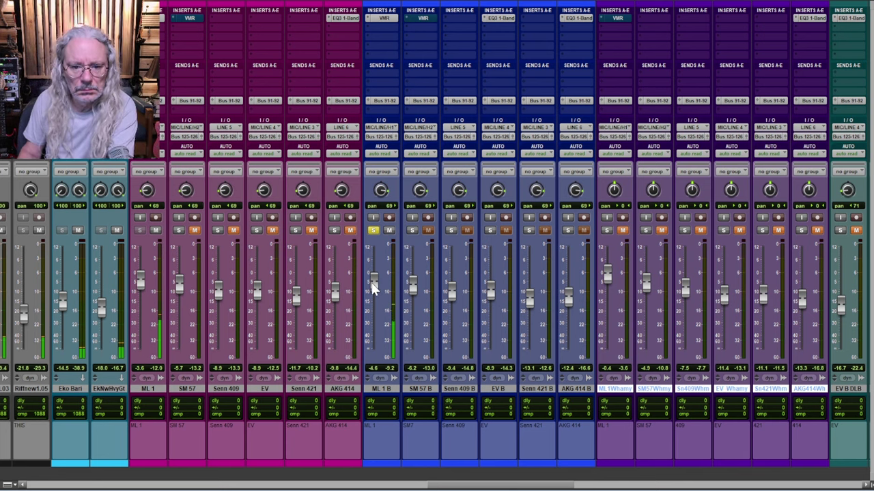
{"action": "left_click", "coordinate": [412, 230]}
{"action": "left_click", "coordinate": [424, 20]}
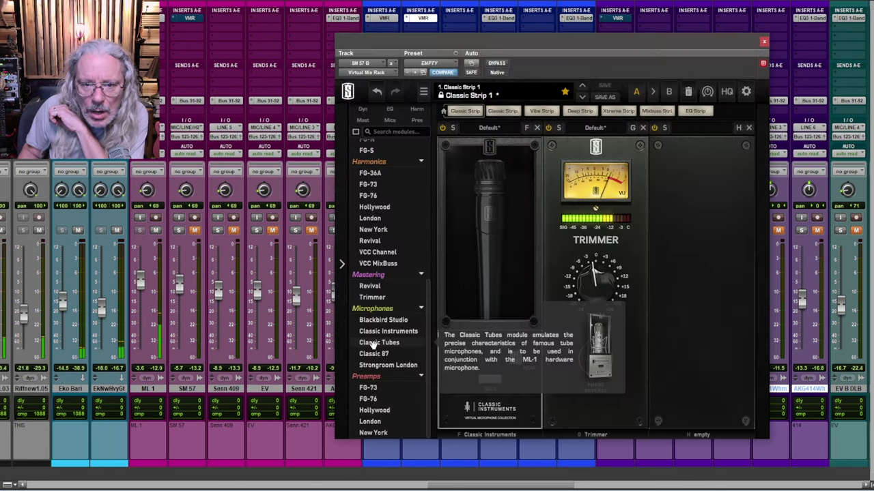
{"action": "left_click_drag", "start_coordinate": [379, 343], "coordinate": [572, 330]}
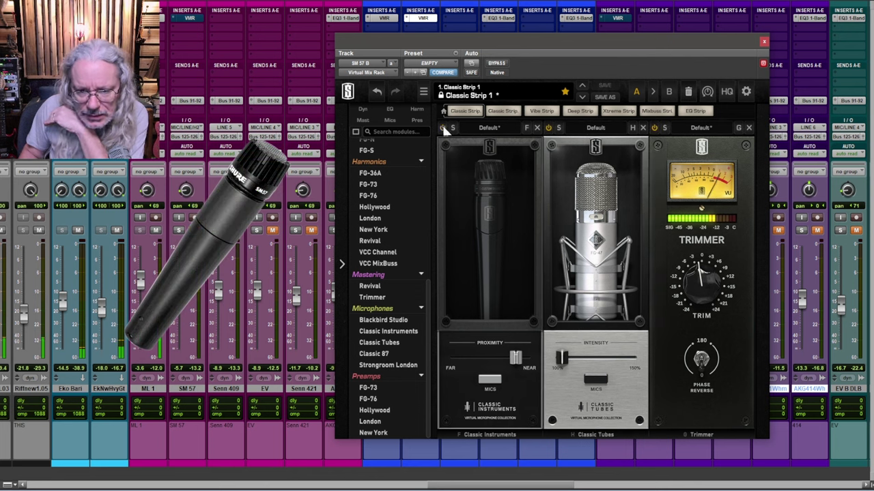
Set the Classic Tubes module to the FG-44 mic model at 141% intensity.
{"action": "left_click", "coordinate": [591, 247]}
{"action": "scroll", "coordinate": [592, 250], "scroll_direction": "down", "scroll_amount": 3}
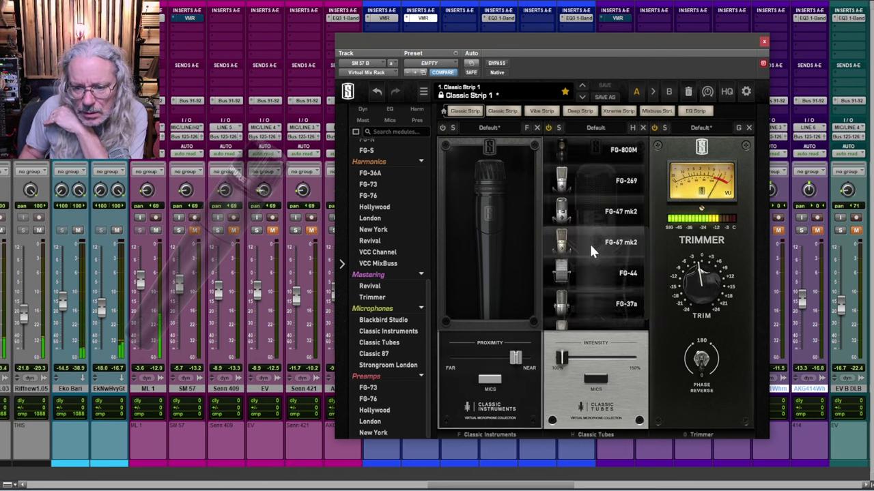
{"action": "left_click", "coordinate": [590, 253]}
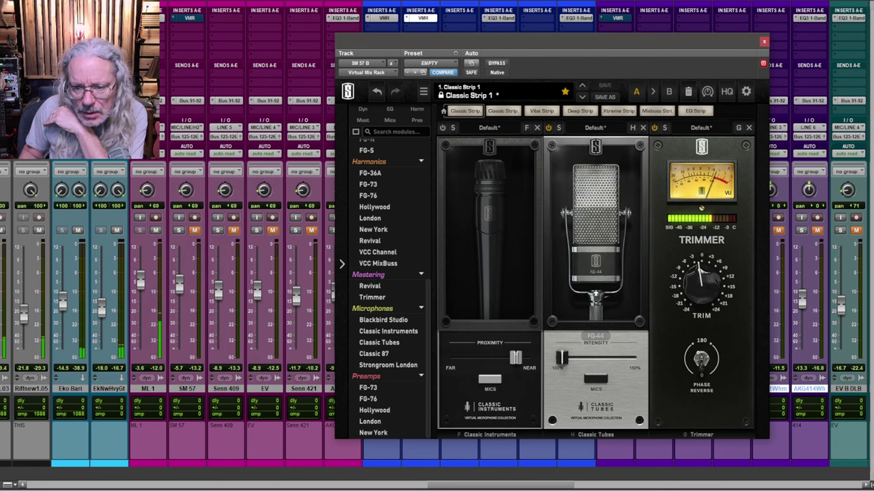
{"action": "left_click_drag", "start_coordinate": [562, 362], "coordinate": [616, 362]}
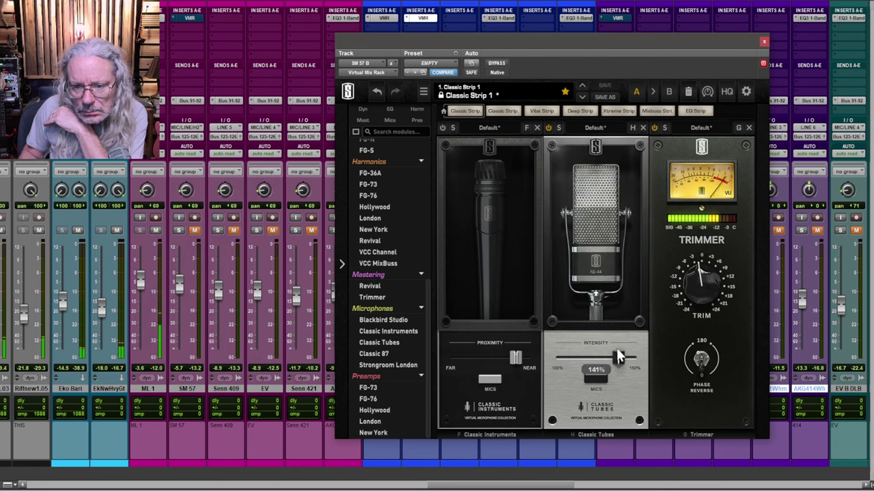
A/B SM 57 B's FG-44 modelling against the real mic by toggling bypass.
{"action": "left_click", "coordinate": [497, 63]}
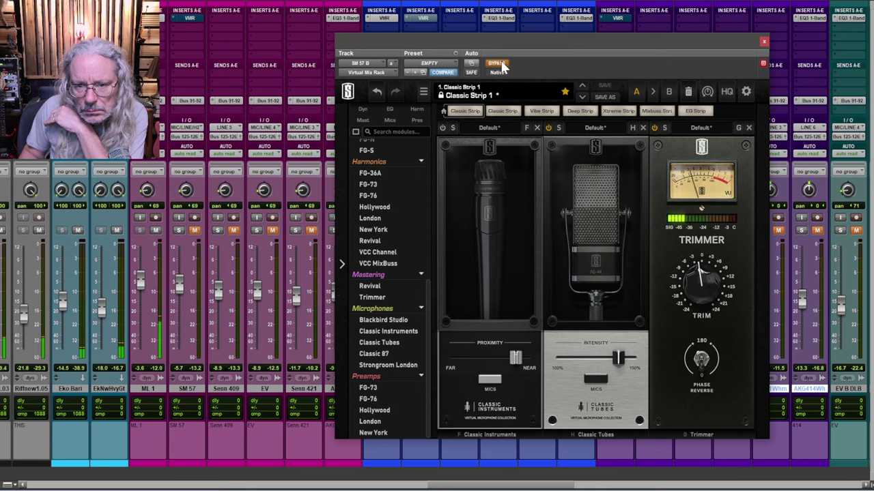
{"action": "left_click", "coordinate": [496, 63]}
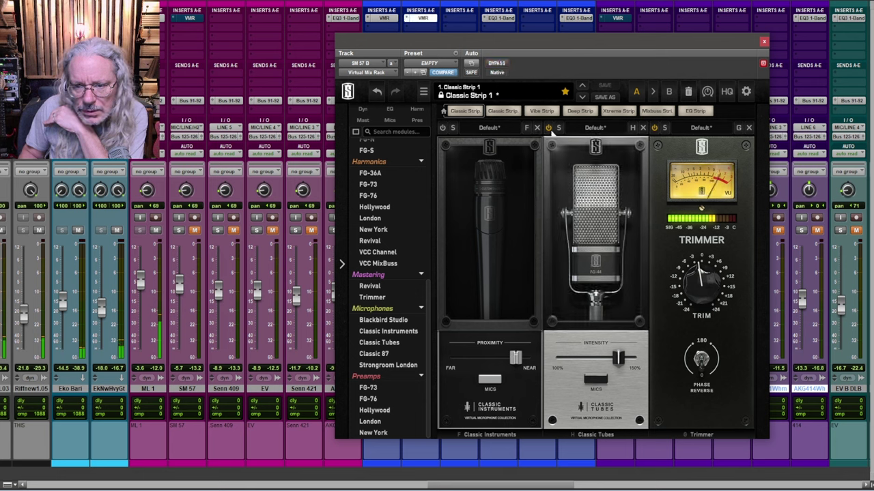
{"action": "left_click", "coordinate": [497, 65]}
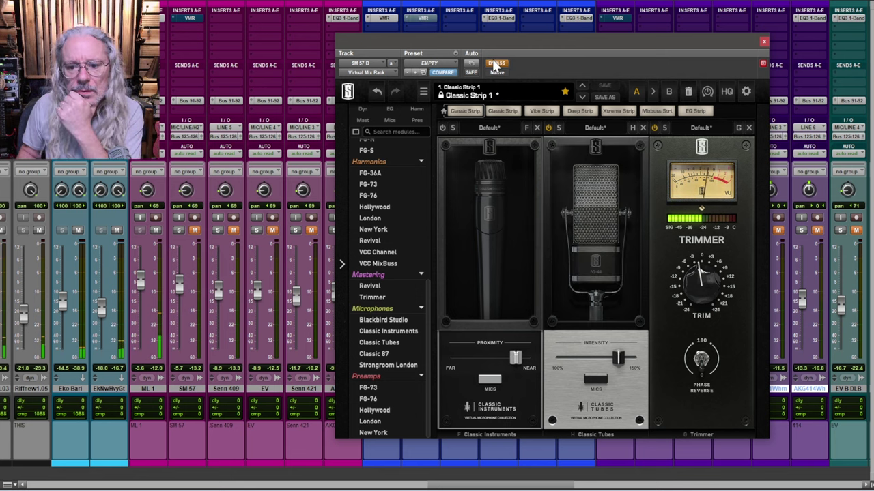
{"action": "left_click", "coordinate": [496, 65]}
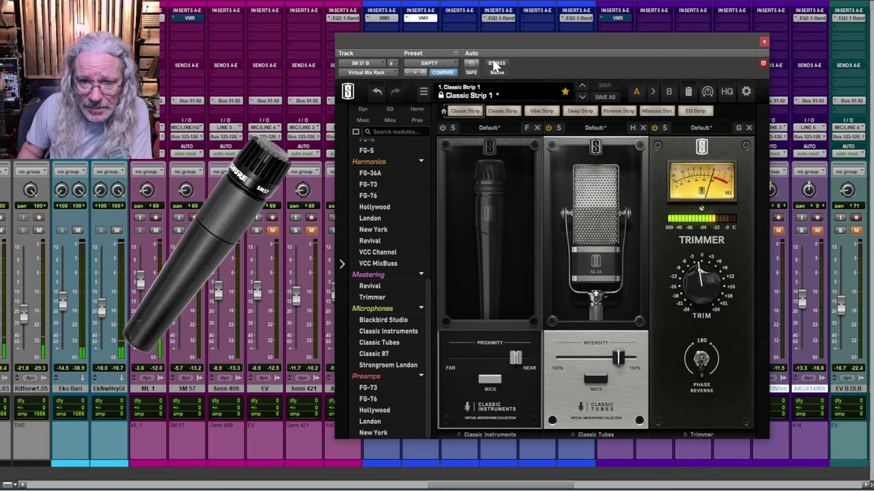
{"action": "left_click", "coordinate": [496, 64]}
{"action": "left_click", "coordinate": [491, 66]}
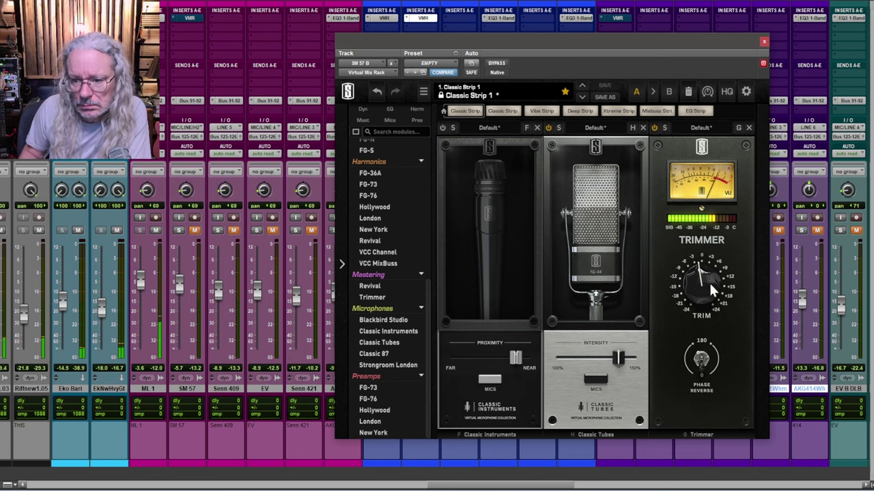
Trim SM 57 B to -2.20 dB and compare with bypass again.
{"action": "left_click_drag", "start_coordinate": [706, 281], "coordinate": [706, 284]}
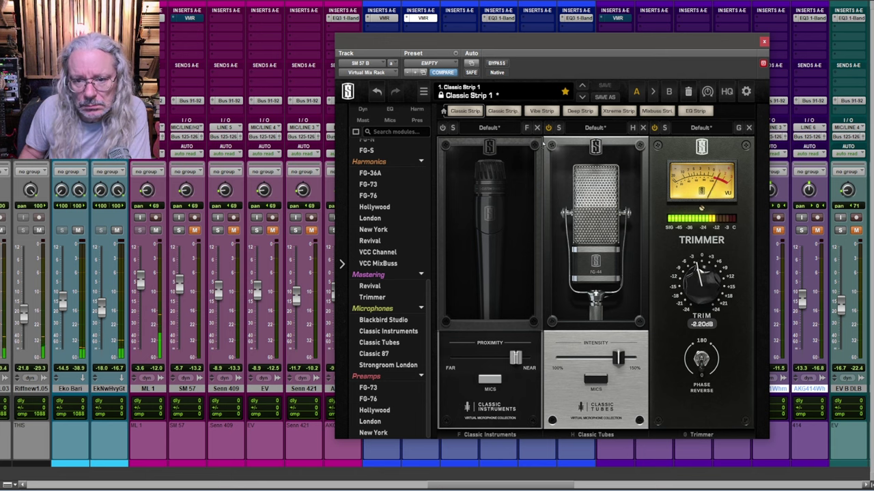
{"action": "left_click", "coordinate": [497, 64]}
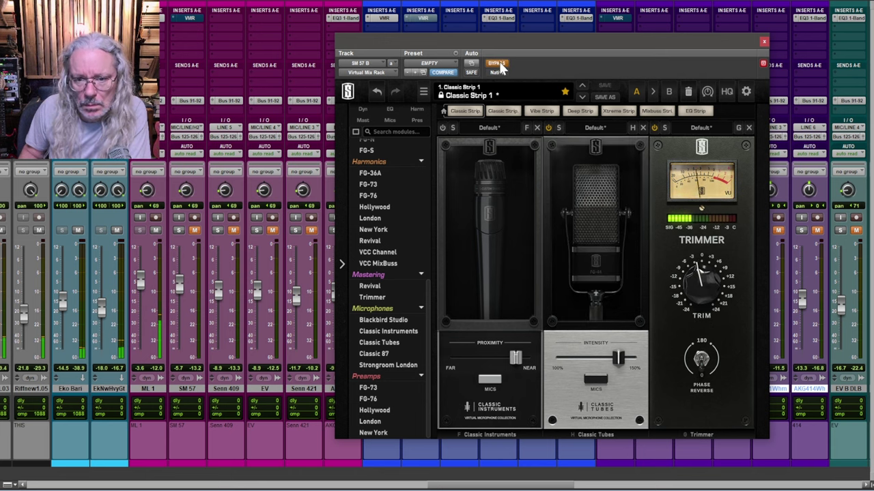
{"action": "left_click", "coordinate": [497, 64]}
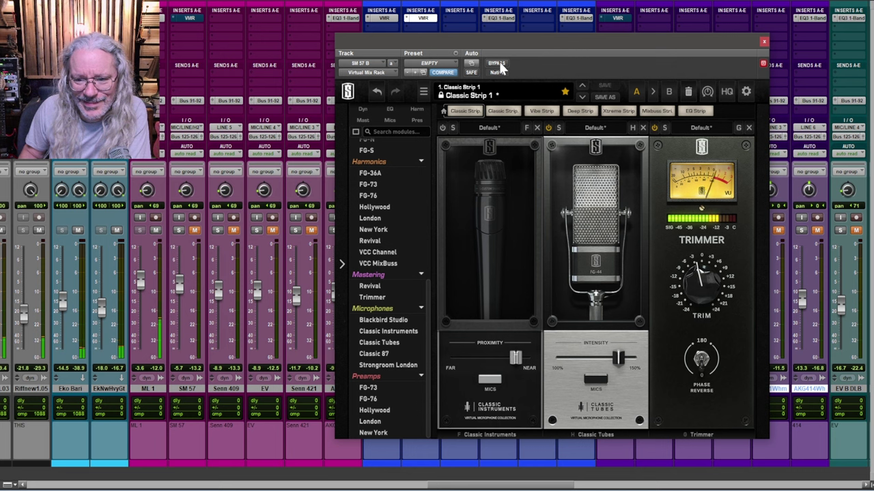
{"action": "left_click", "coordinate": [497, 63]}
{"action": "left_click", "coordinate": [497, 64]}
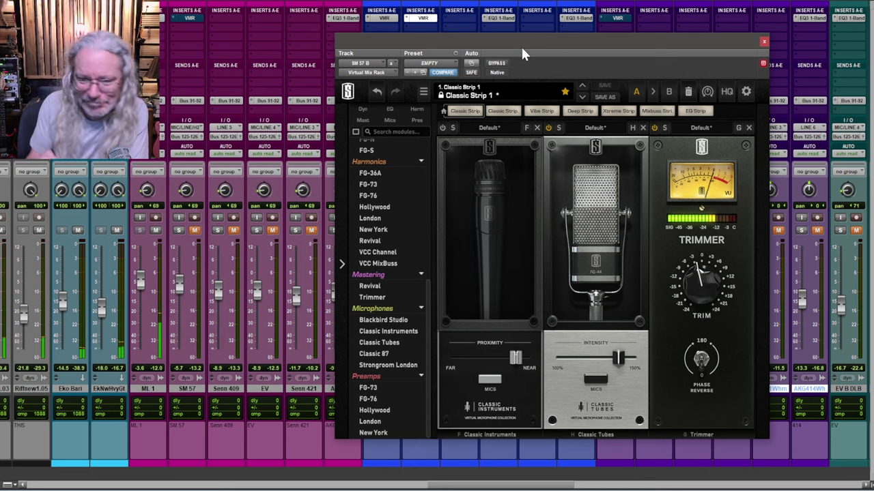
Switch off Classic Tubes, switch on Classic Instruments, and bypass to hear the real mic.
{"action": "left_click", "coordinate": [549, 128]}
{"action": "left_click", "coordinate": [442, 129]}
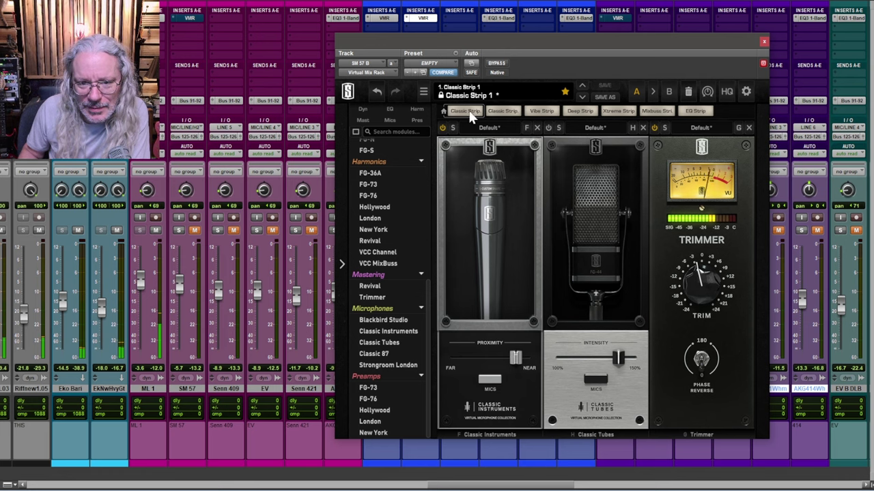
{"action": "left_click", "coordinate": [506, 62]}
Re-enable the modelling, close SM 57 B's rack window, and solo ML 1 B.
{"action": "left_click", "coordinate": [507, 62]}
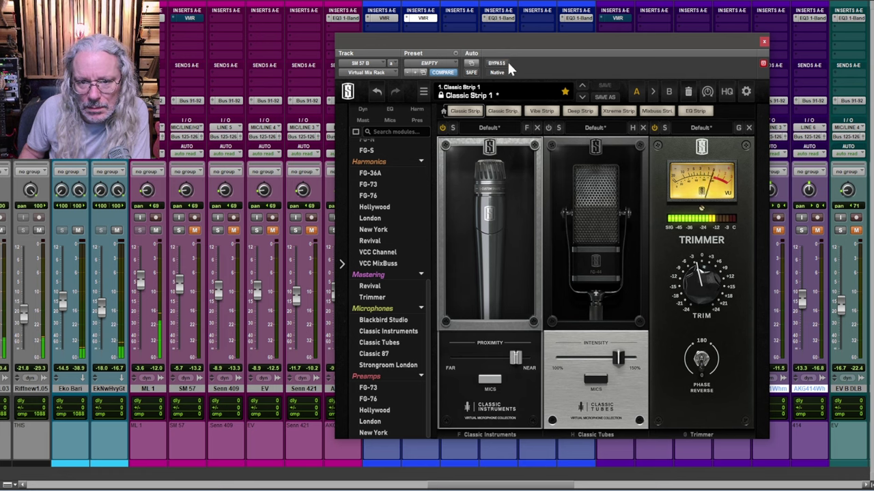
{"action": "left_click", "coordinate": [763, 42]}
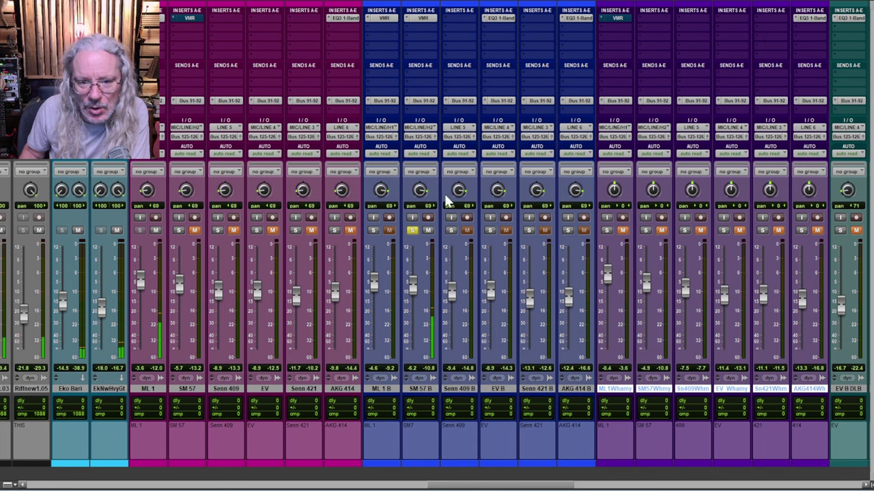
{"action": "left_click", "coordinate": [376, 230]}
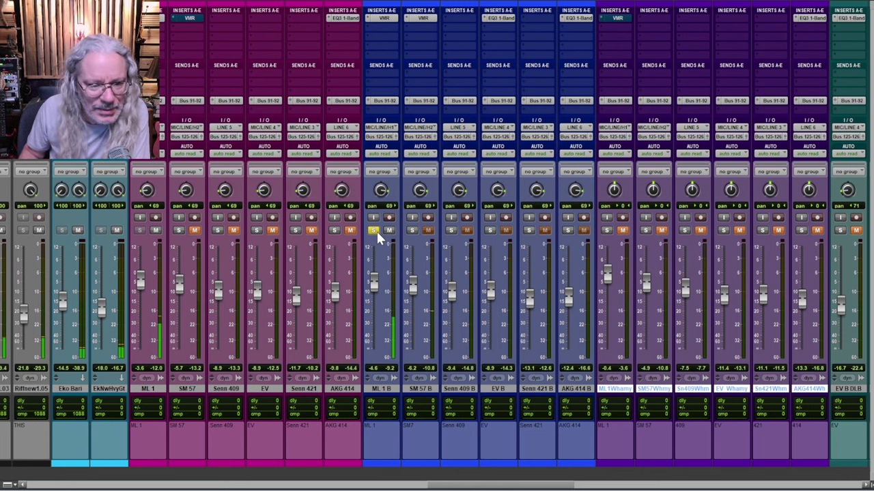